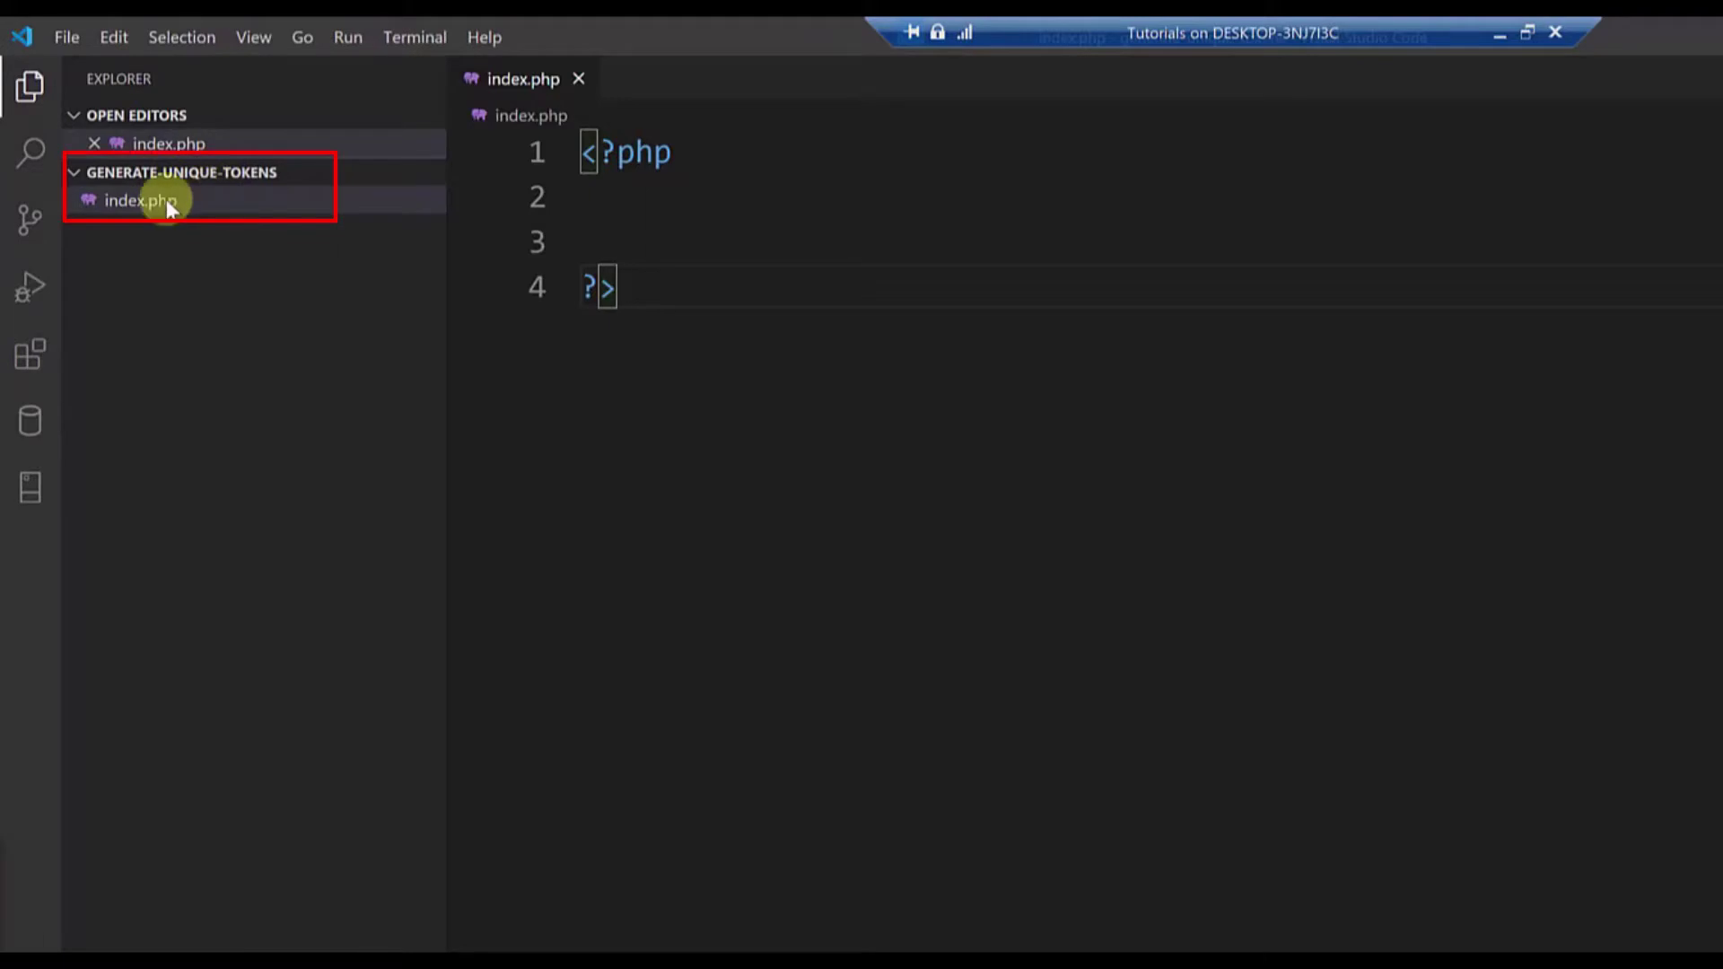
# - Write echo md5(uniqid(mt_rand())); below the opening PHP tag in index.php
pyautogui.click(683, 166)
pyautogui.moveTo(709, 155); pyautogui.dragTo(588, 152)
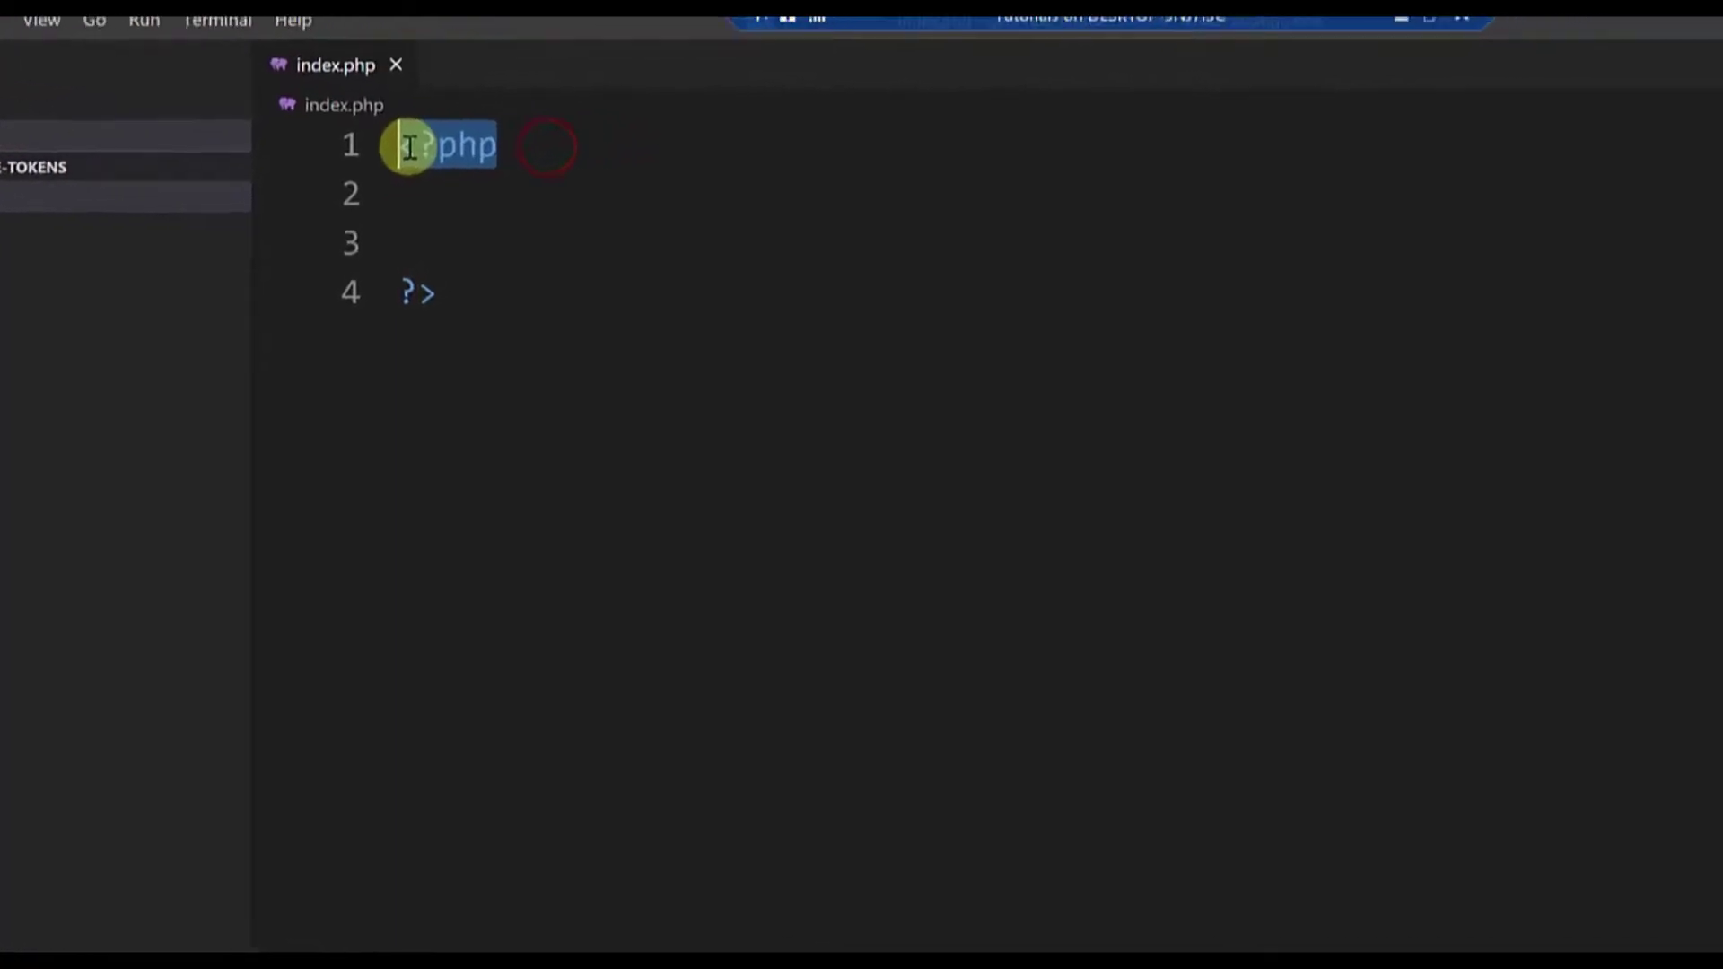
pyautogui.click(661, 204)
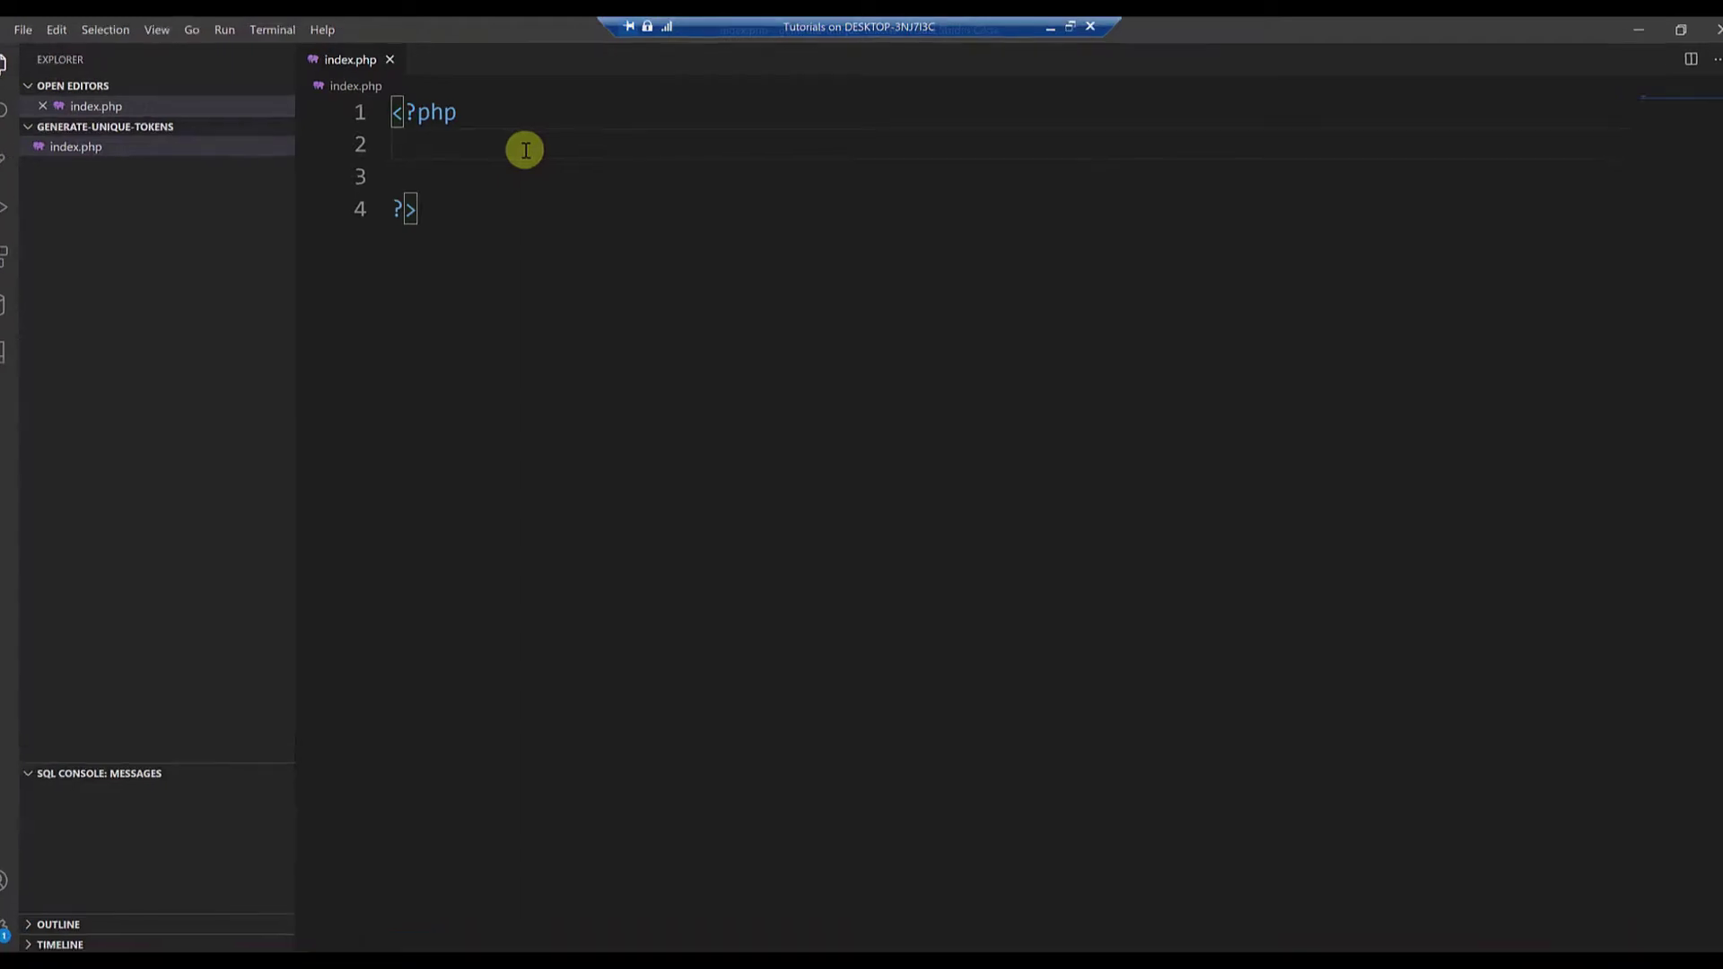
pyautogui.write('ech')
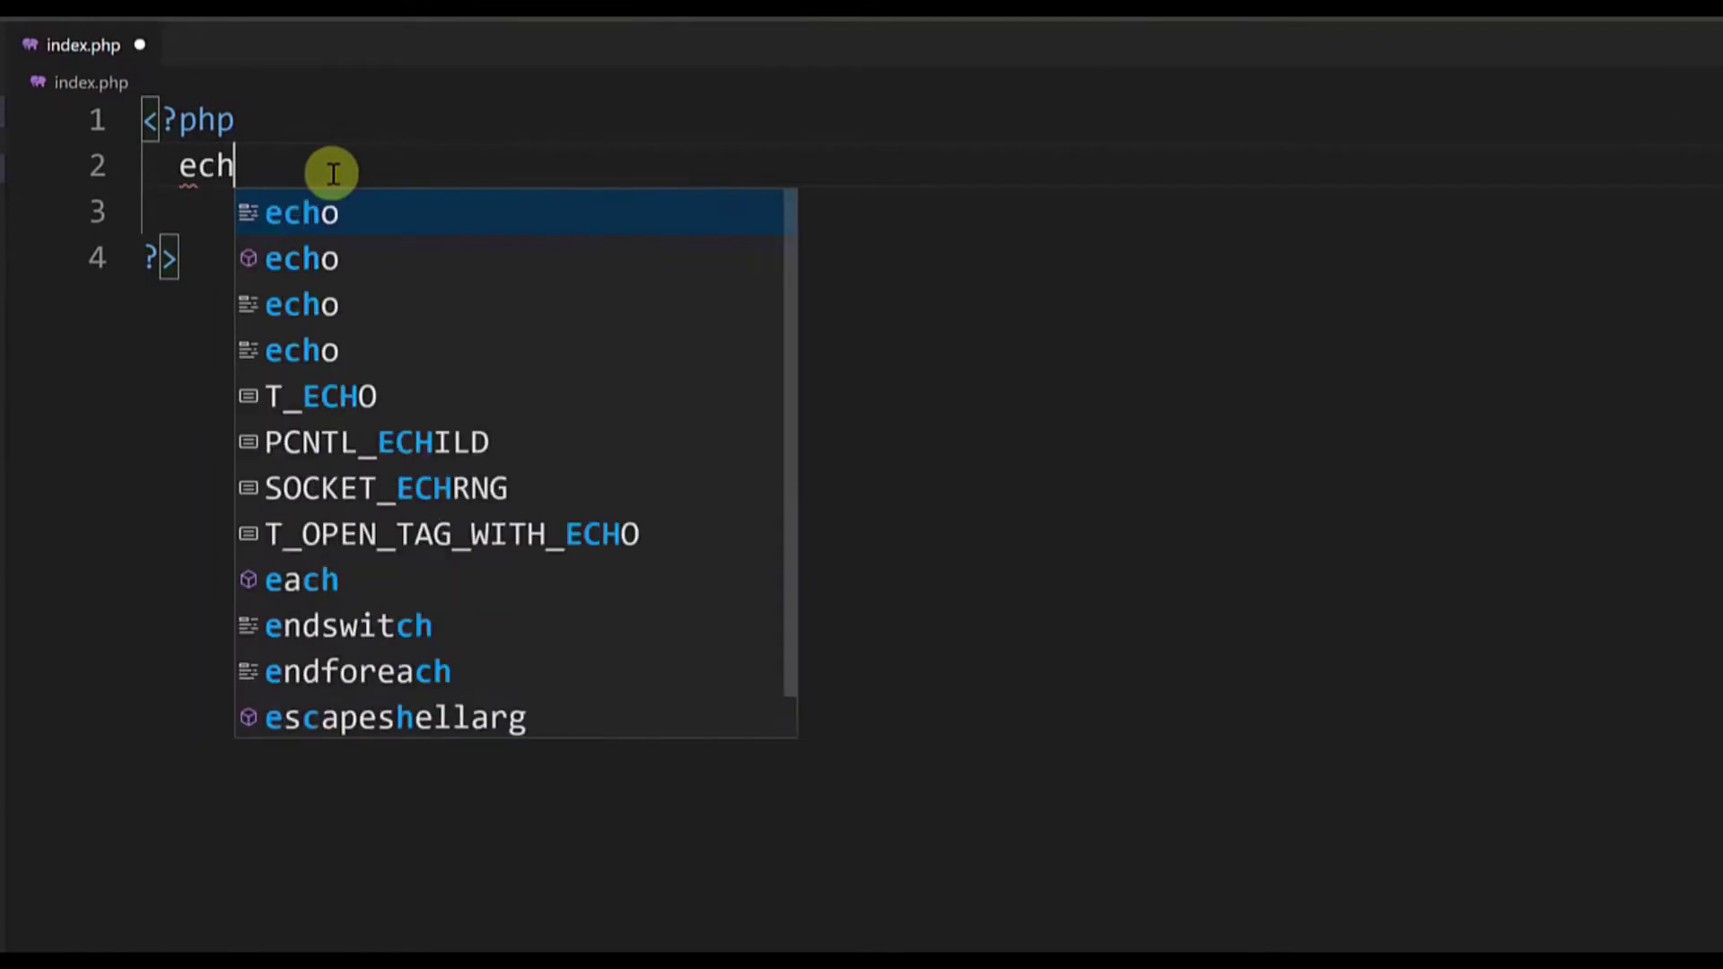
pyautogui.write('o md5')
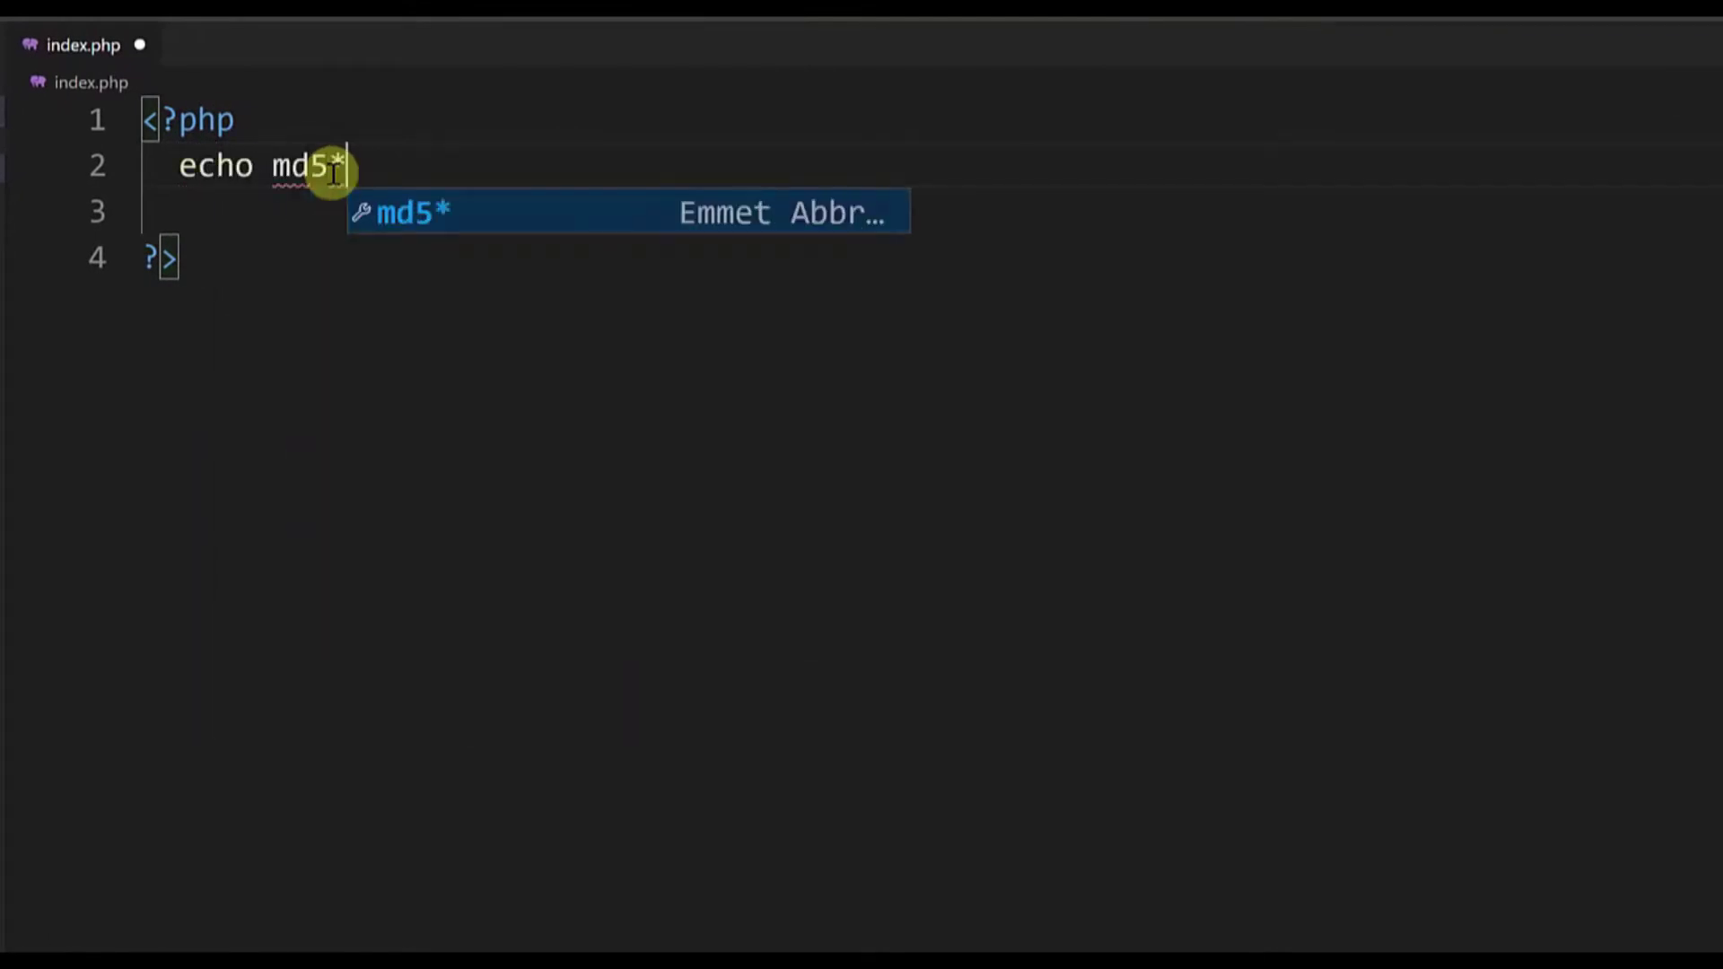
pyautogui.write('(un')
pyautogui.press('Return')
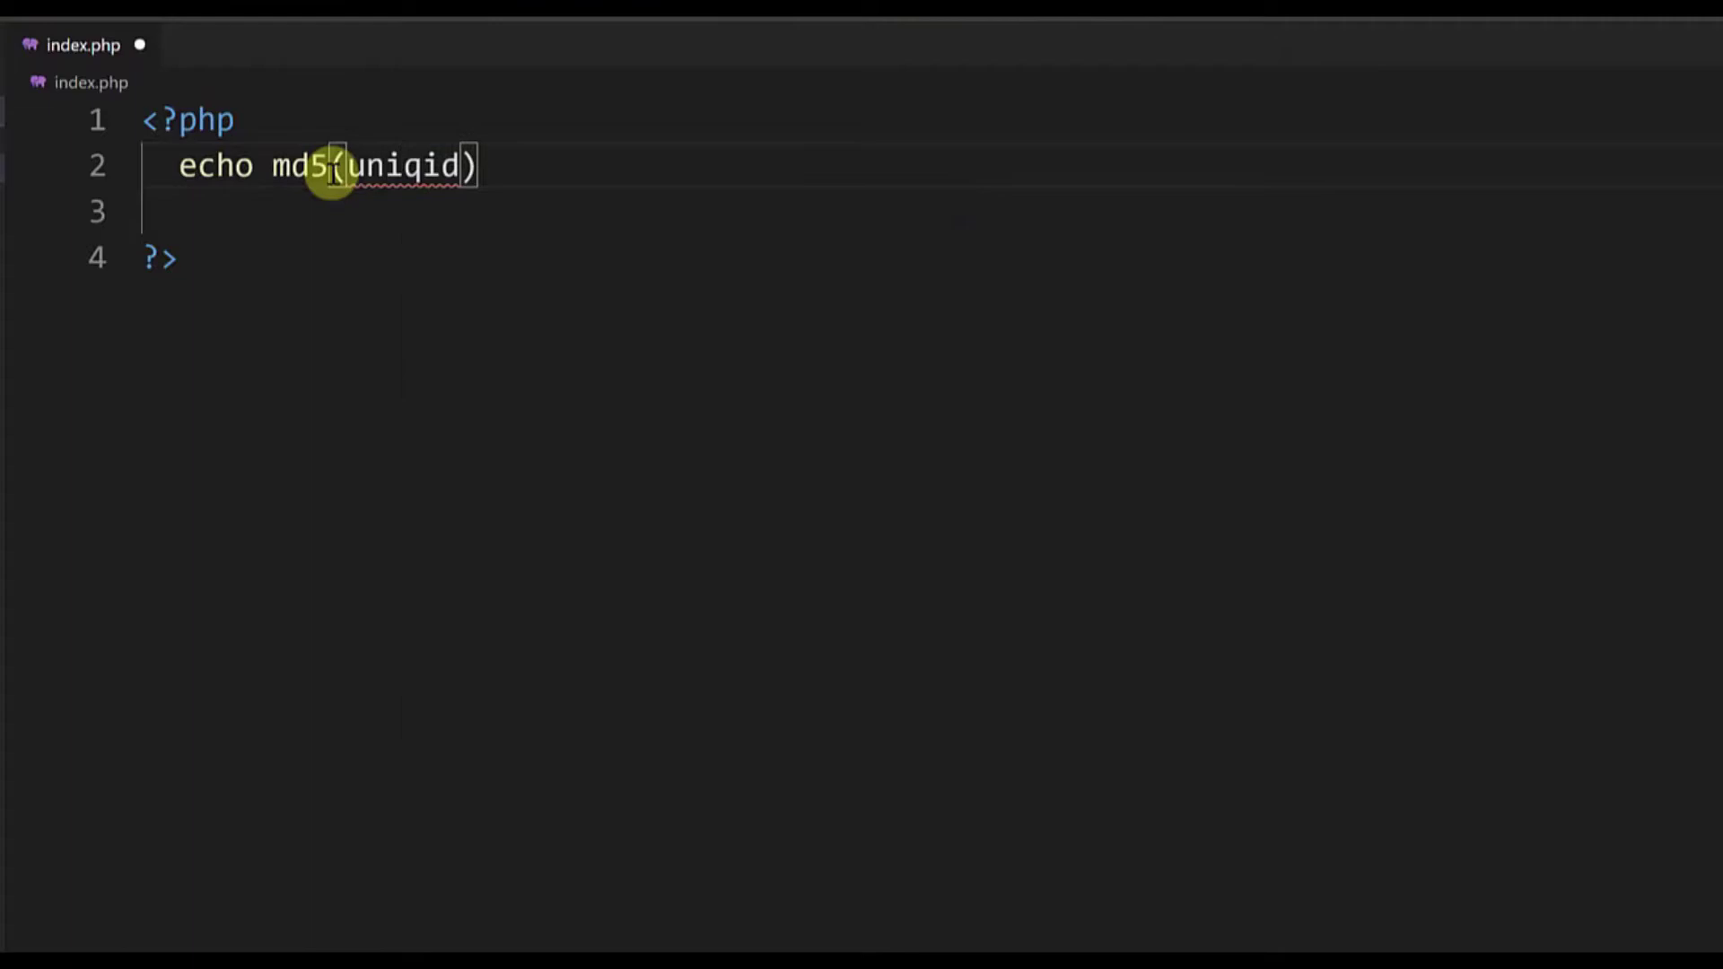
pyautogui.write('(')
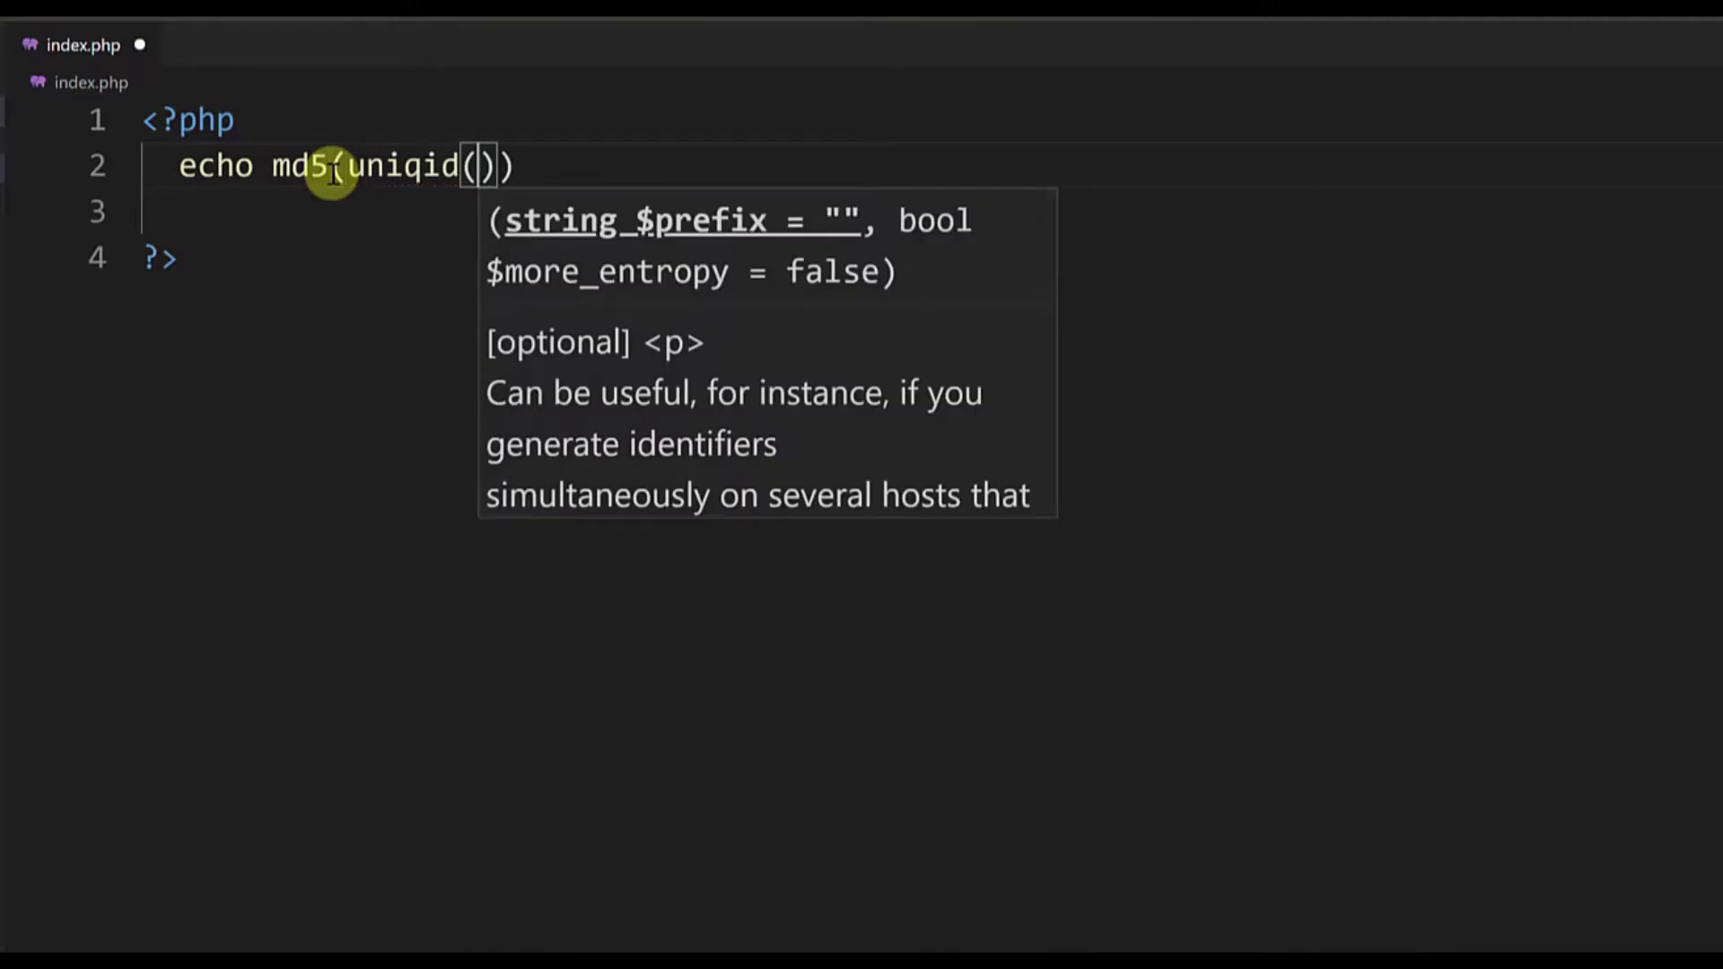
pyautogui.write('mt_')
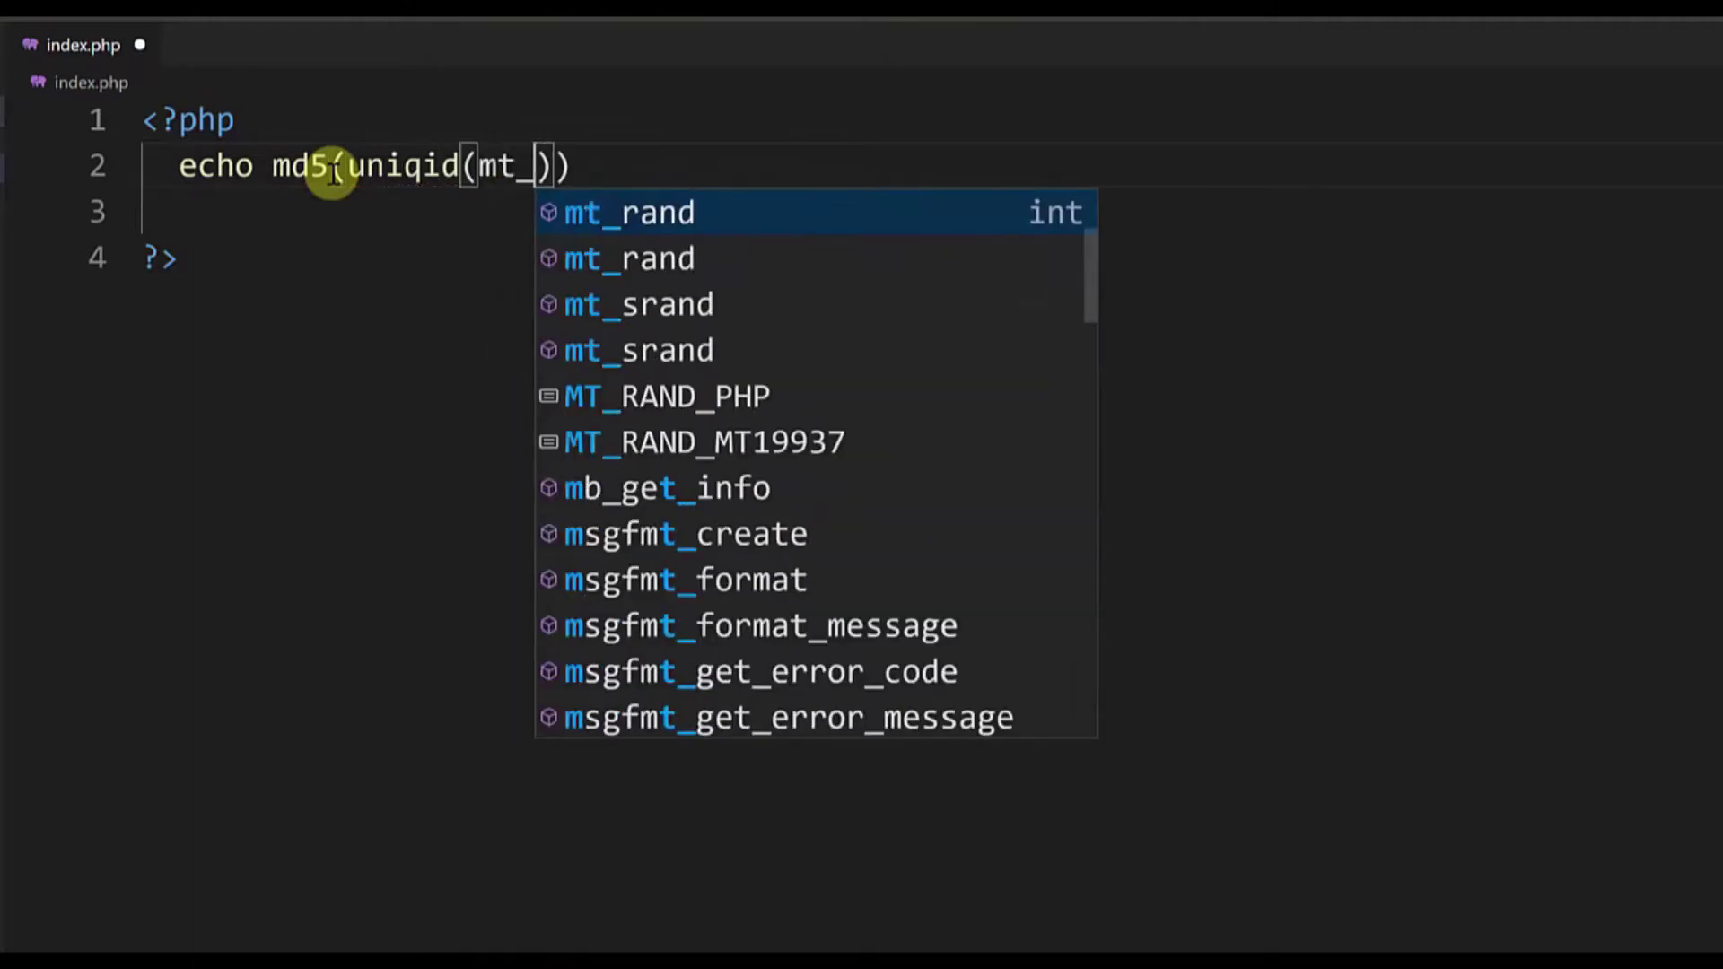
pyautogui.write('rand(')
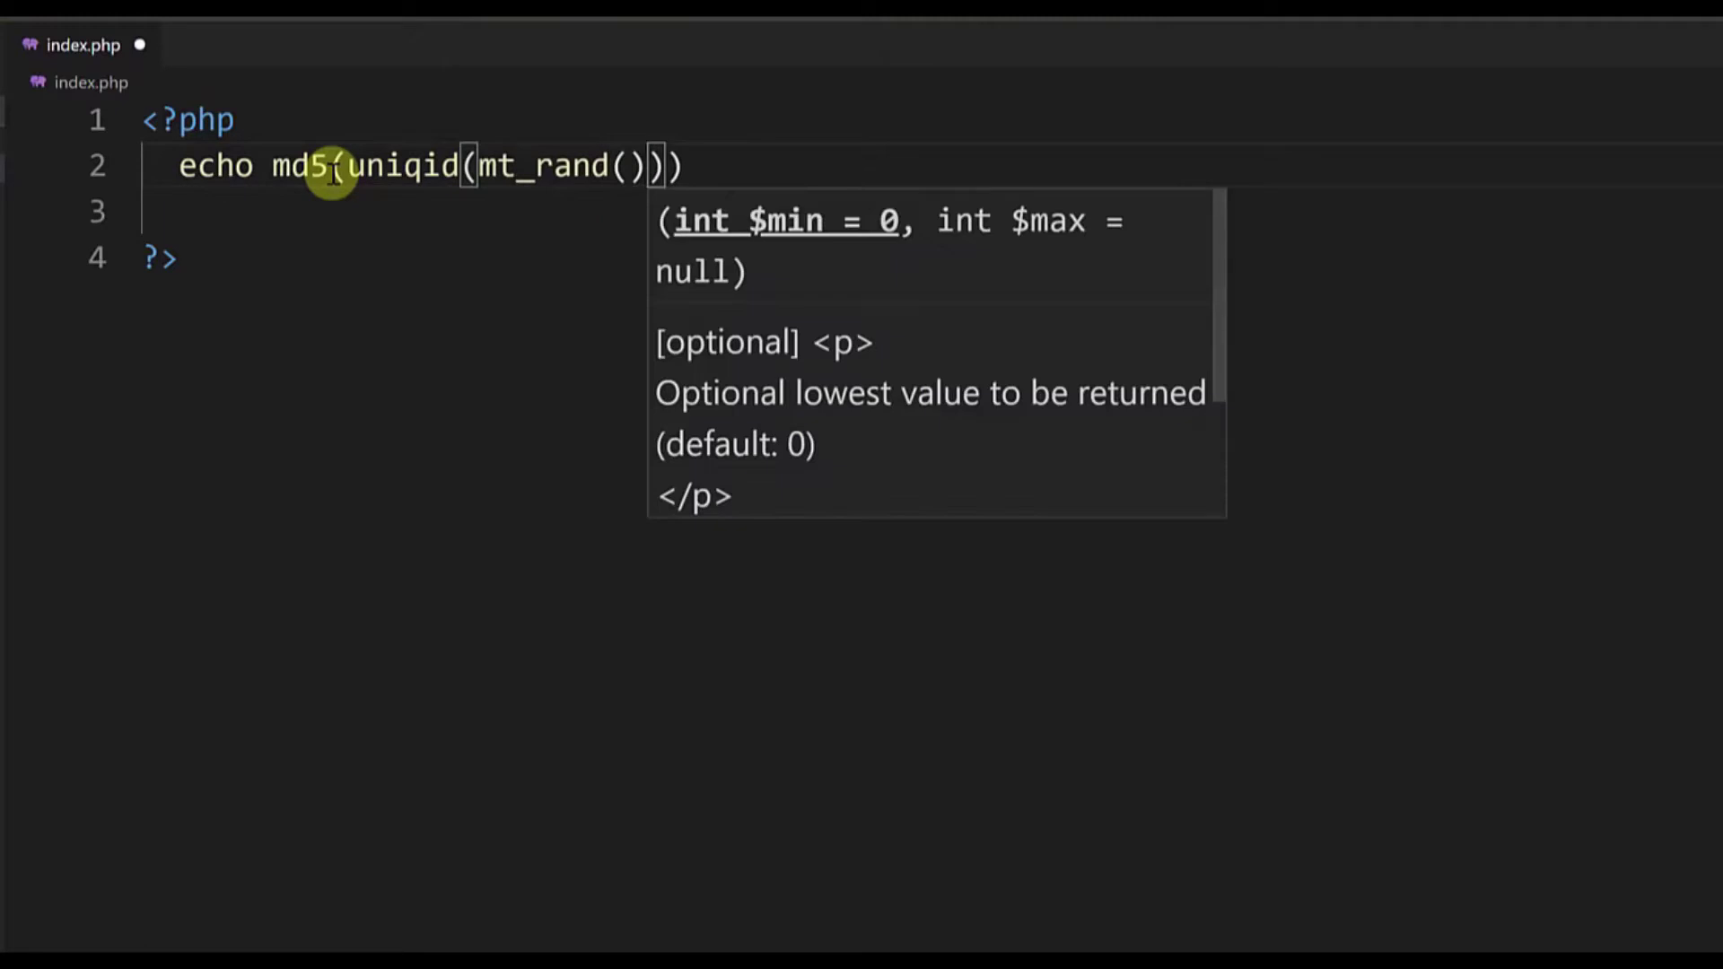
pyautogui.write(')));')
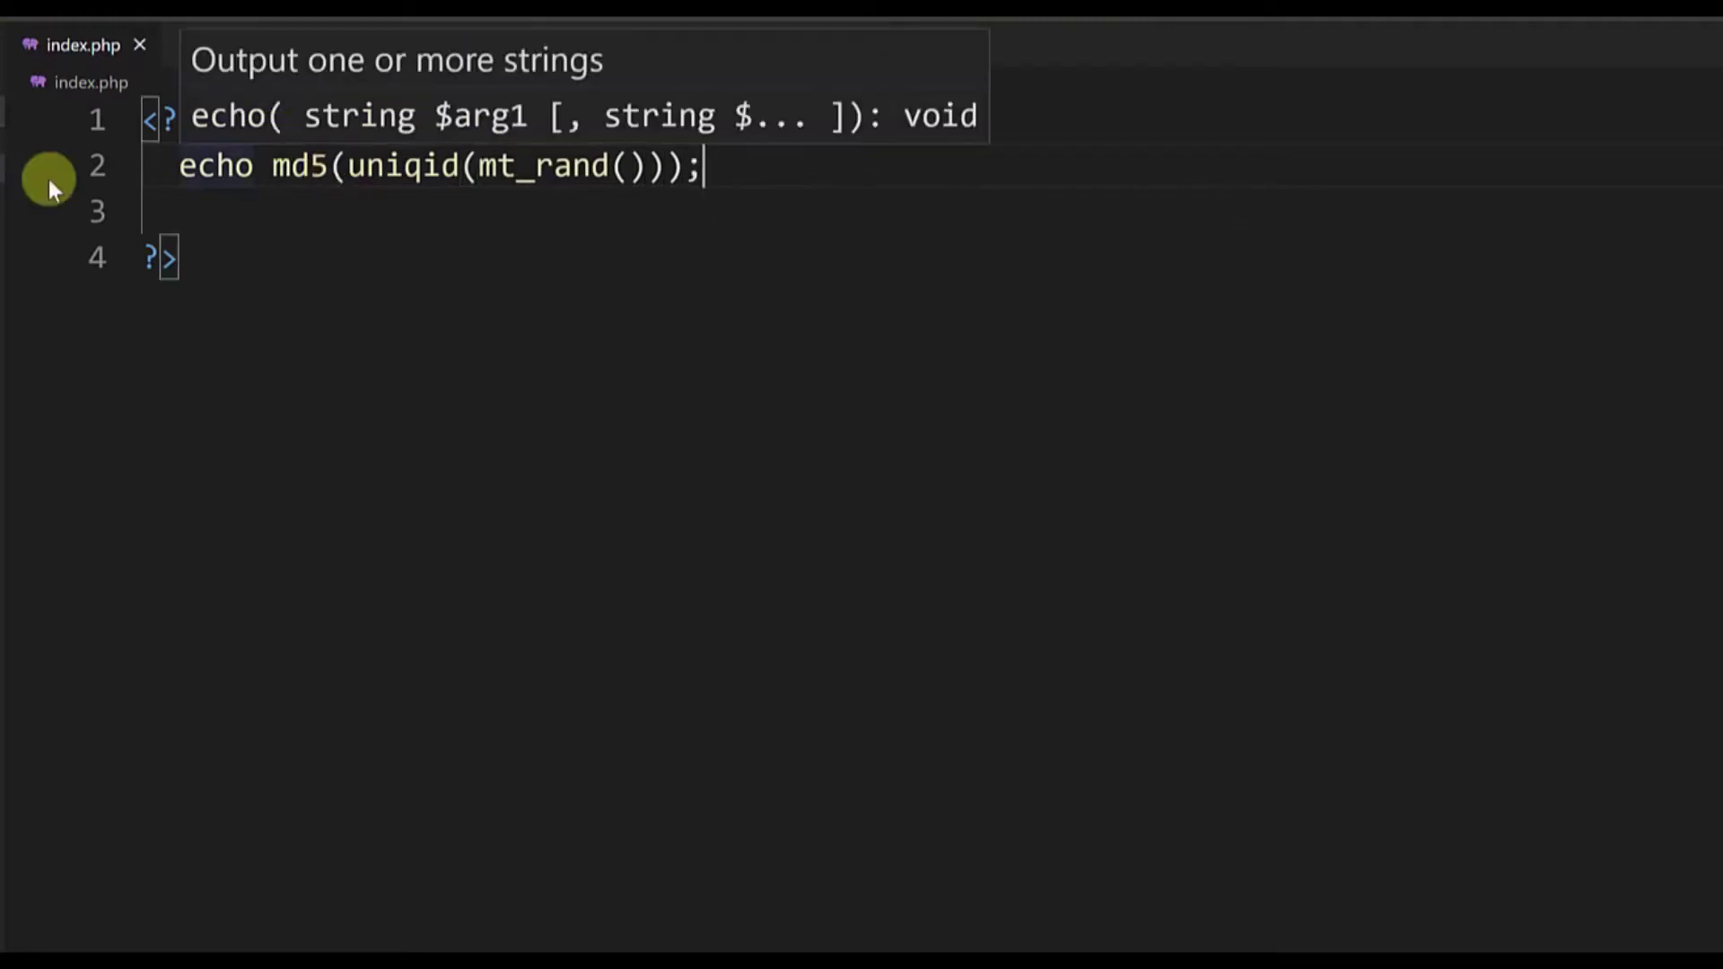
# - Add an echo "Old way of generating a token: <br />"; line above it and save
pyautogui.hotkey('ctrl', 's')
pyautogui.click(276, 119)
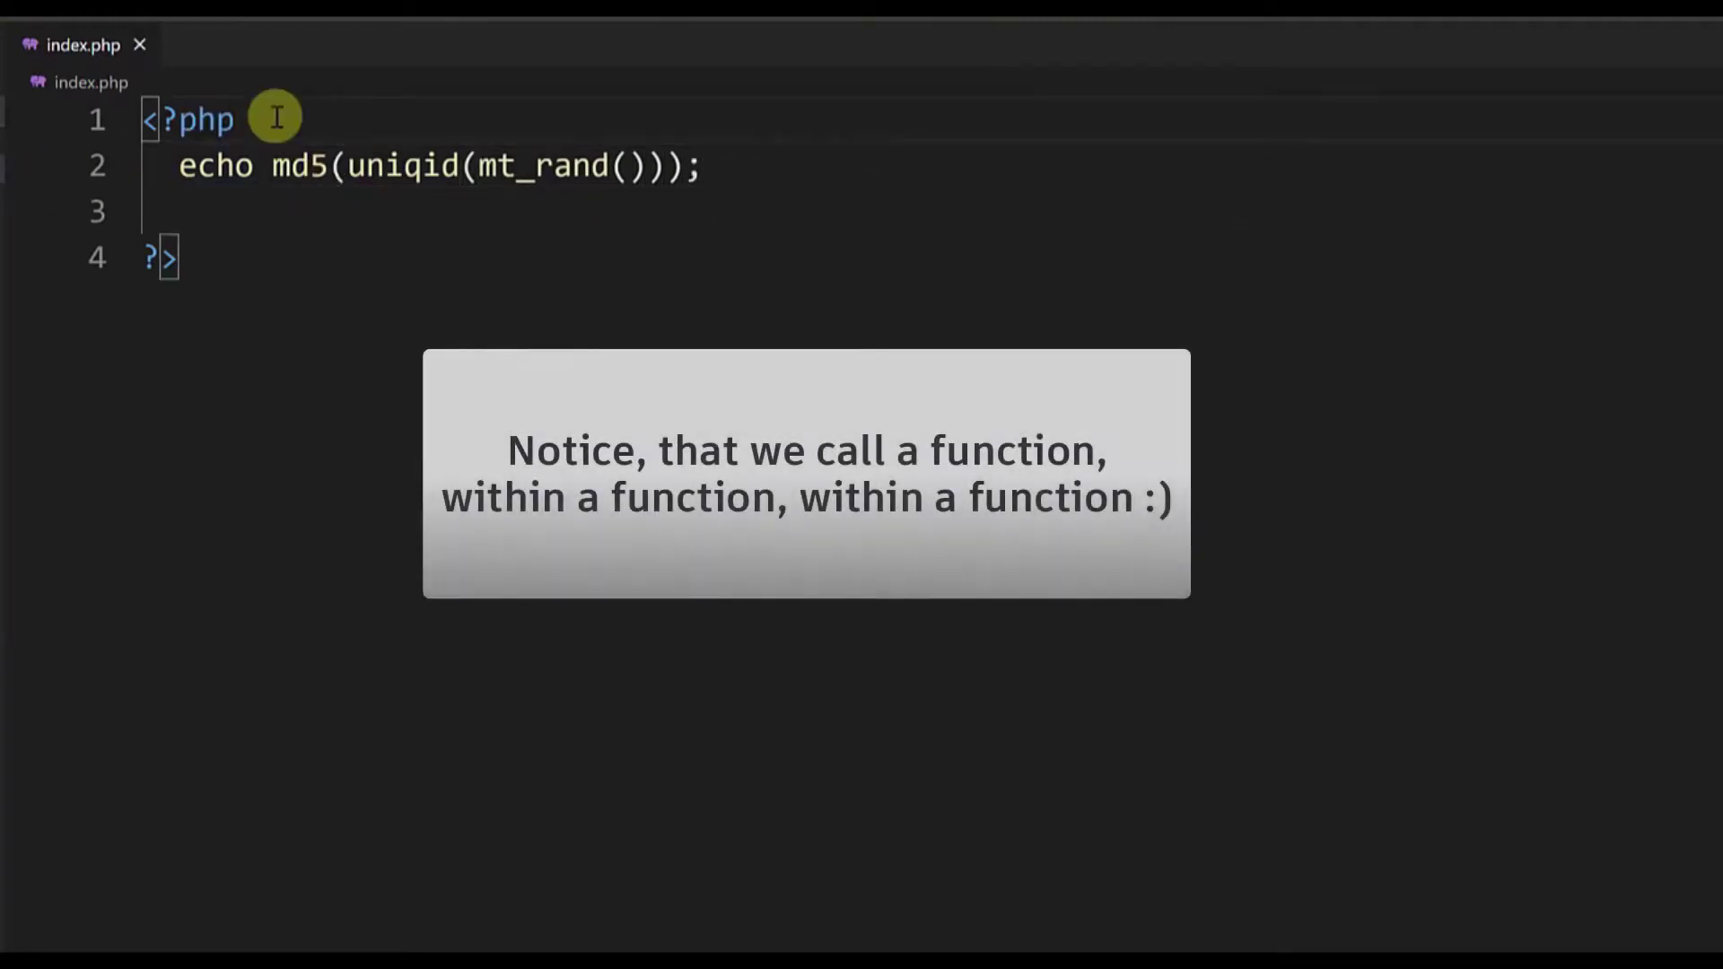
pyautogui.press('Return')
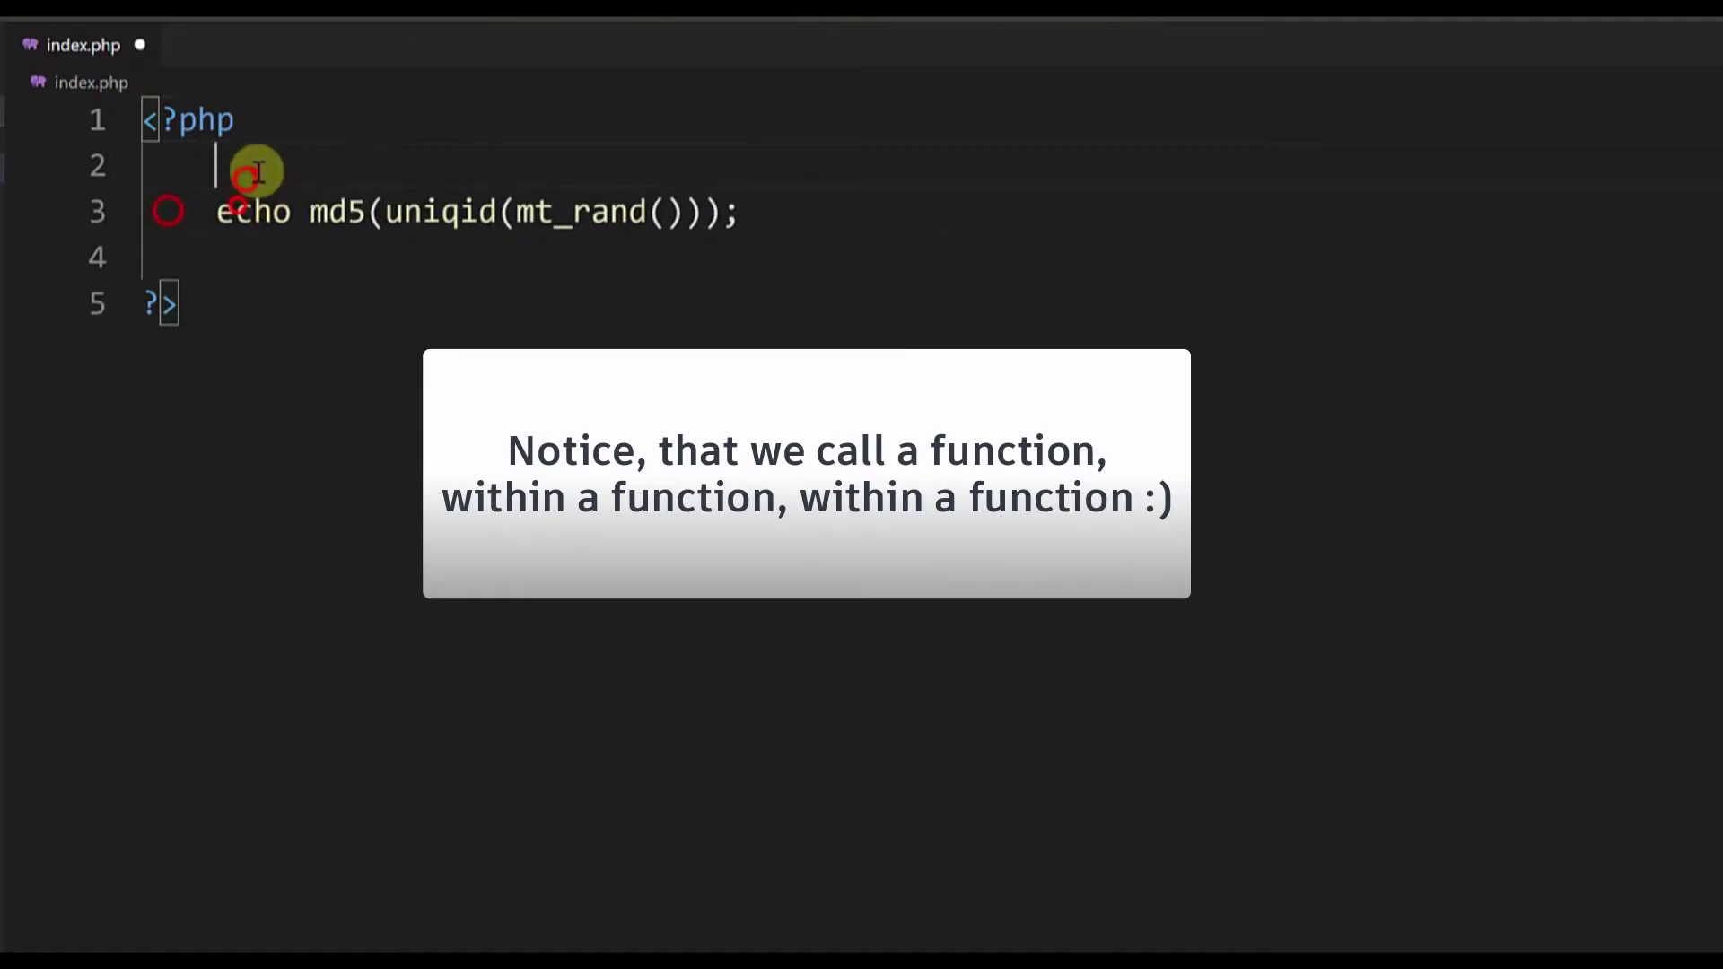
pyautogui.write('echo "Old way of generating a token: <br />";')
pyautogui.hotkey('ctrl', 's')
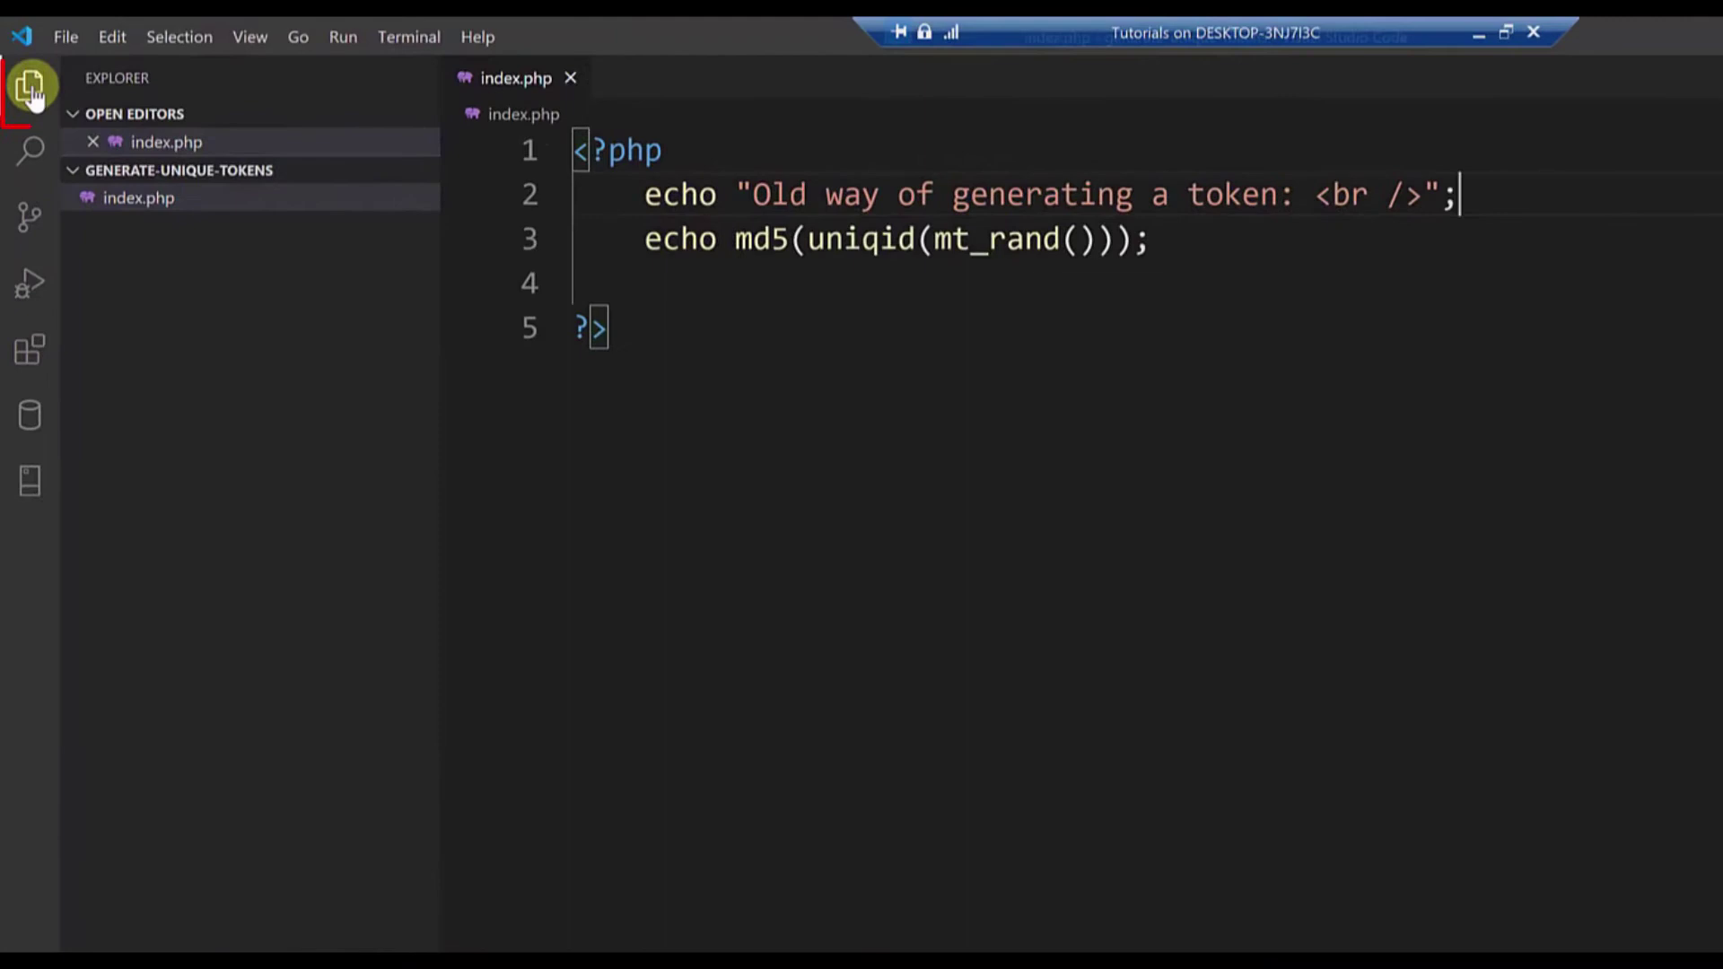
# - Hide the Explorer sidebar and point out the php-tutorials folder in Chrome's address
pyautogui.click(34, 99)
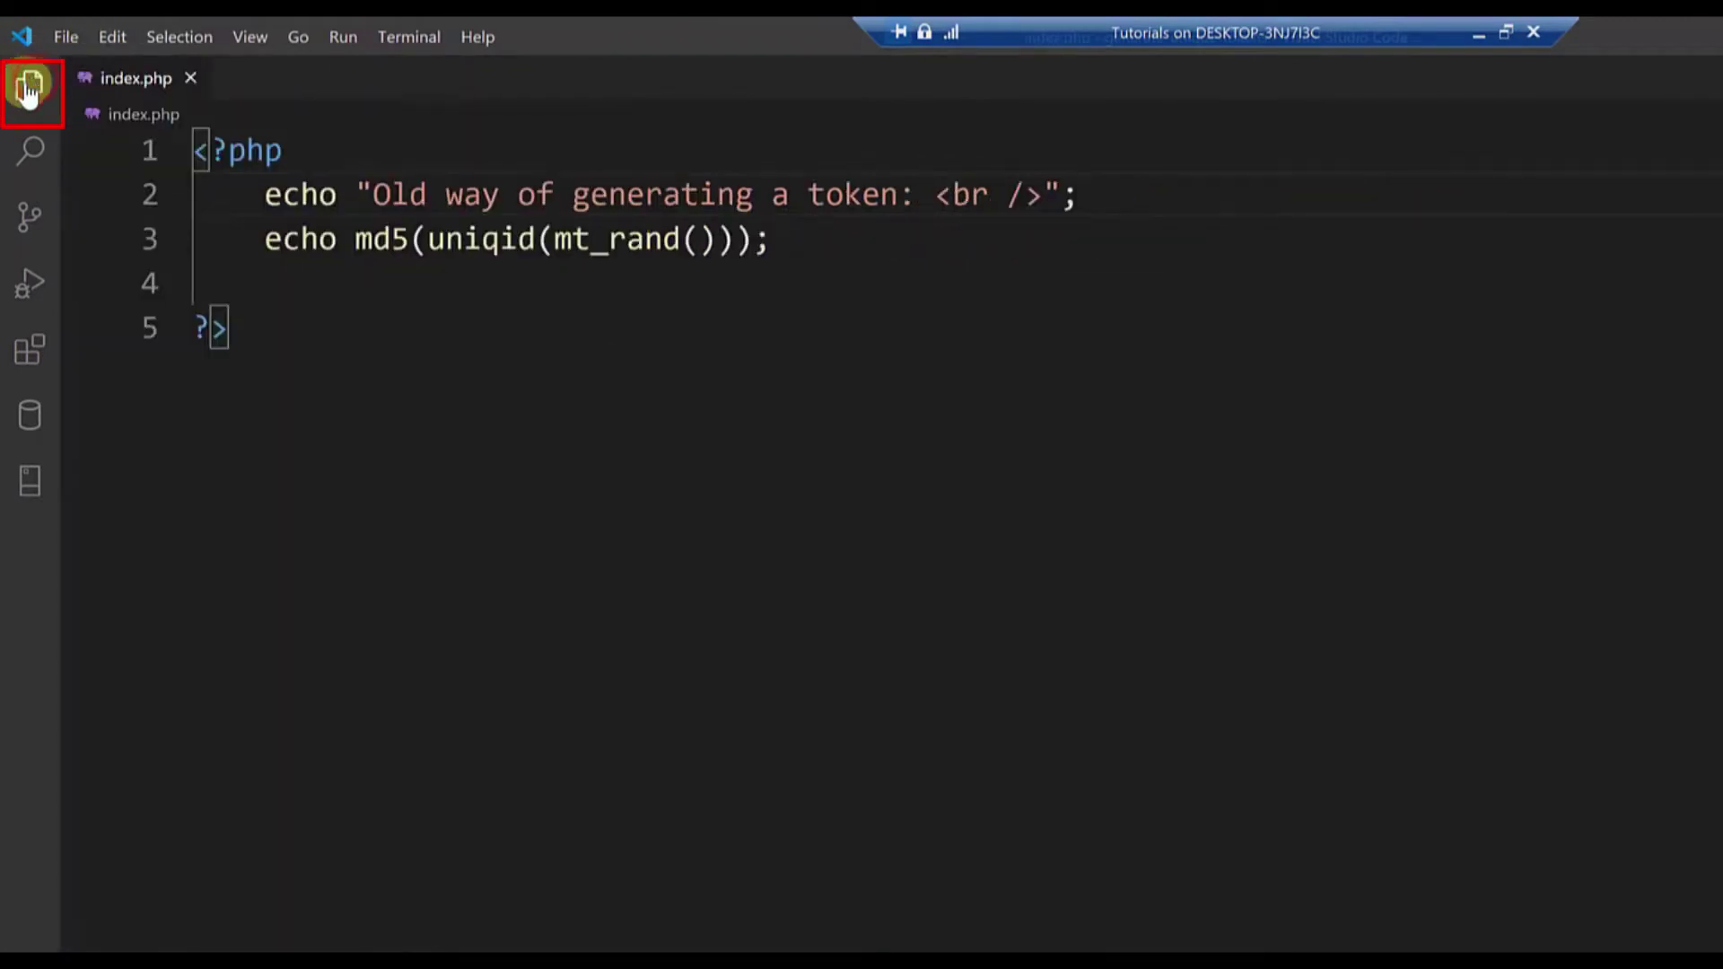
pyautogui.click(604, 392)
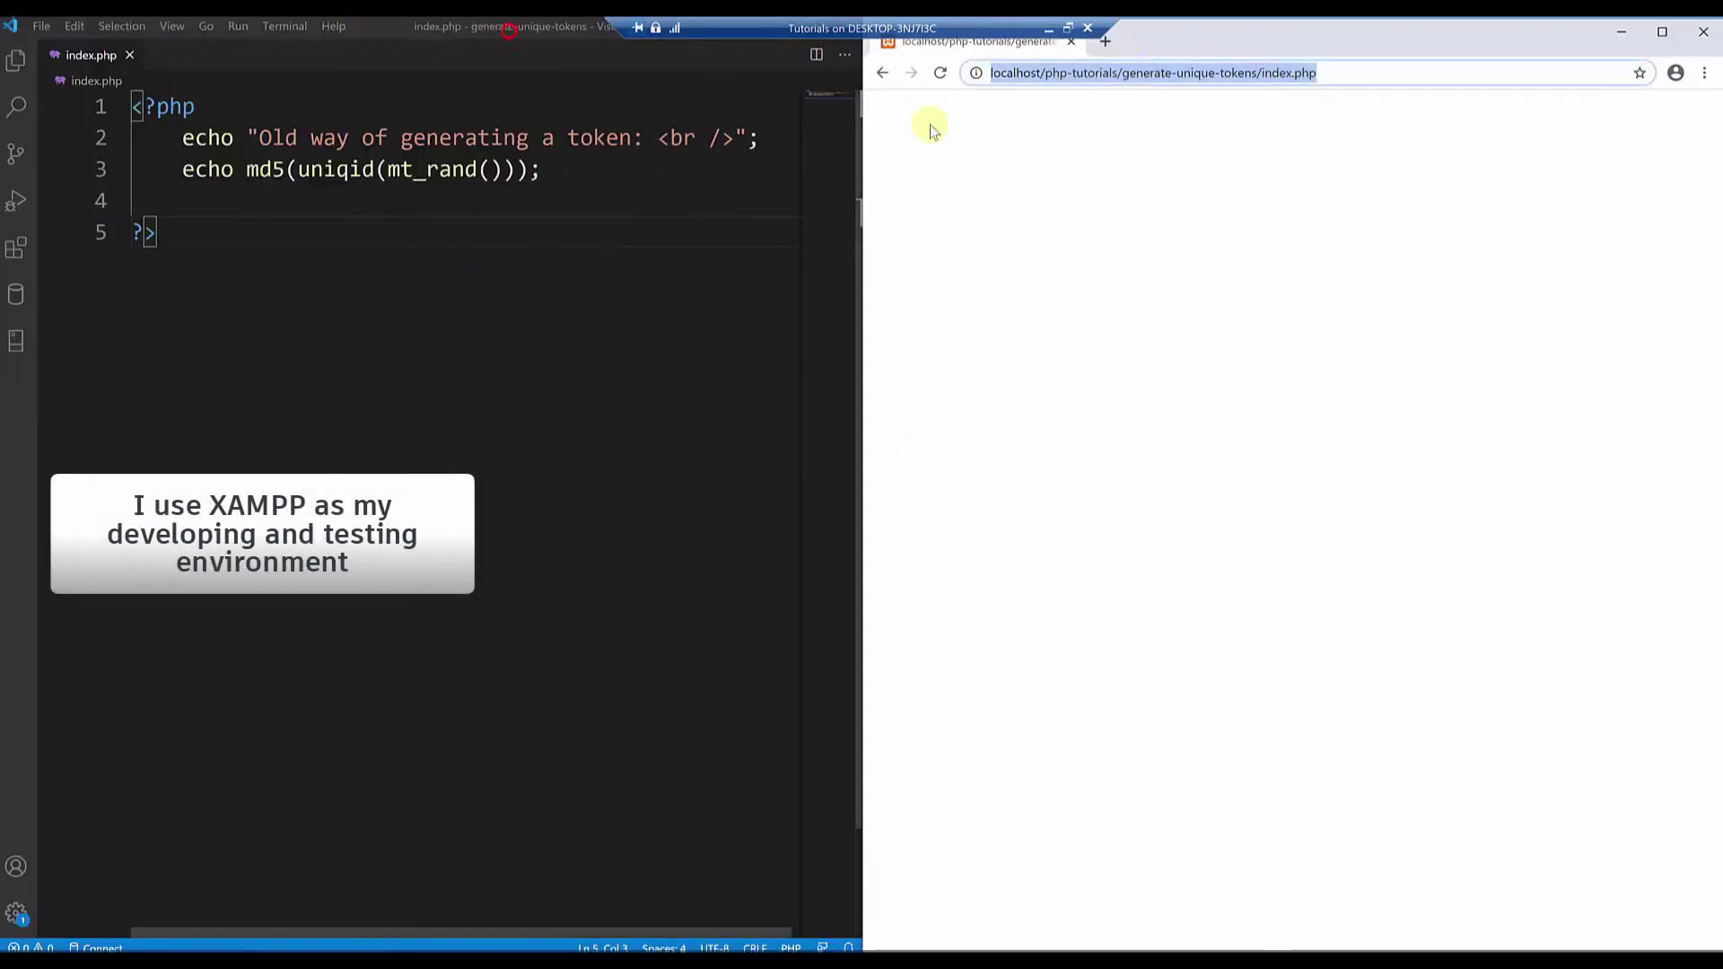
pyautogui.click(1104, 74)
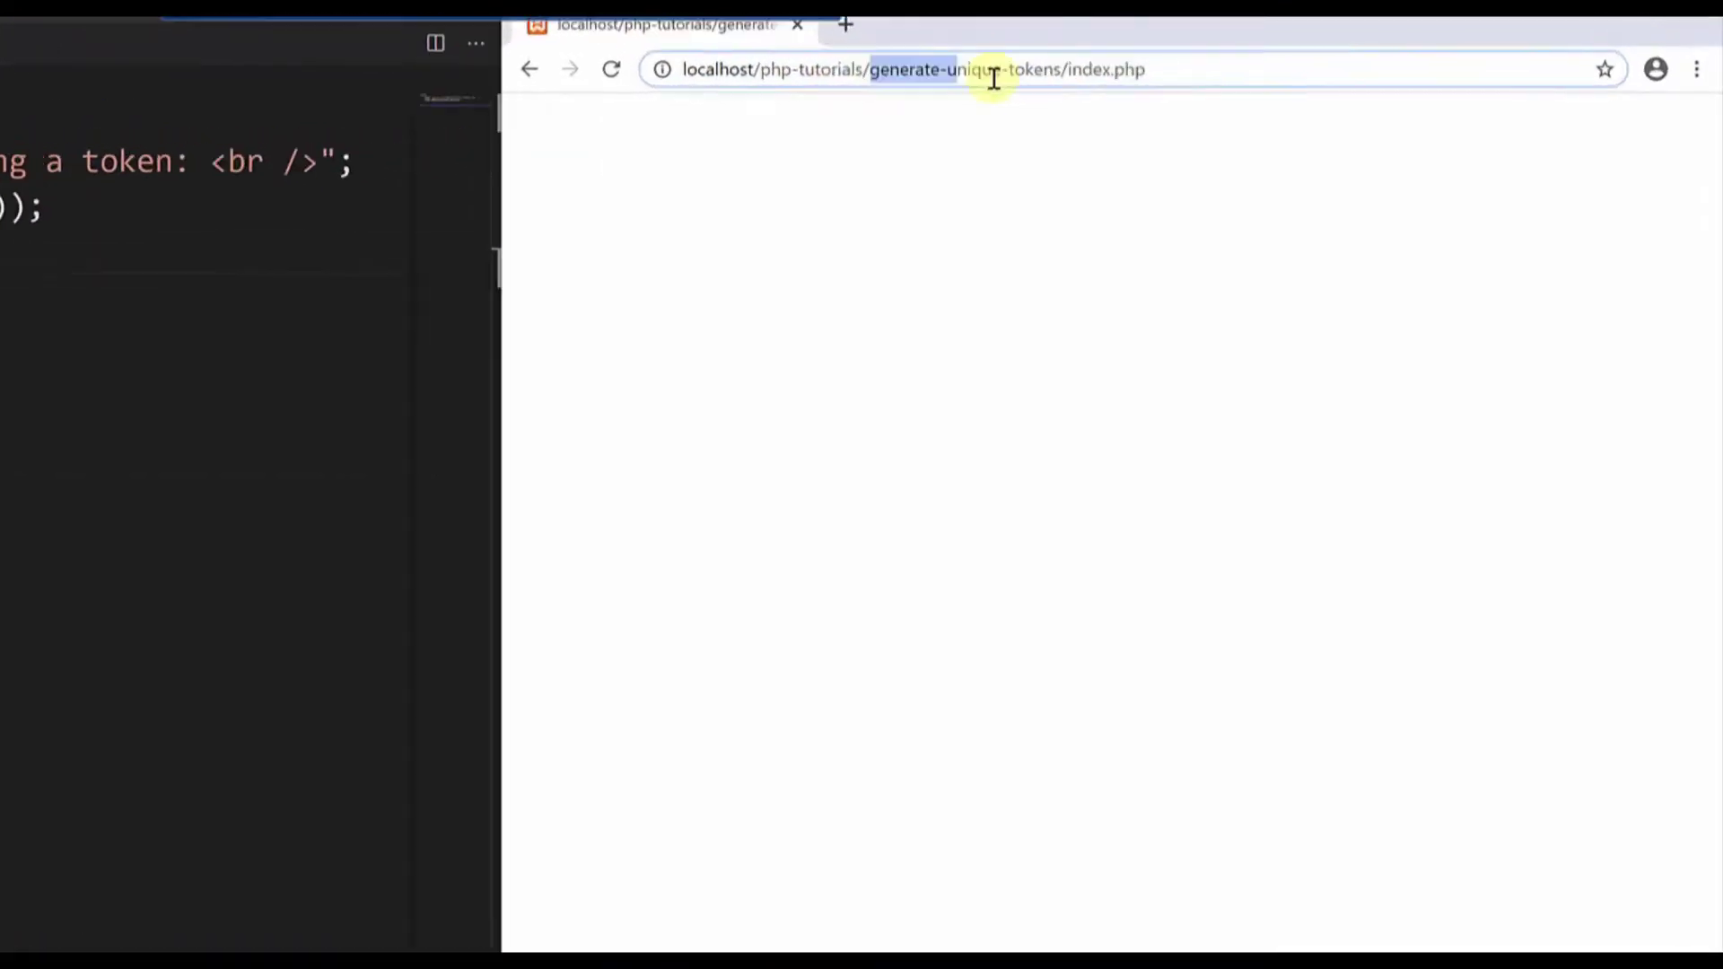
pyautogui.moveTo(1142, 75); pyautogui.dragTo(1255, 75)
pyautogui.click(1047, 73)
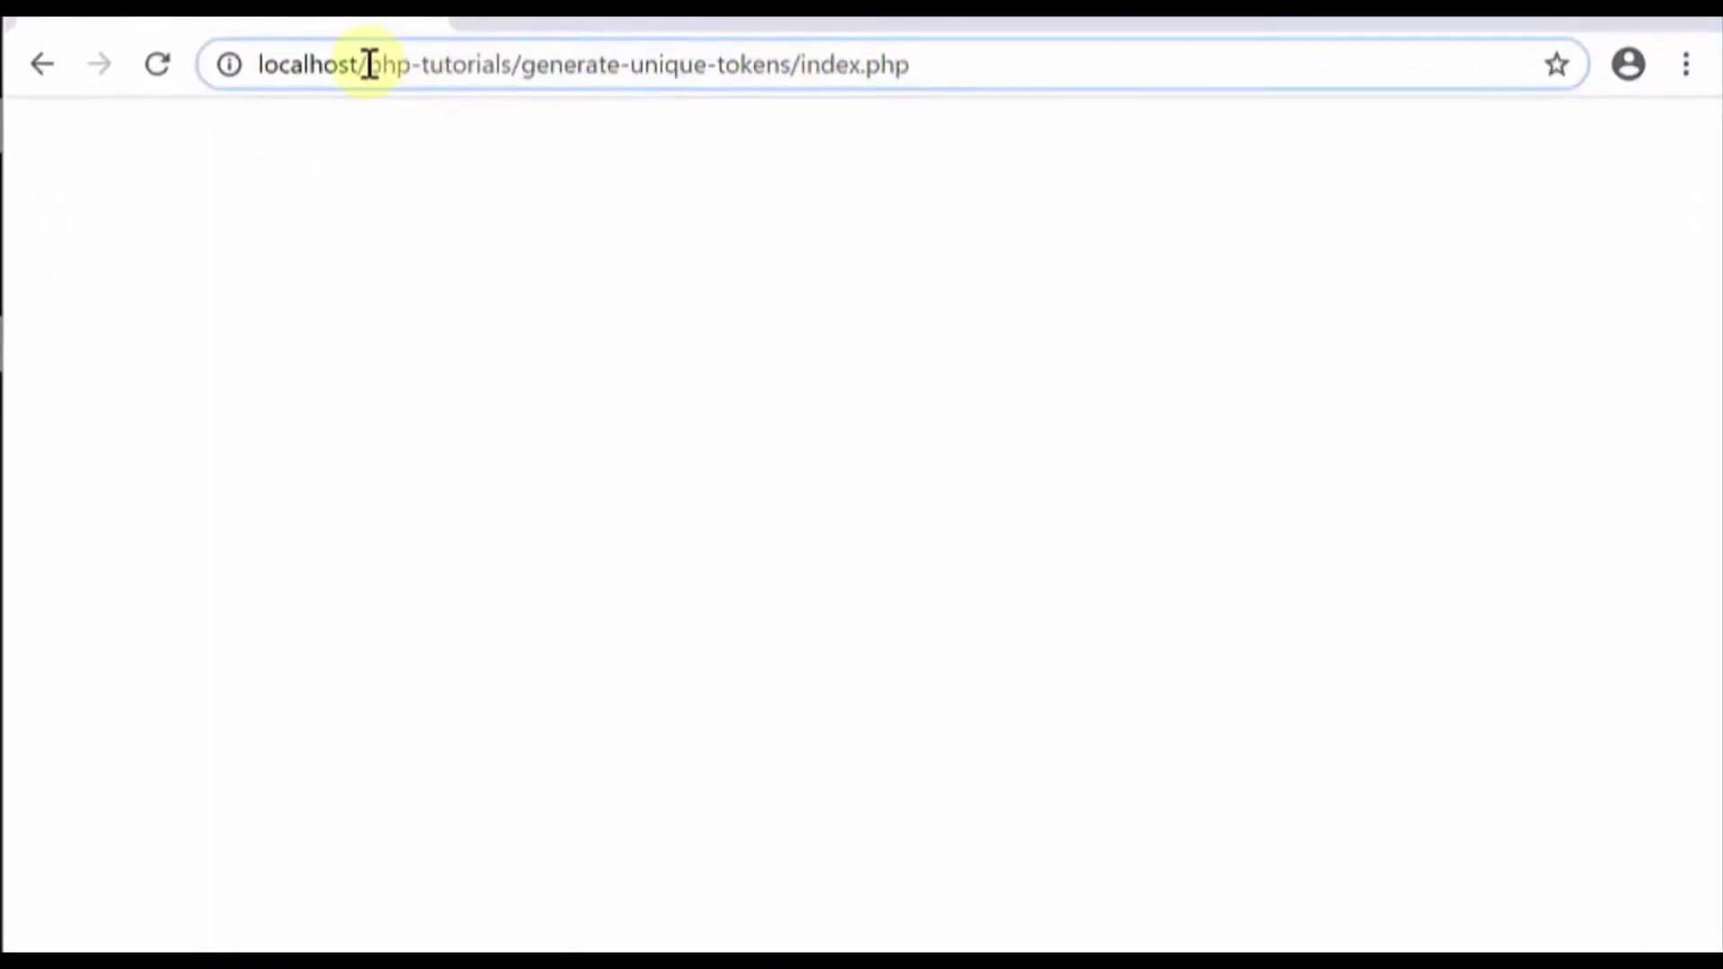
pyautogui.moveTo(369, 66); pyautogui.dragTo(512, 67)
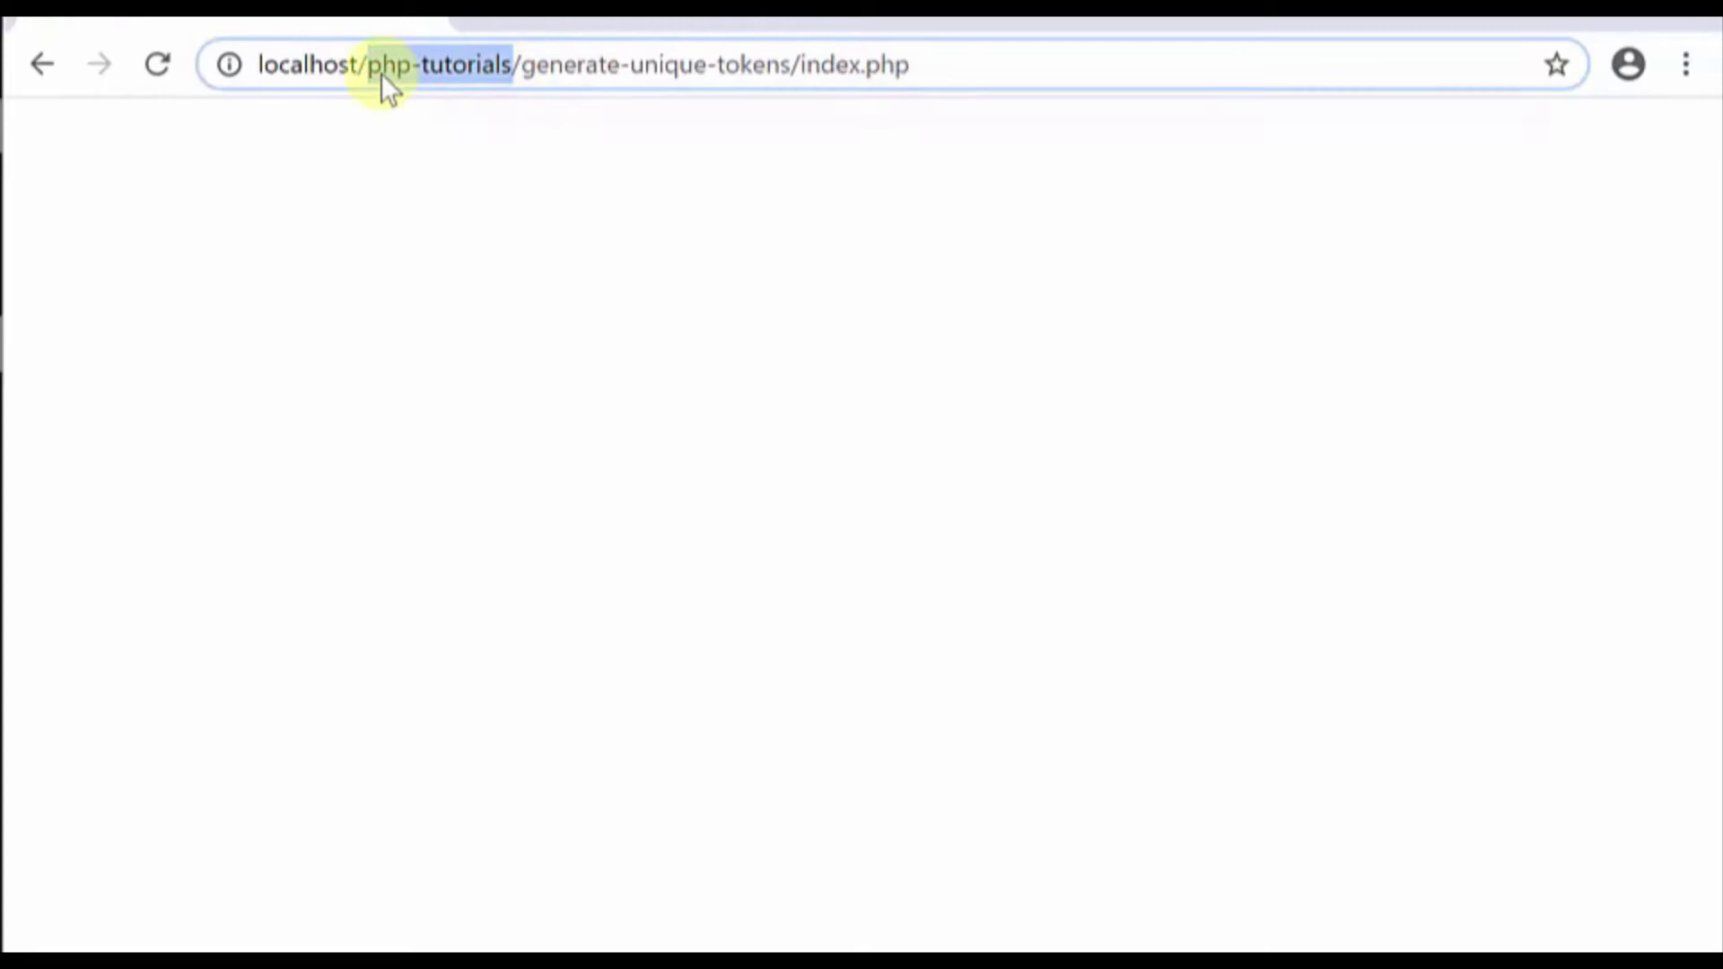
pyautogui.click(382, 74)
# - Highlight generate-unique-tokens/index.php in the address, reload, and select the md5 token
pyautogui.click(529, 71)
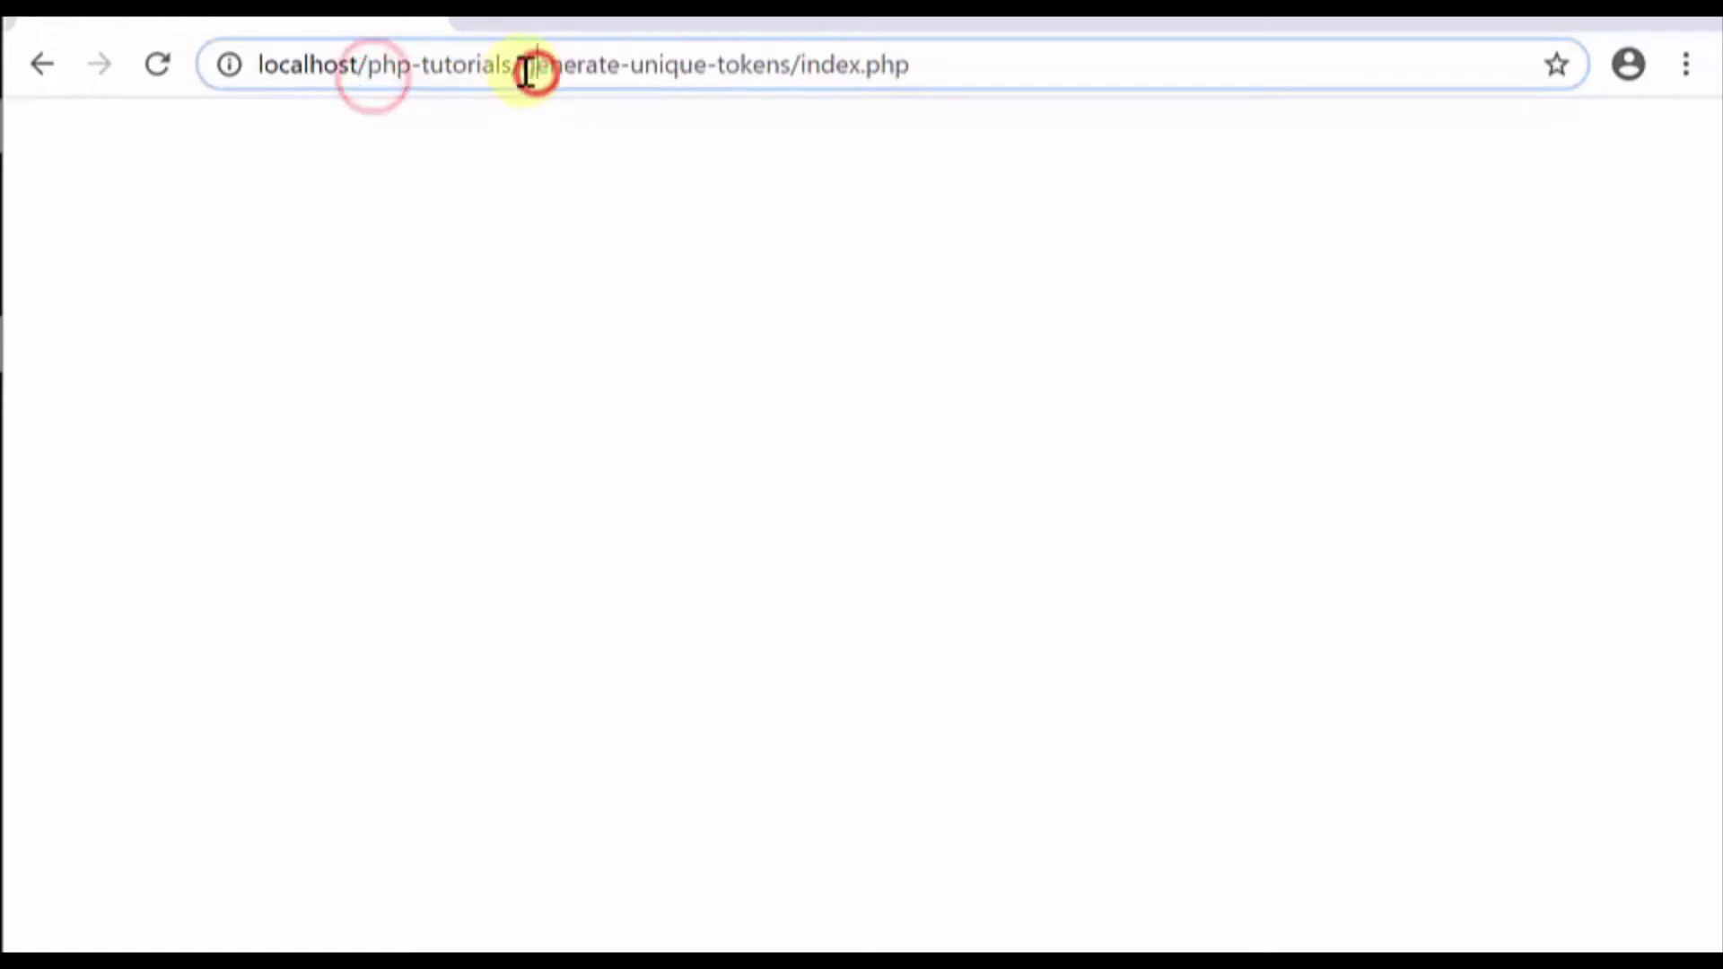
pyautogui.moveTo(528, 70); pyautogui.dragTo(826, 68)
pyautogui.click(827, 70)
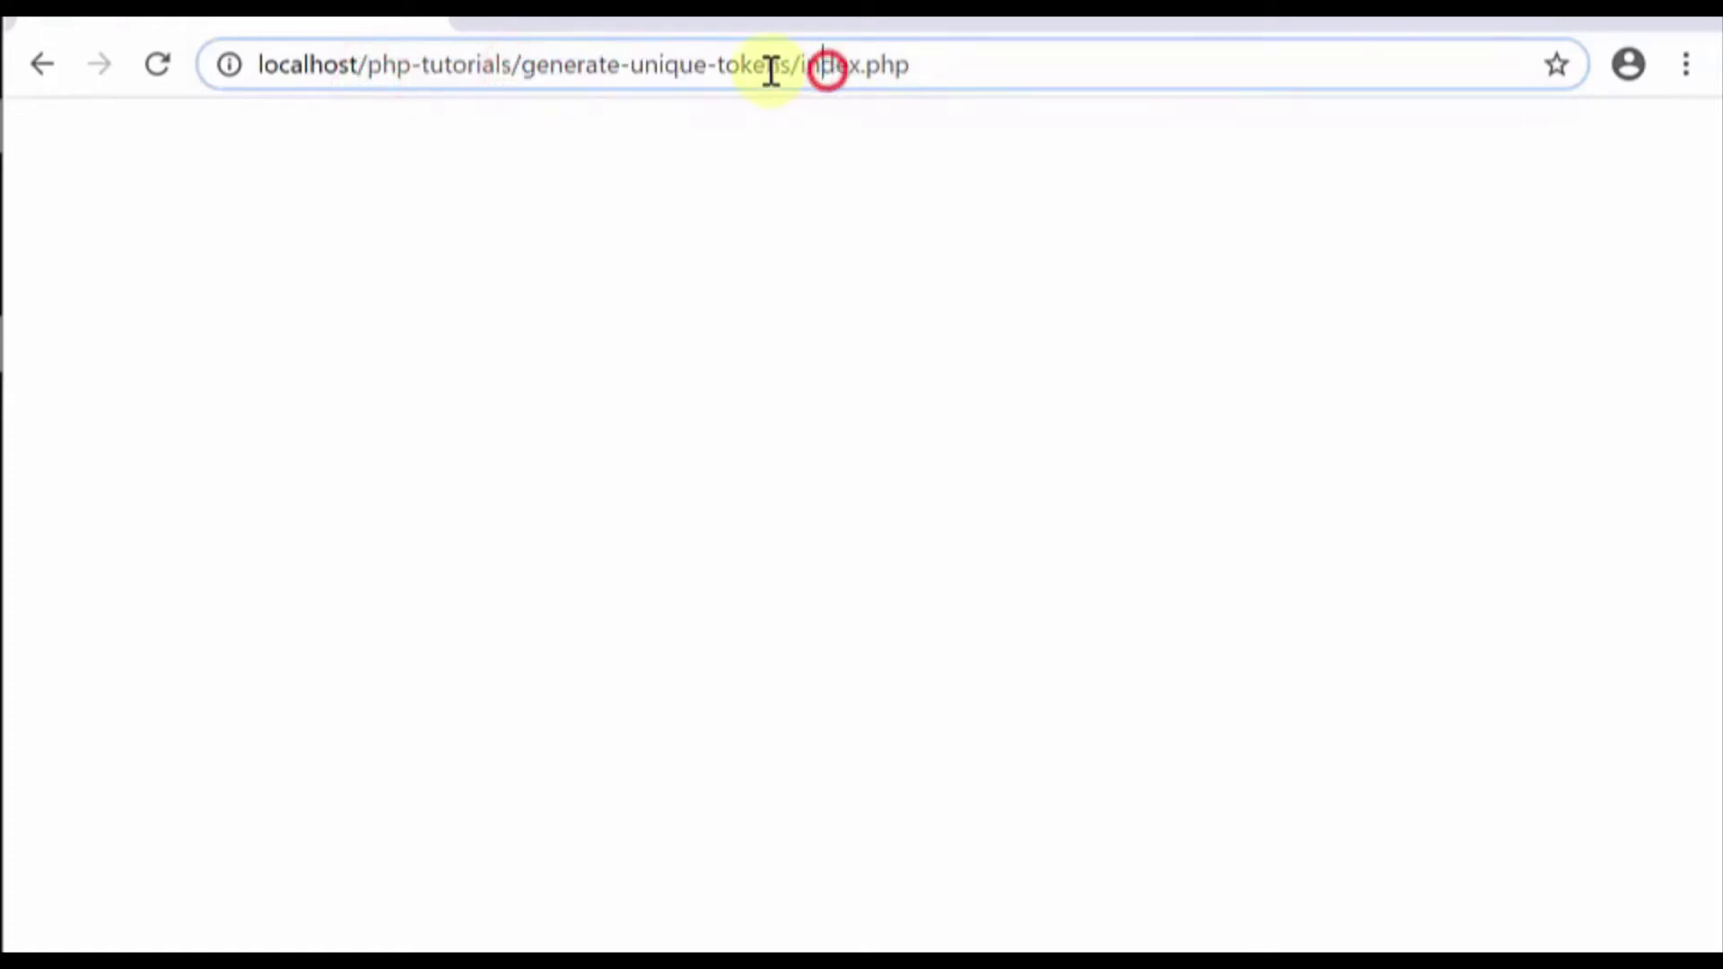
pyautogui.doubleClick(800, 66)
pyautogui.click(160, 62)
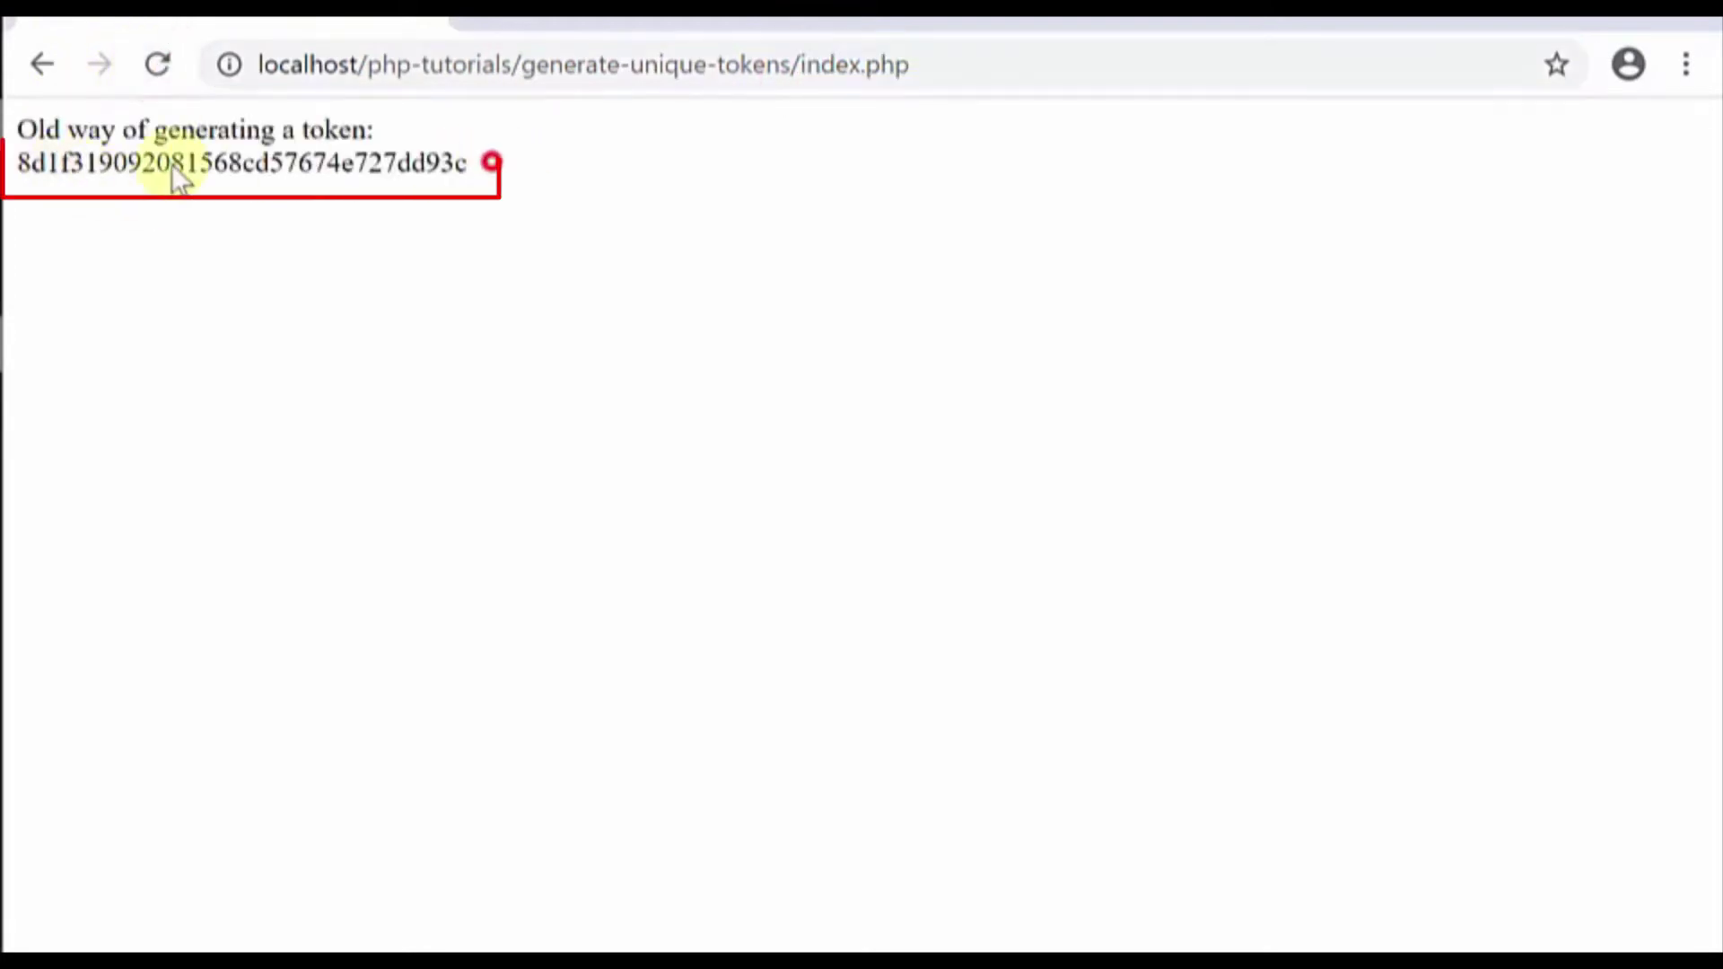
pyautogui.doubleClick(180, 180)
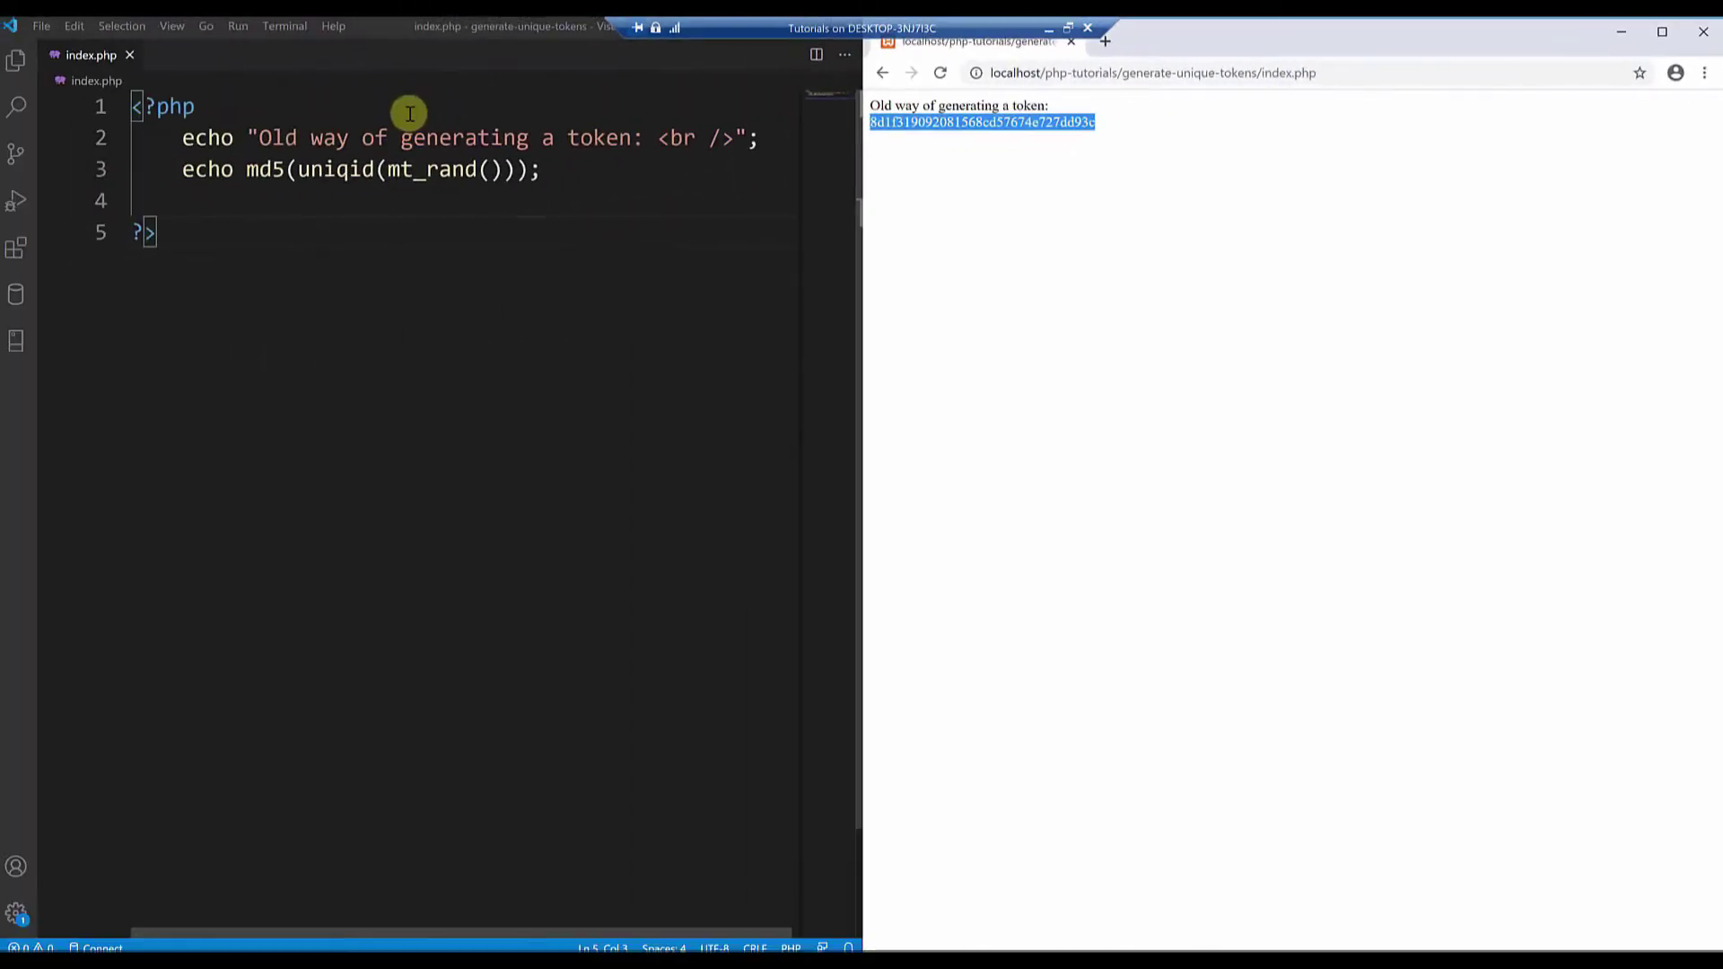
pyautogui.moveTo(246, 169); pyautogui.dragTo(544, 170)
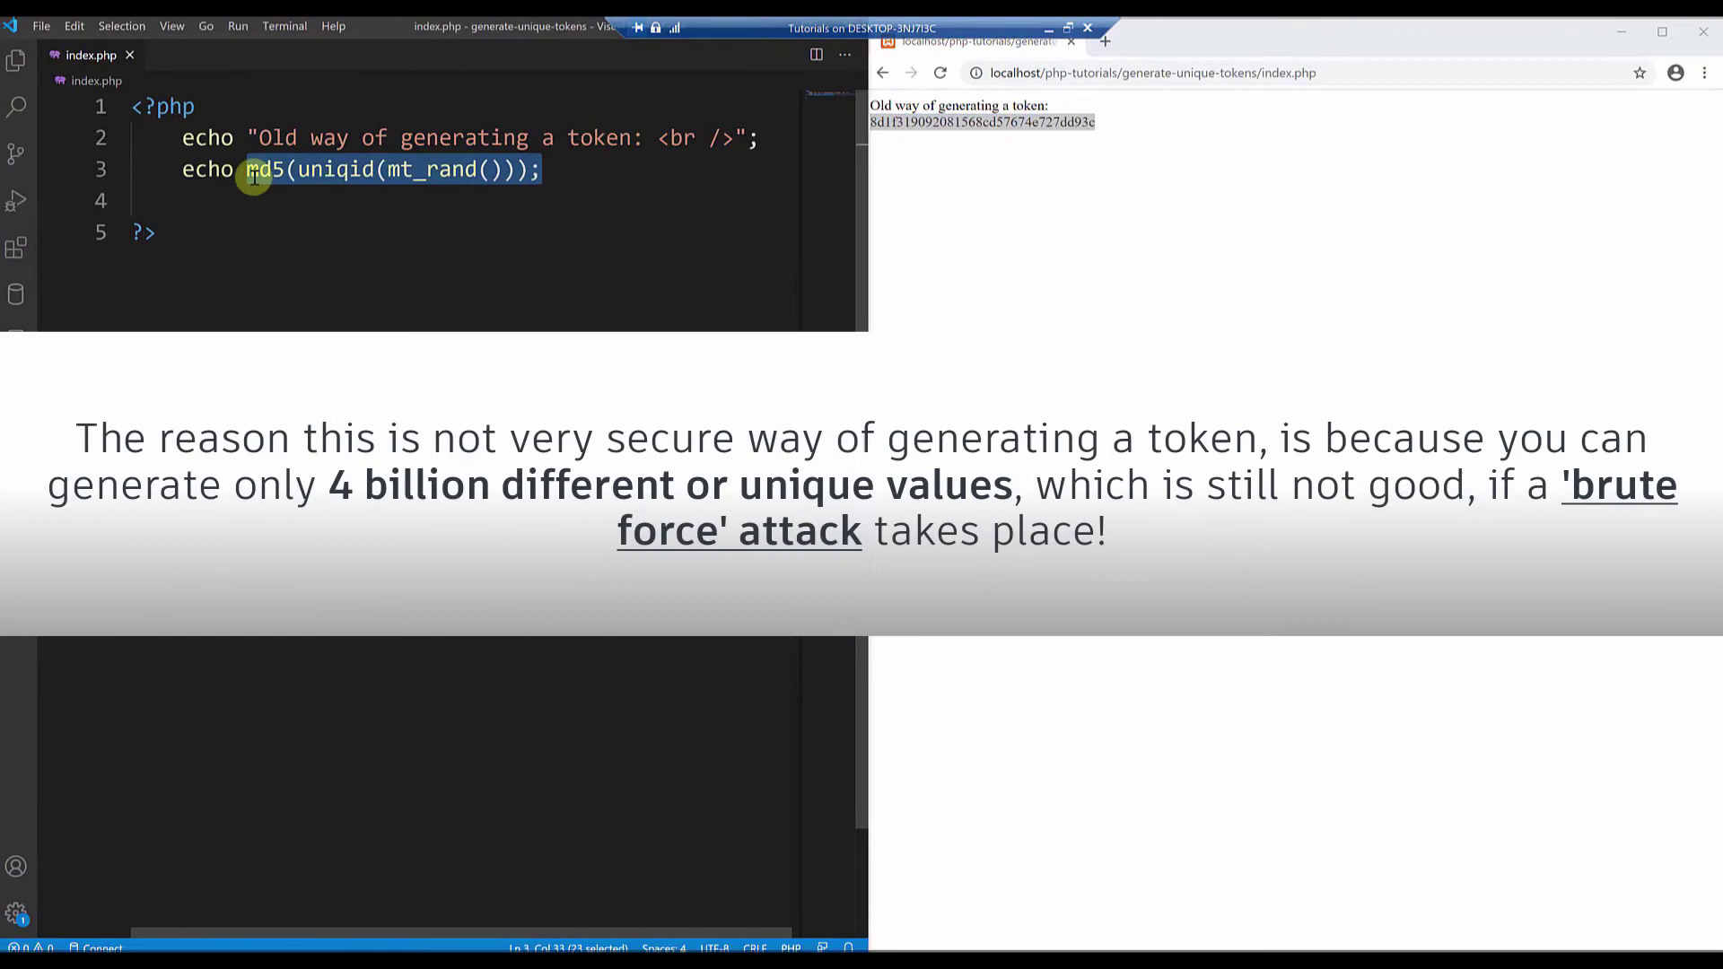
pyautogui.click(240, 170)
pyautogui.moveTo(246, 170); pyautogui.dragTo(535, 170)
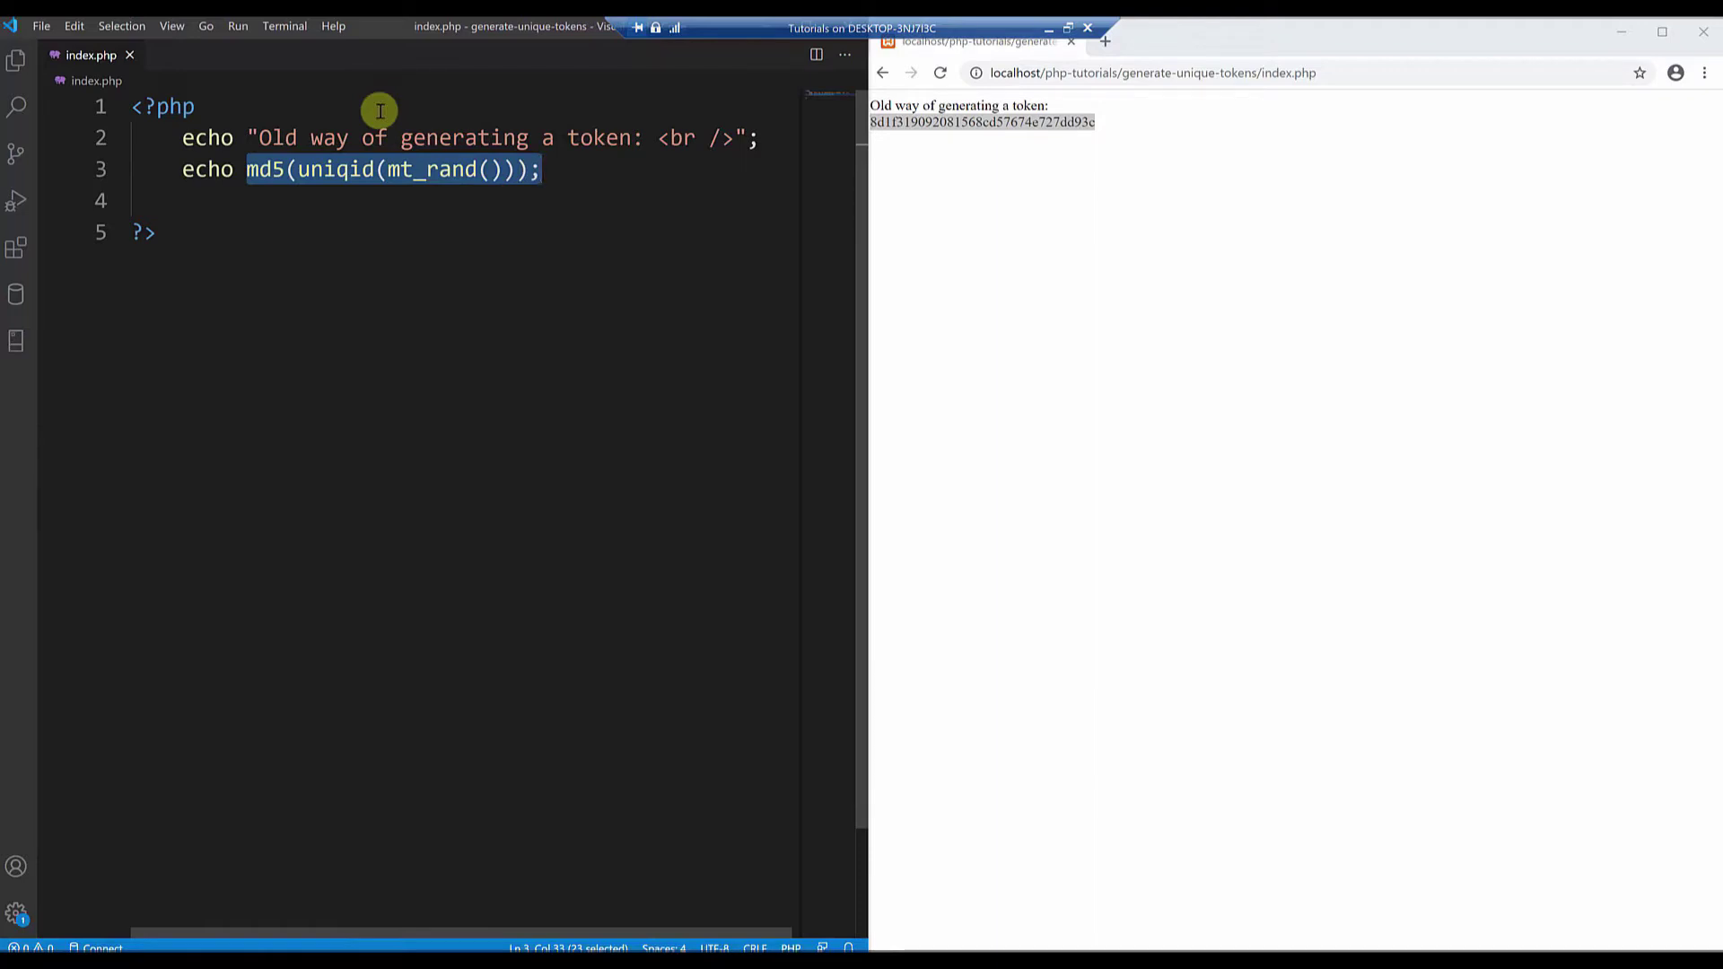
# - Add echo "<br /><br />"; after the md5 line, then a //MORE SECURE WAY OF GENERATING A TOKEN comment
pyautogui.click(349, 108)
pyautogui.press('Return')
pyautogui.write('// ')
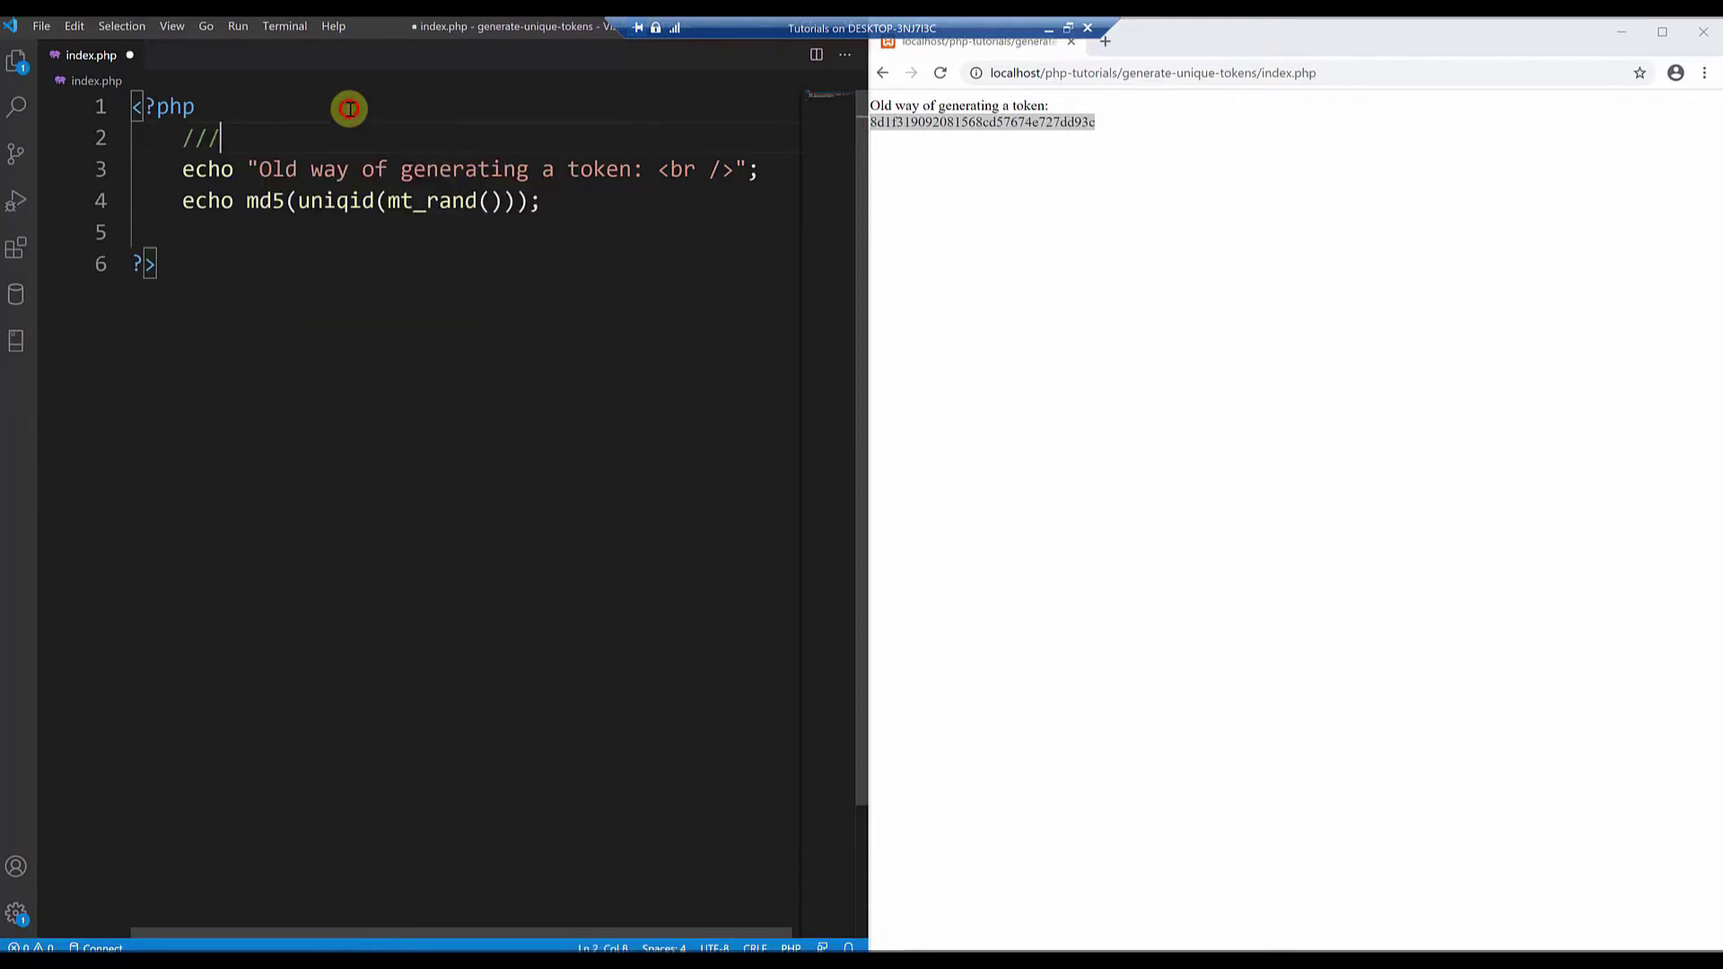
pyautogui.write('NOT VERY SECURE WAY OF GENERATING A TOKEN')
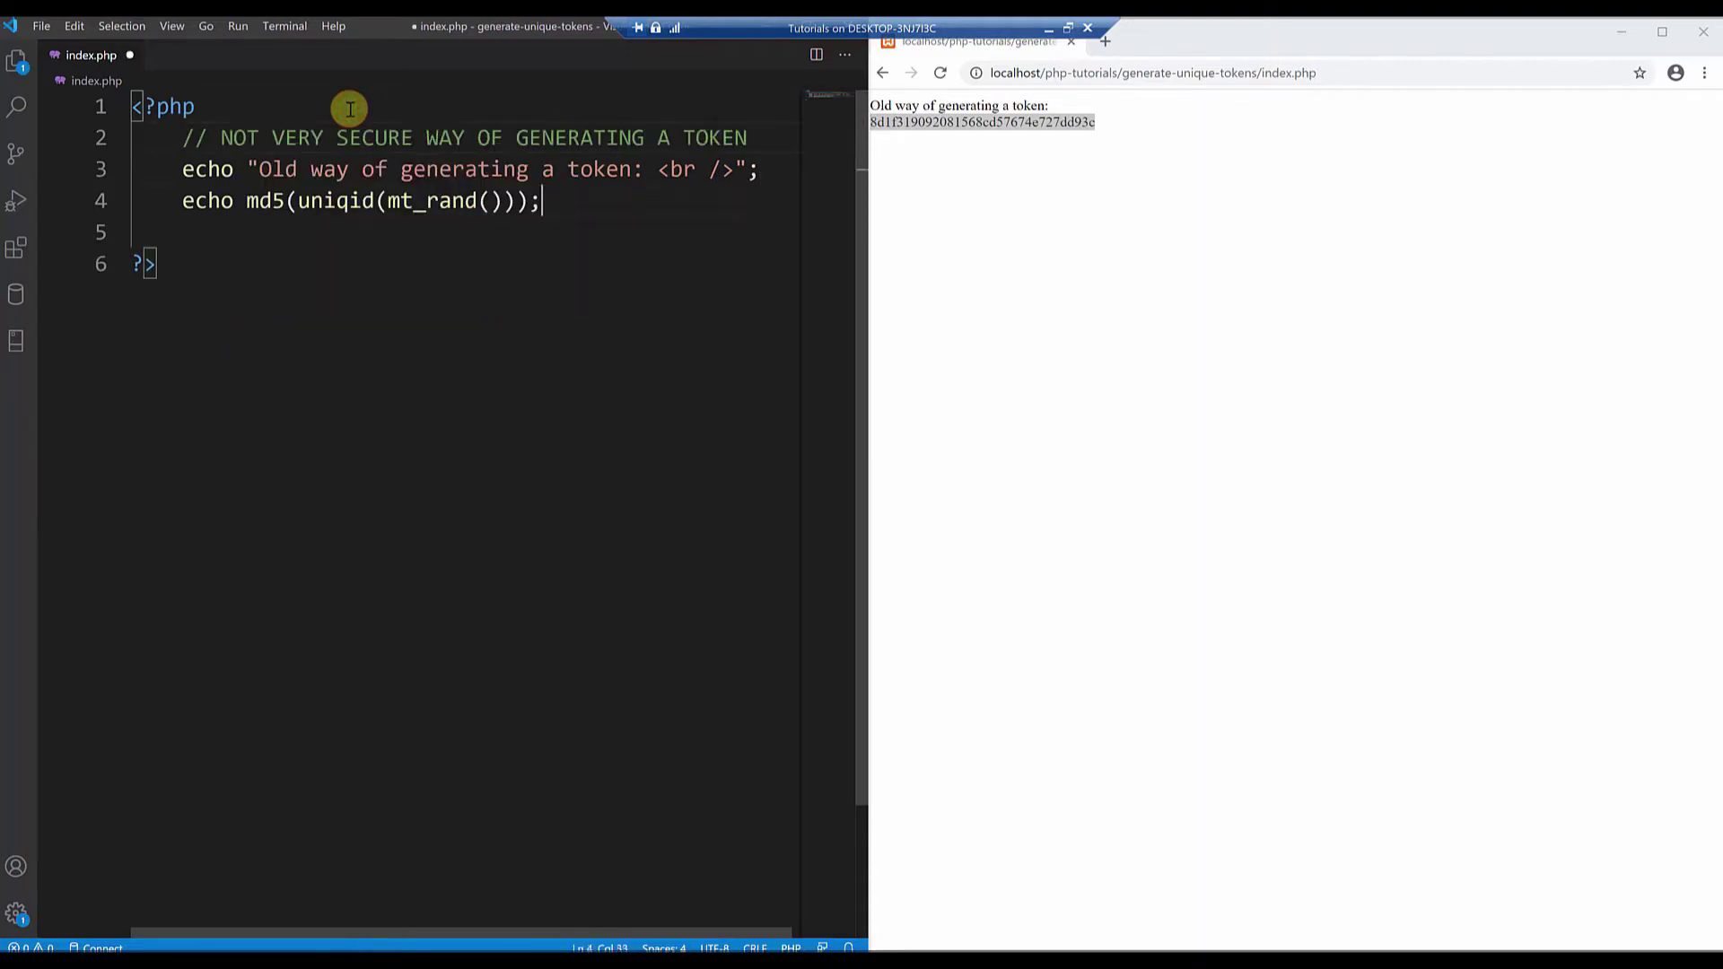
pyautogui.press('Return')
pyautogui.press('Return')
pyautogui.write('echo ')
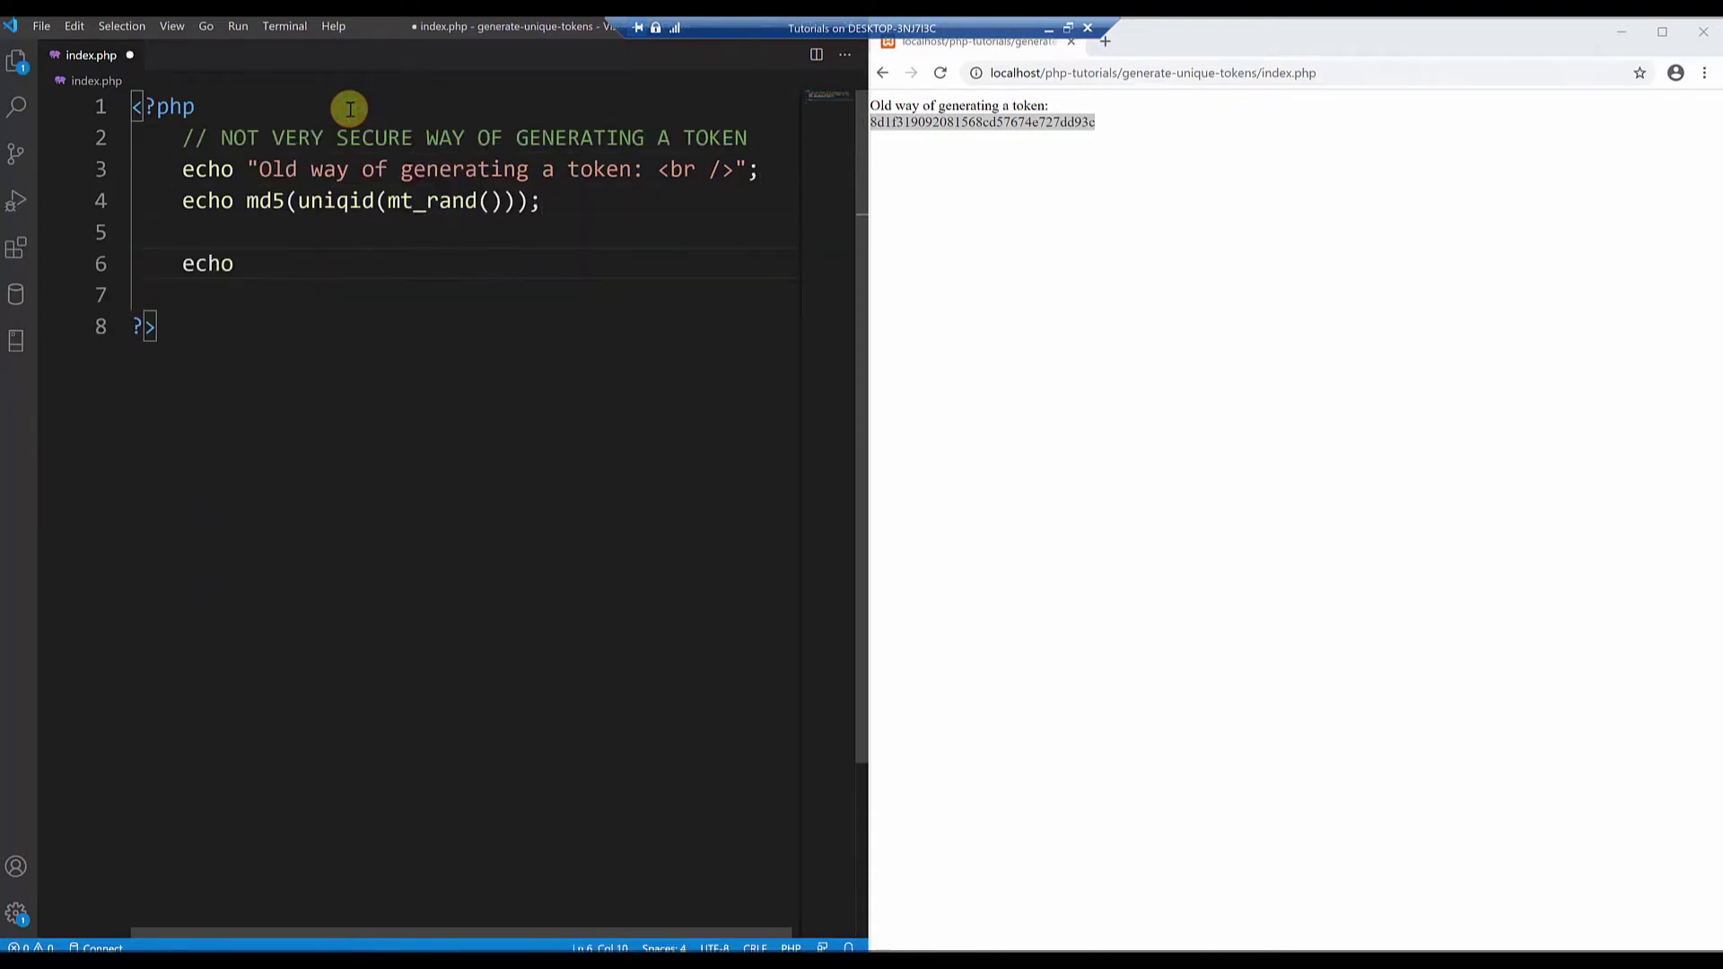
pyautogui.write('"<br /><br />";')
pyautogui.press('Return')
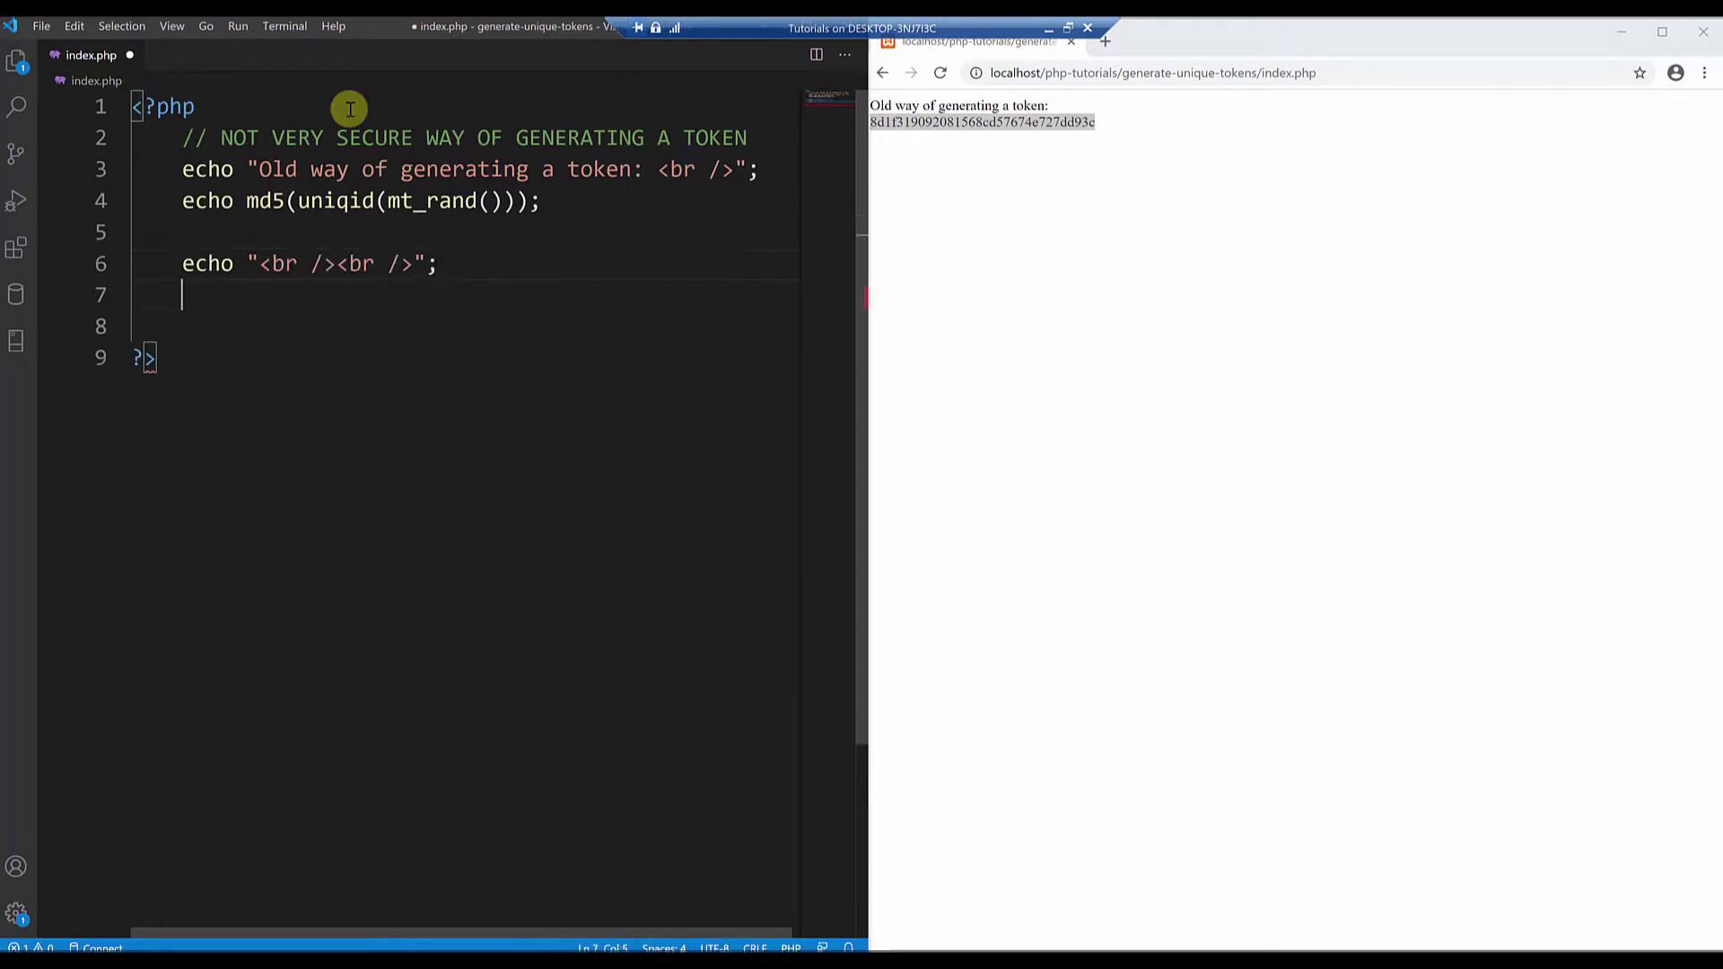
pyautogui.press('Return')
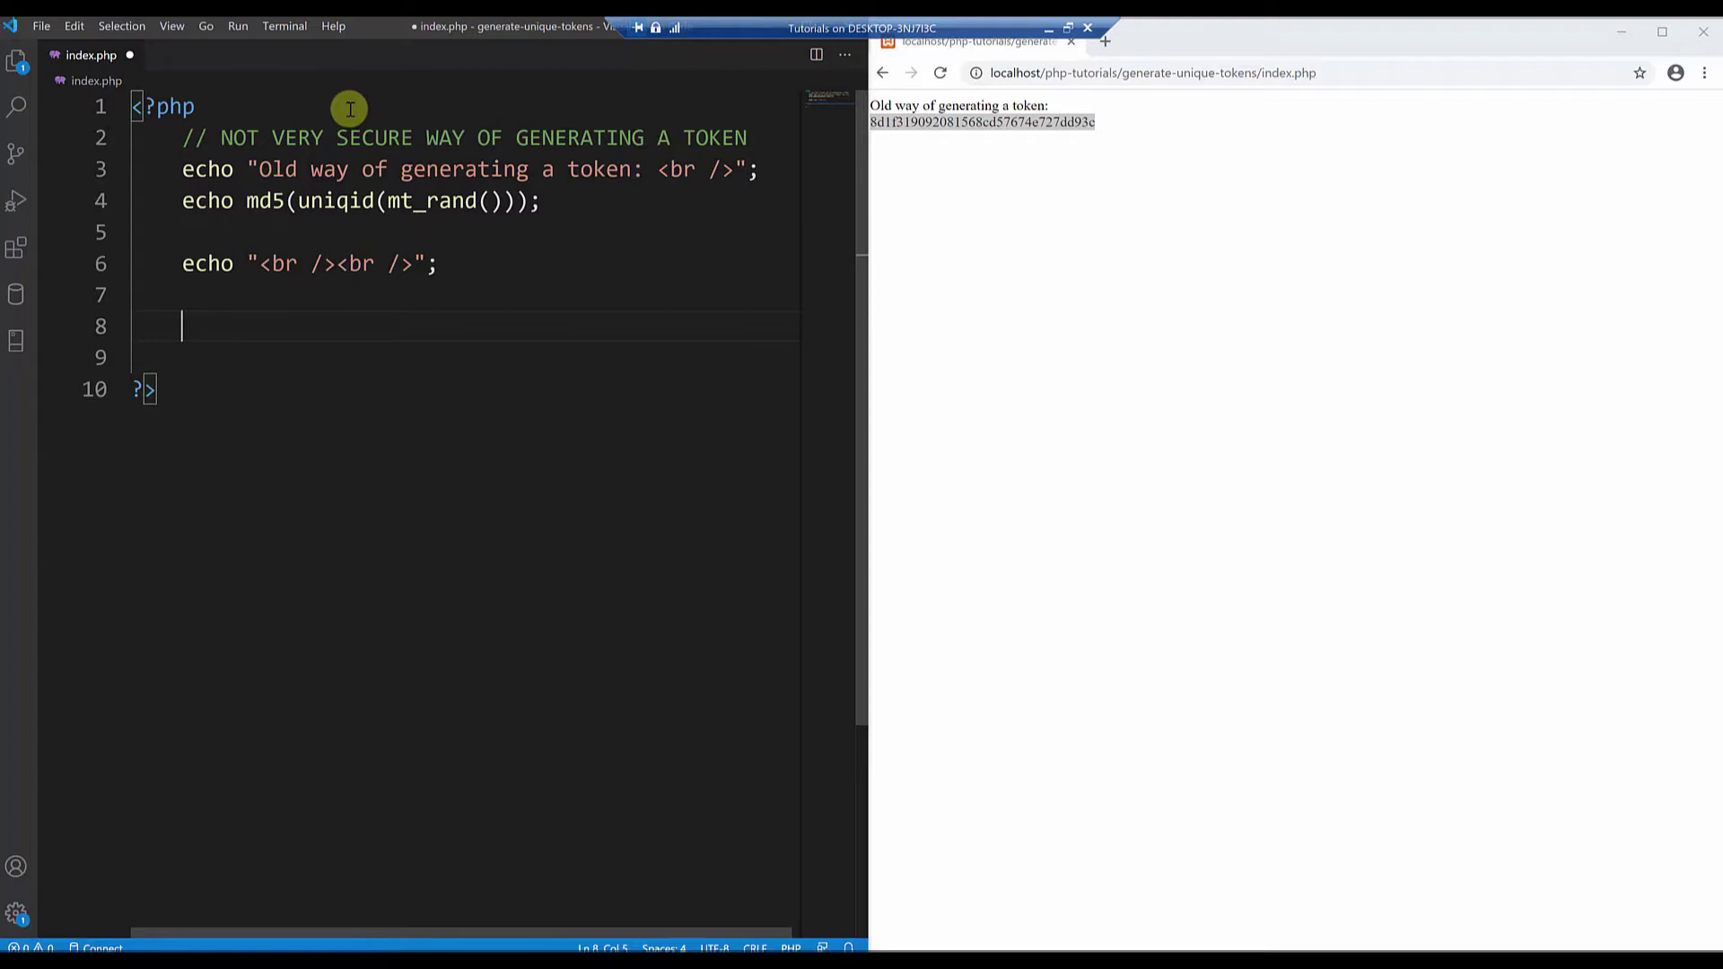
pyautogui.write('//MORE SECURE WAY OF GENERATING A TOKEN')
pyautogui.press('Return')
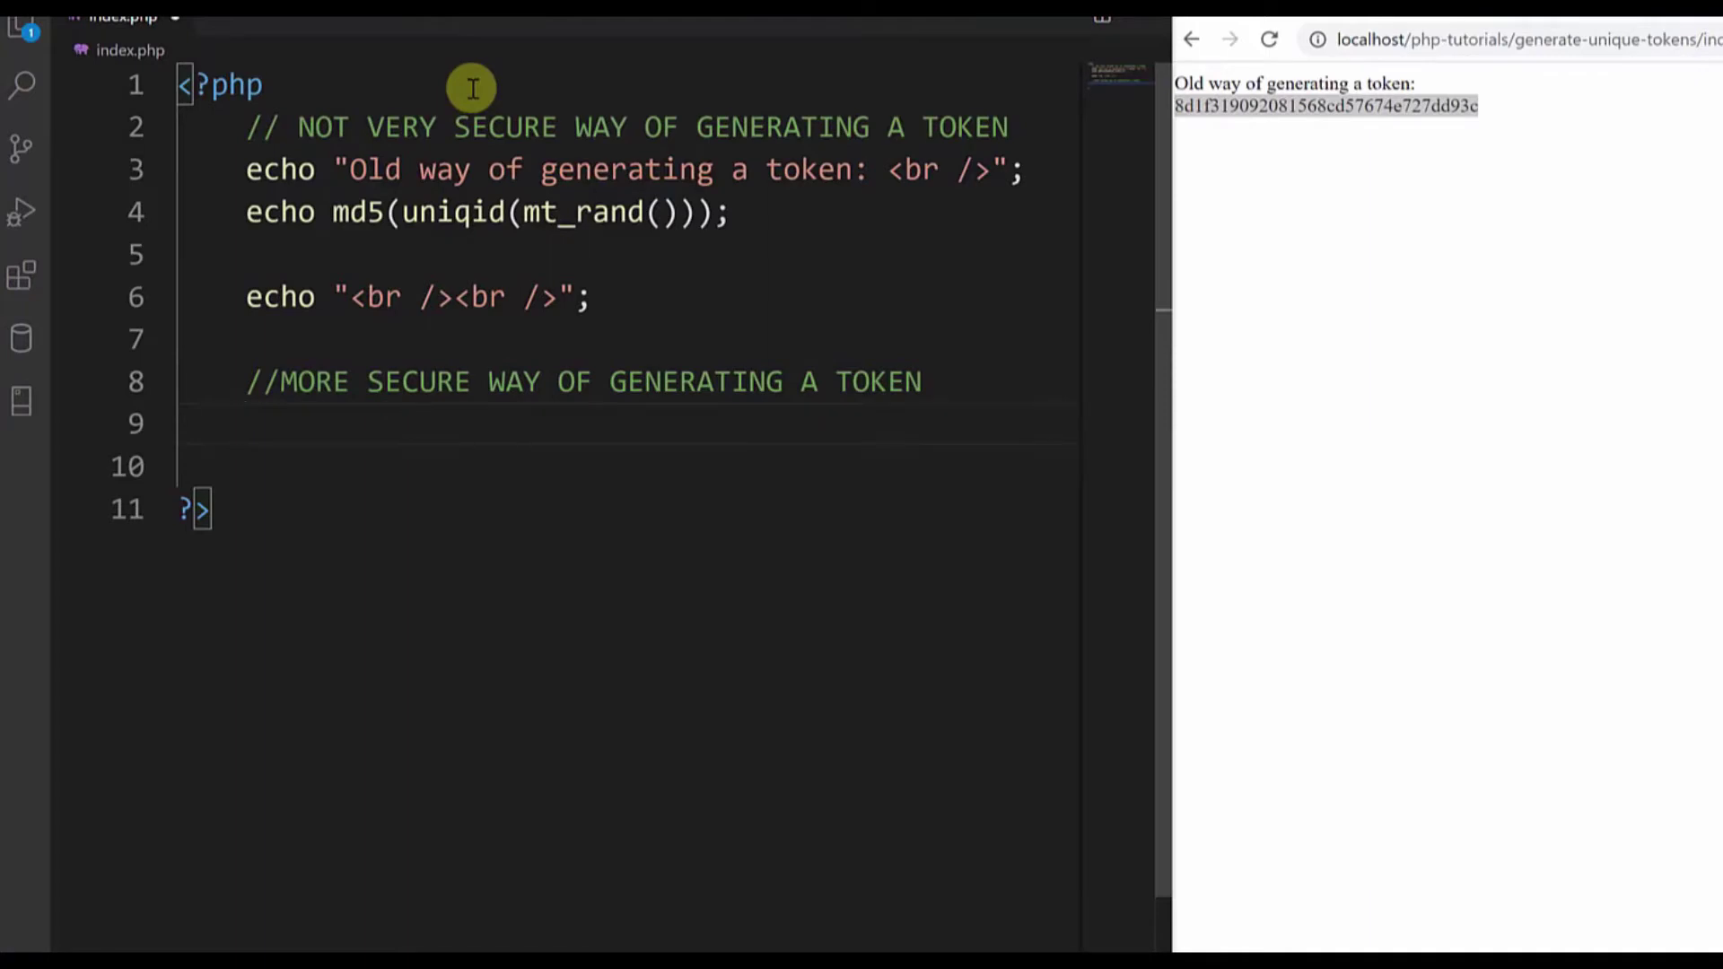
pyautogui.write('random')
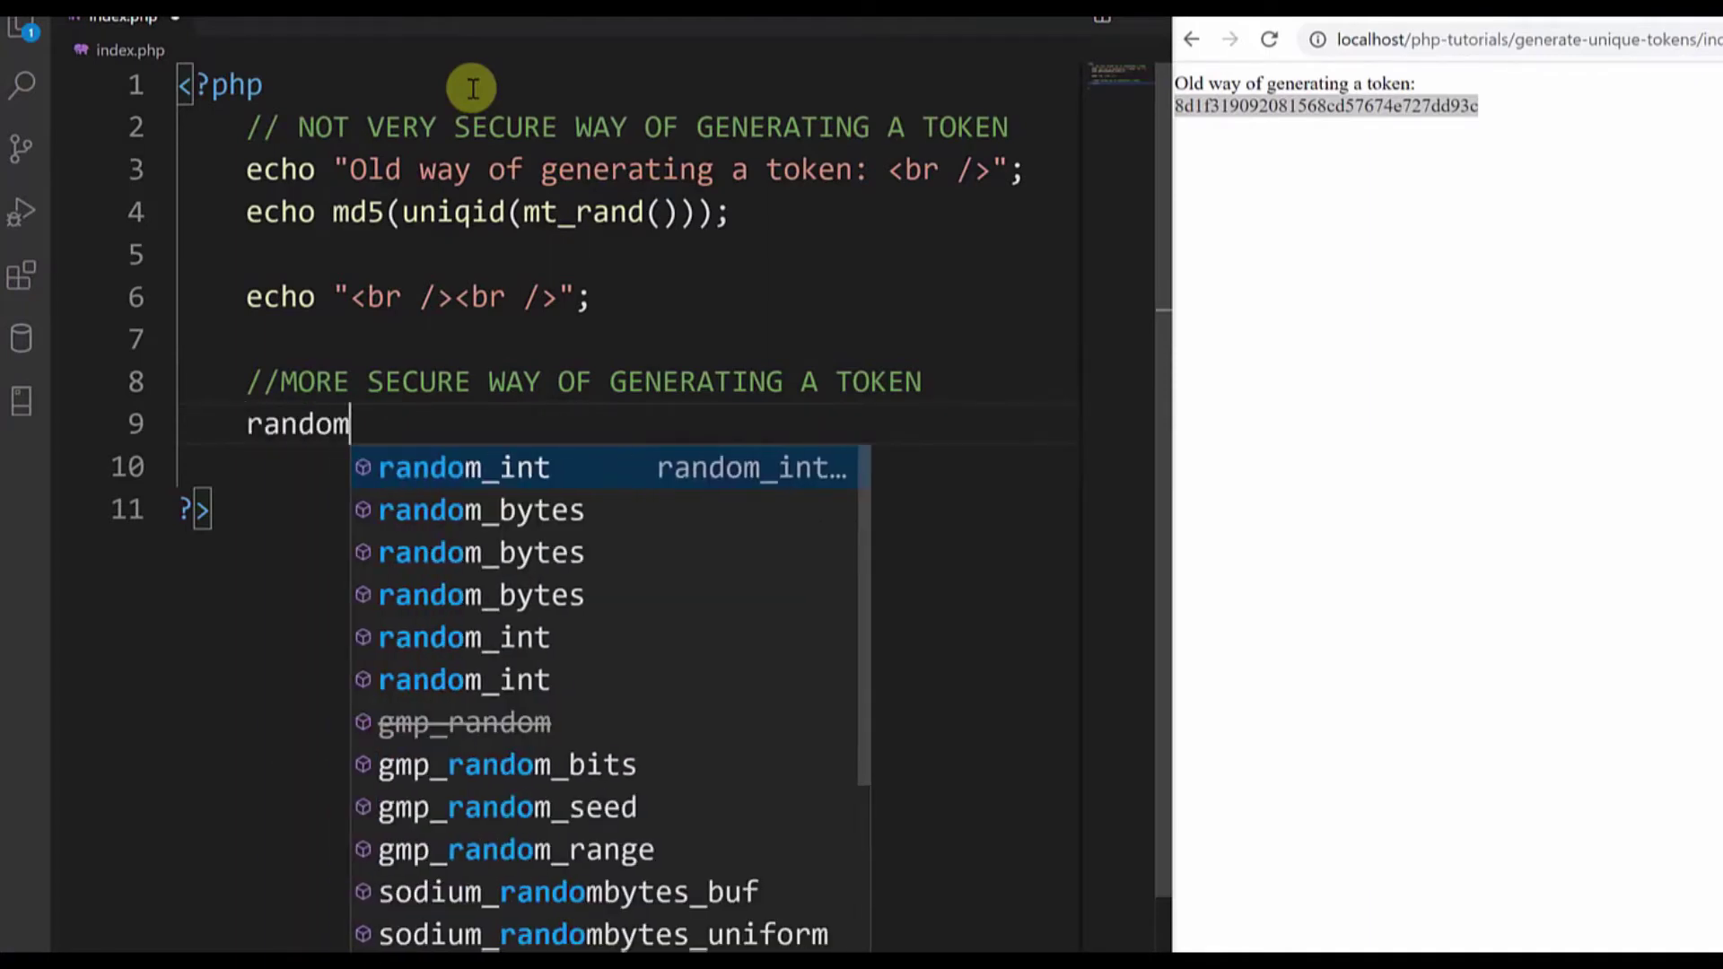
pyautogui.write('_bytes(')
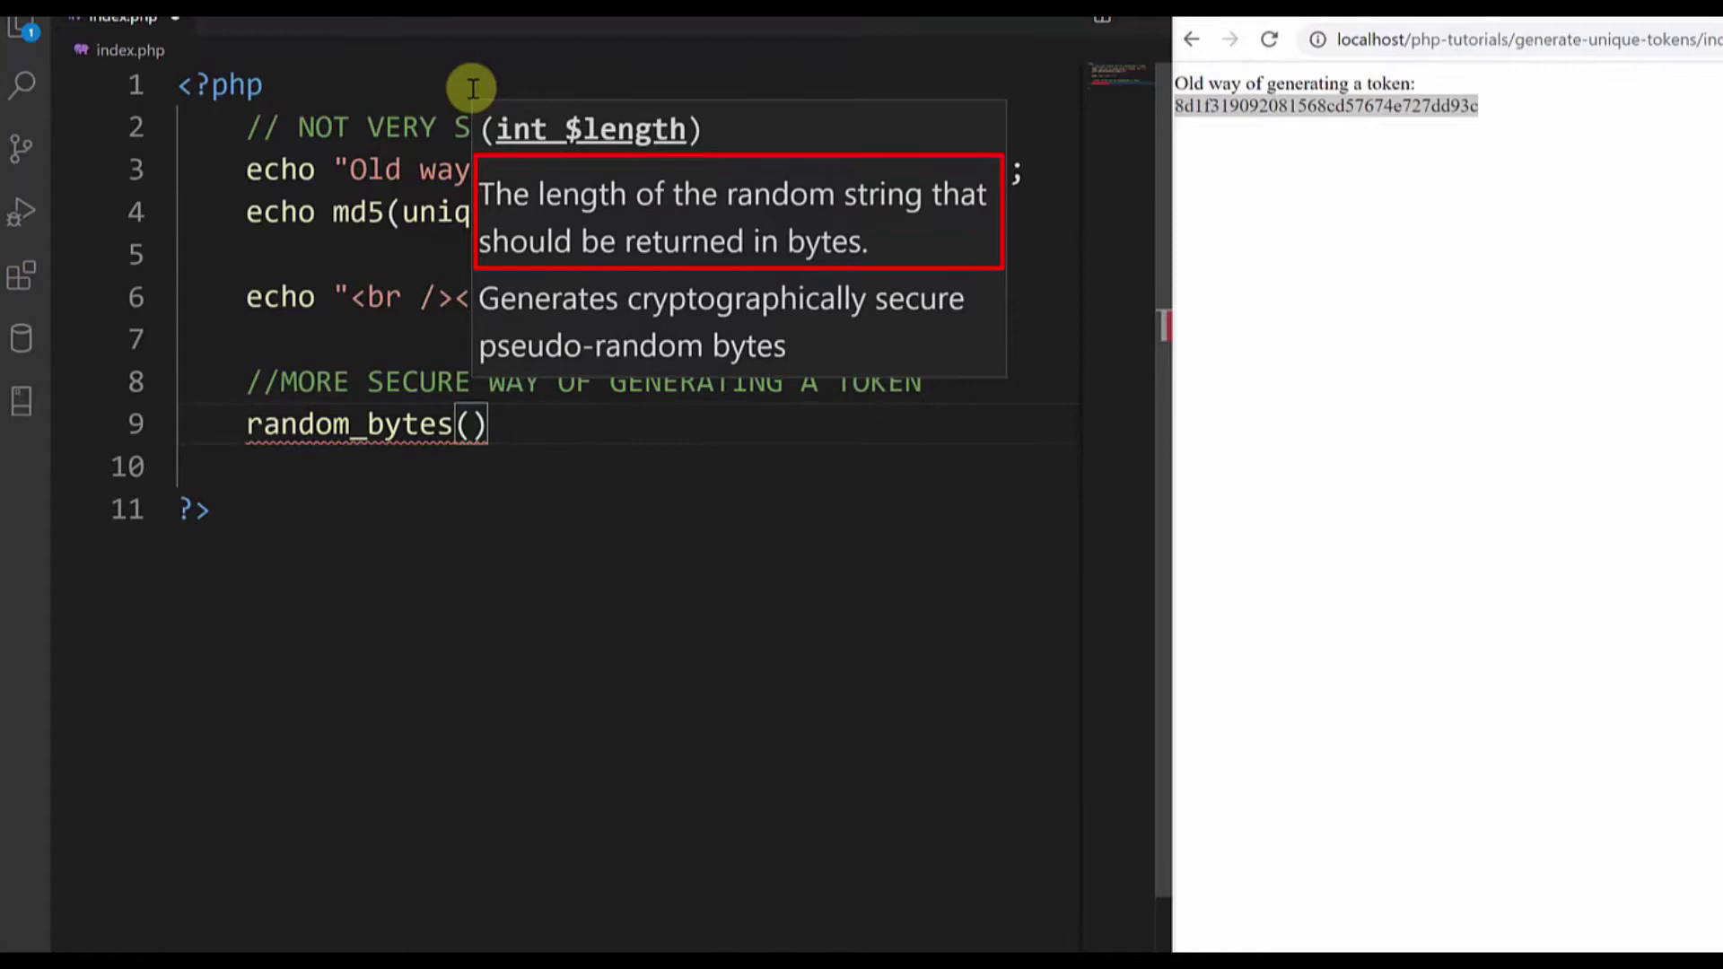
pyautogui.write('16')
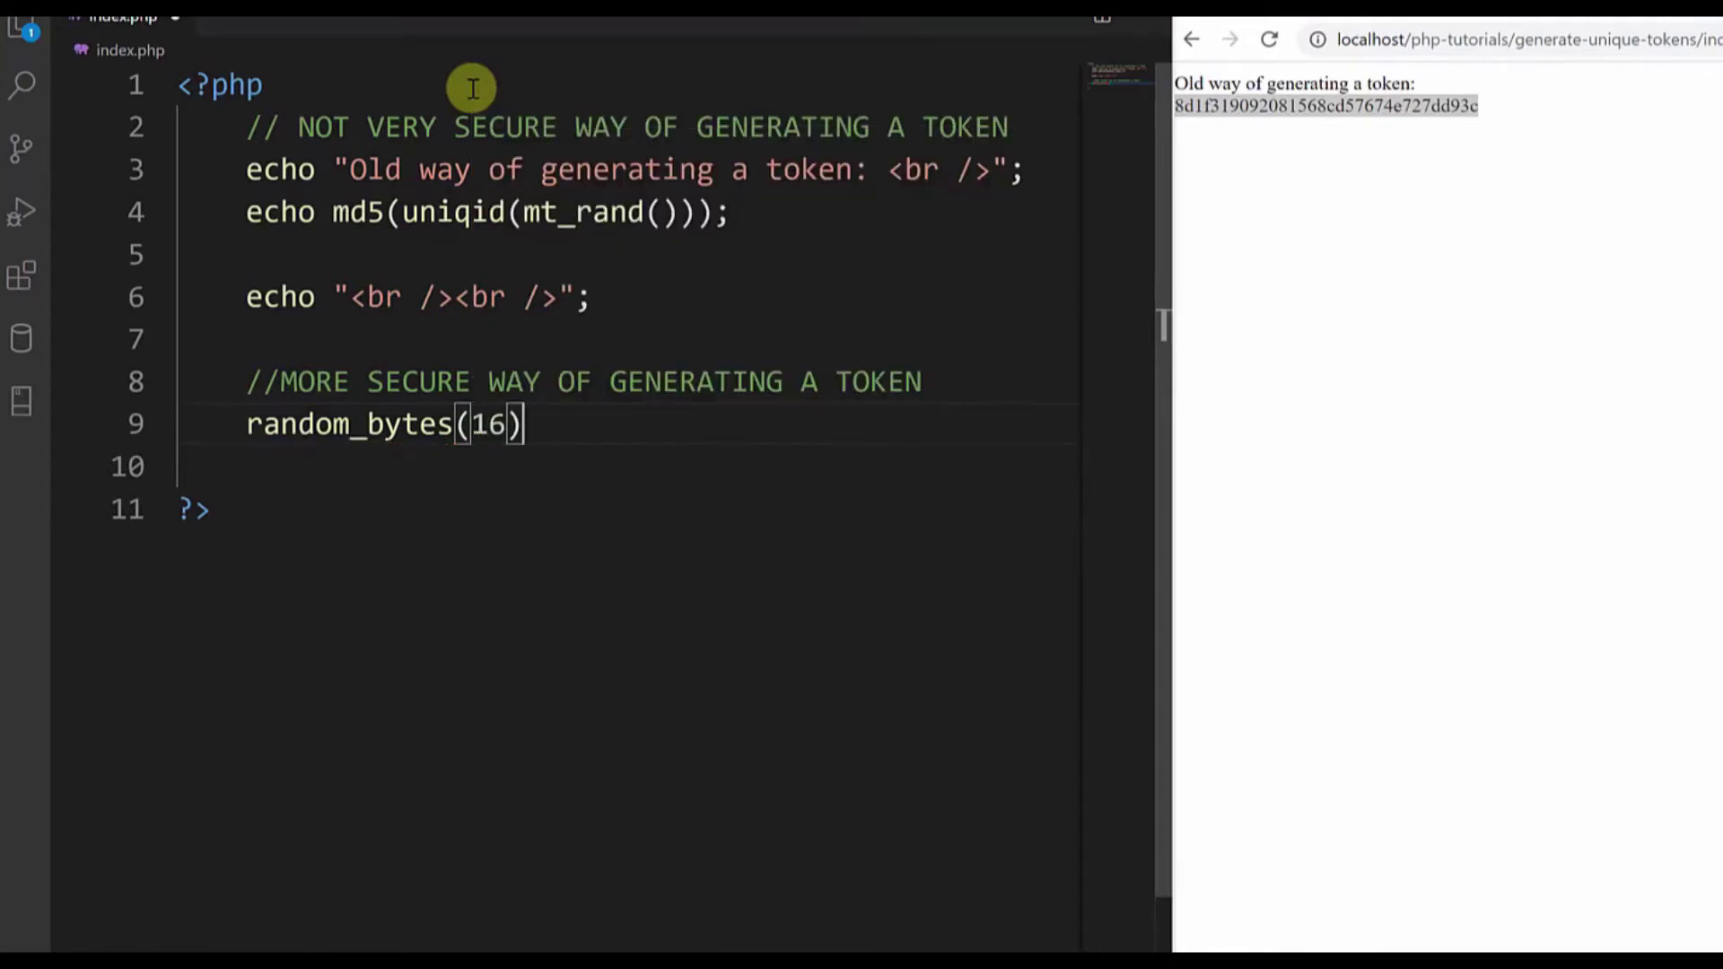
pyautogui.write(');')
# - Write echo random_bytes(16); below the comment and save
pyautogui.press('Return')
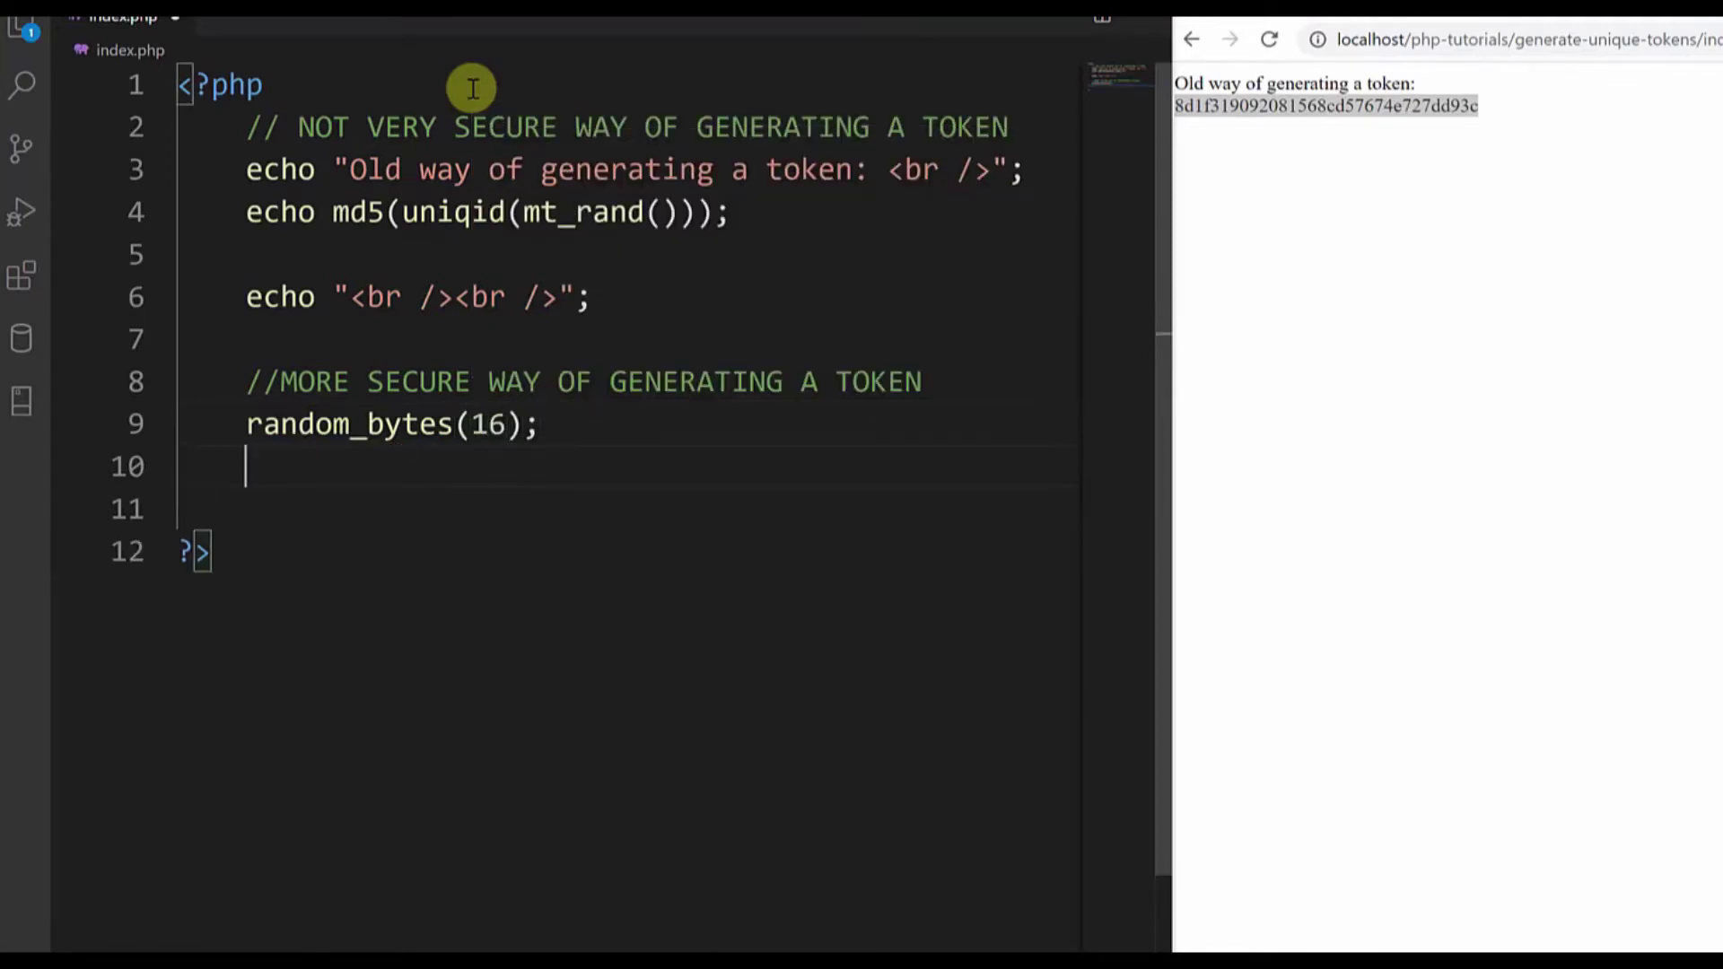
pyautogui.press('Up')
pyautogui.write('echo')
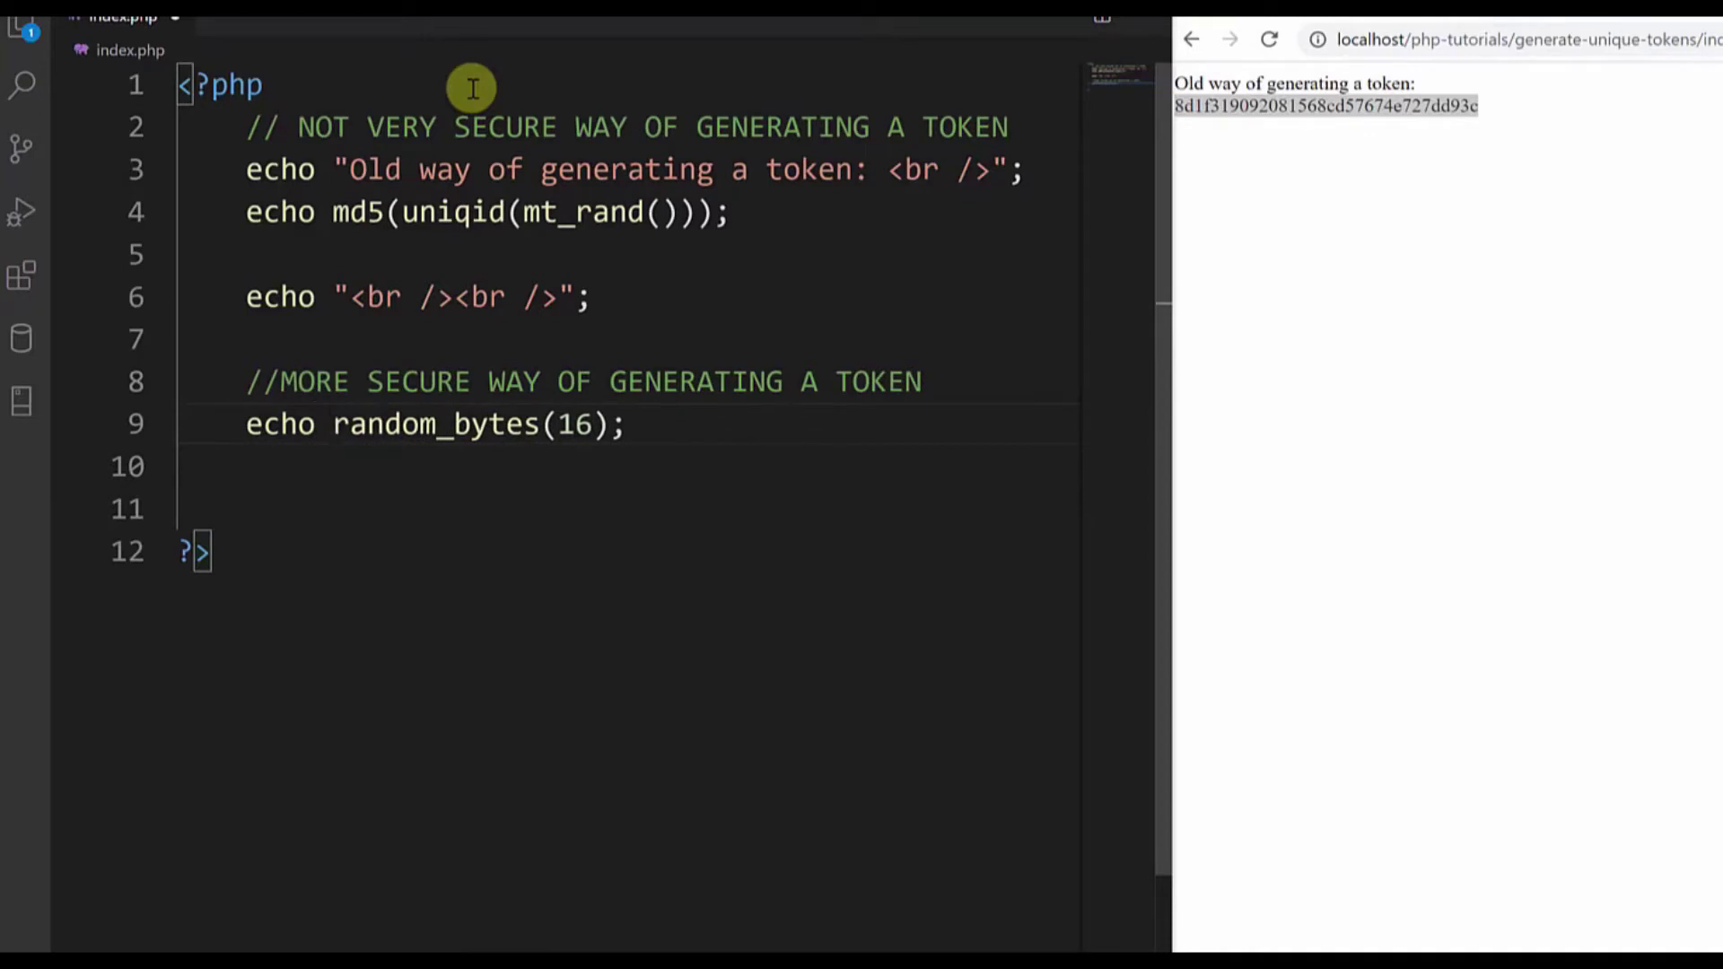
pyautogui.hotkey('ctrl', 's')
# - Copy line 3's heading echo below the comment, reword it to 'NEW and more secure', and save
pyautogui.moveTo(245, 170); pyautogui.dragTo(1023, 171)
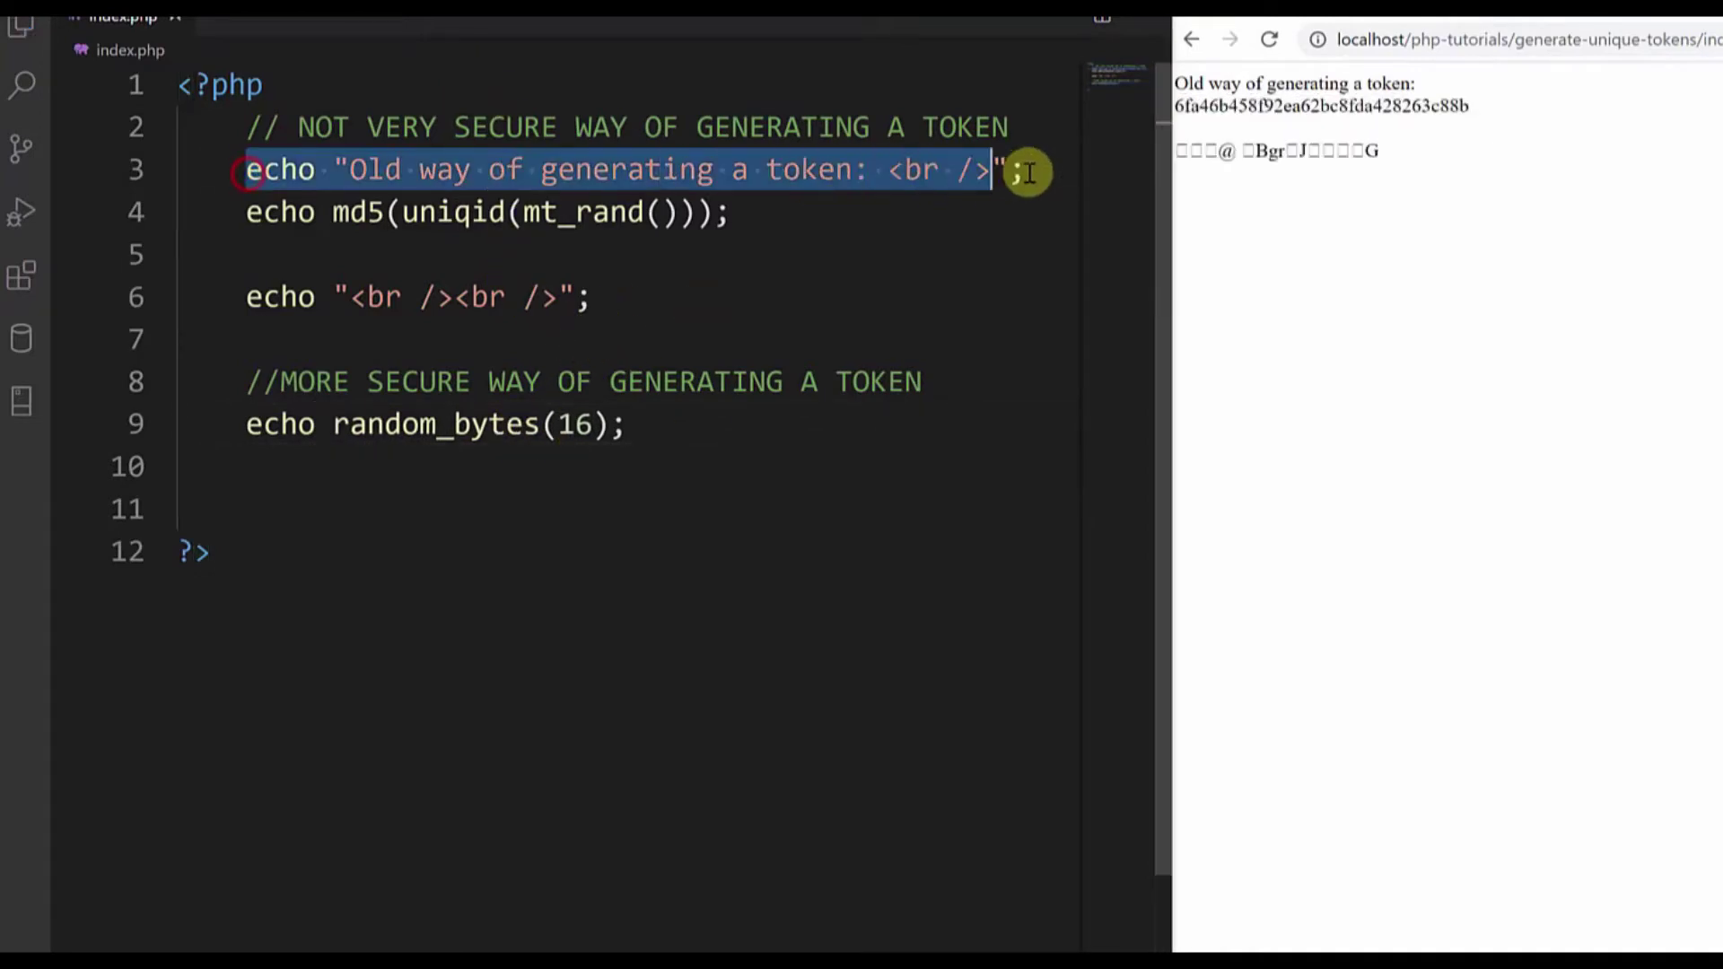
pyautogui.click(971, 367)
pyautogui.press('Return')
pyautogui.write('echo "Old way of generating a token: <br />";')
pyautogui.doubleClick(378, 425)
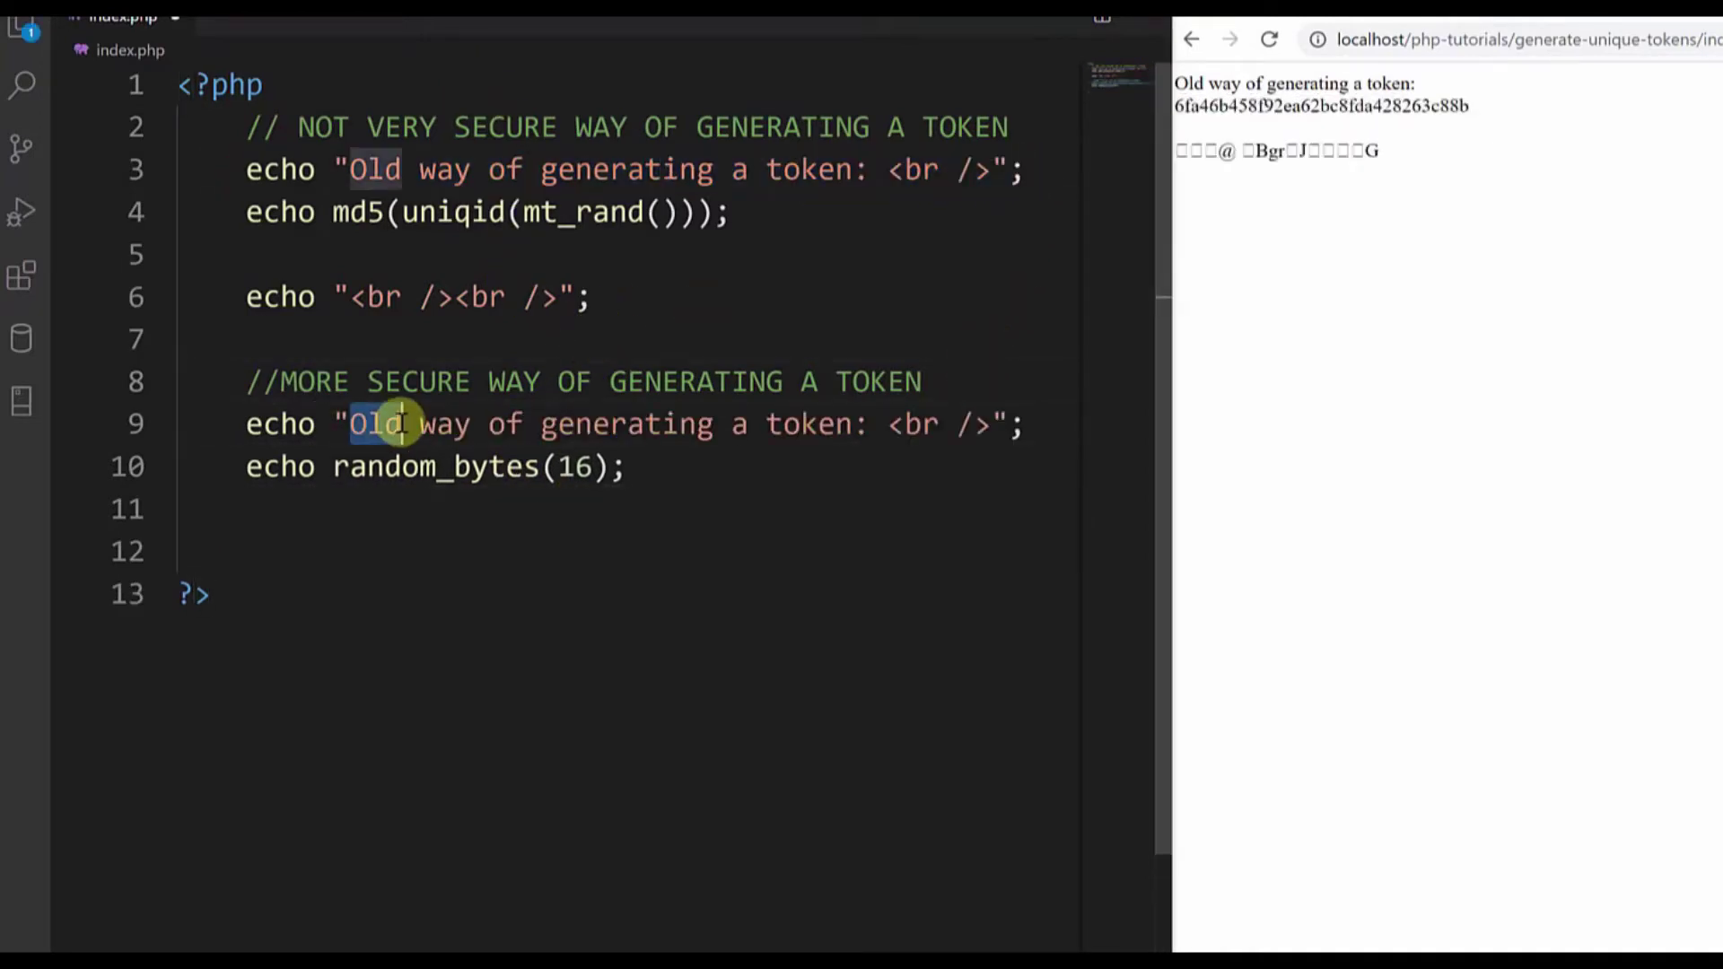
pyautogui.write('NEW a')
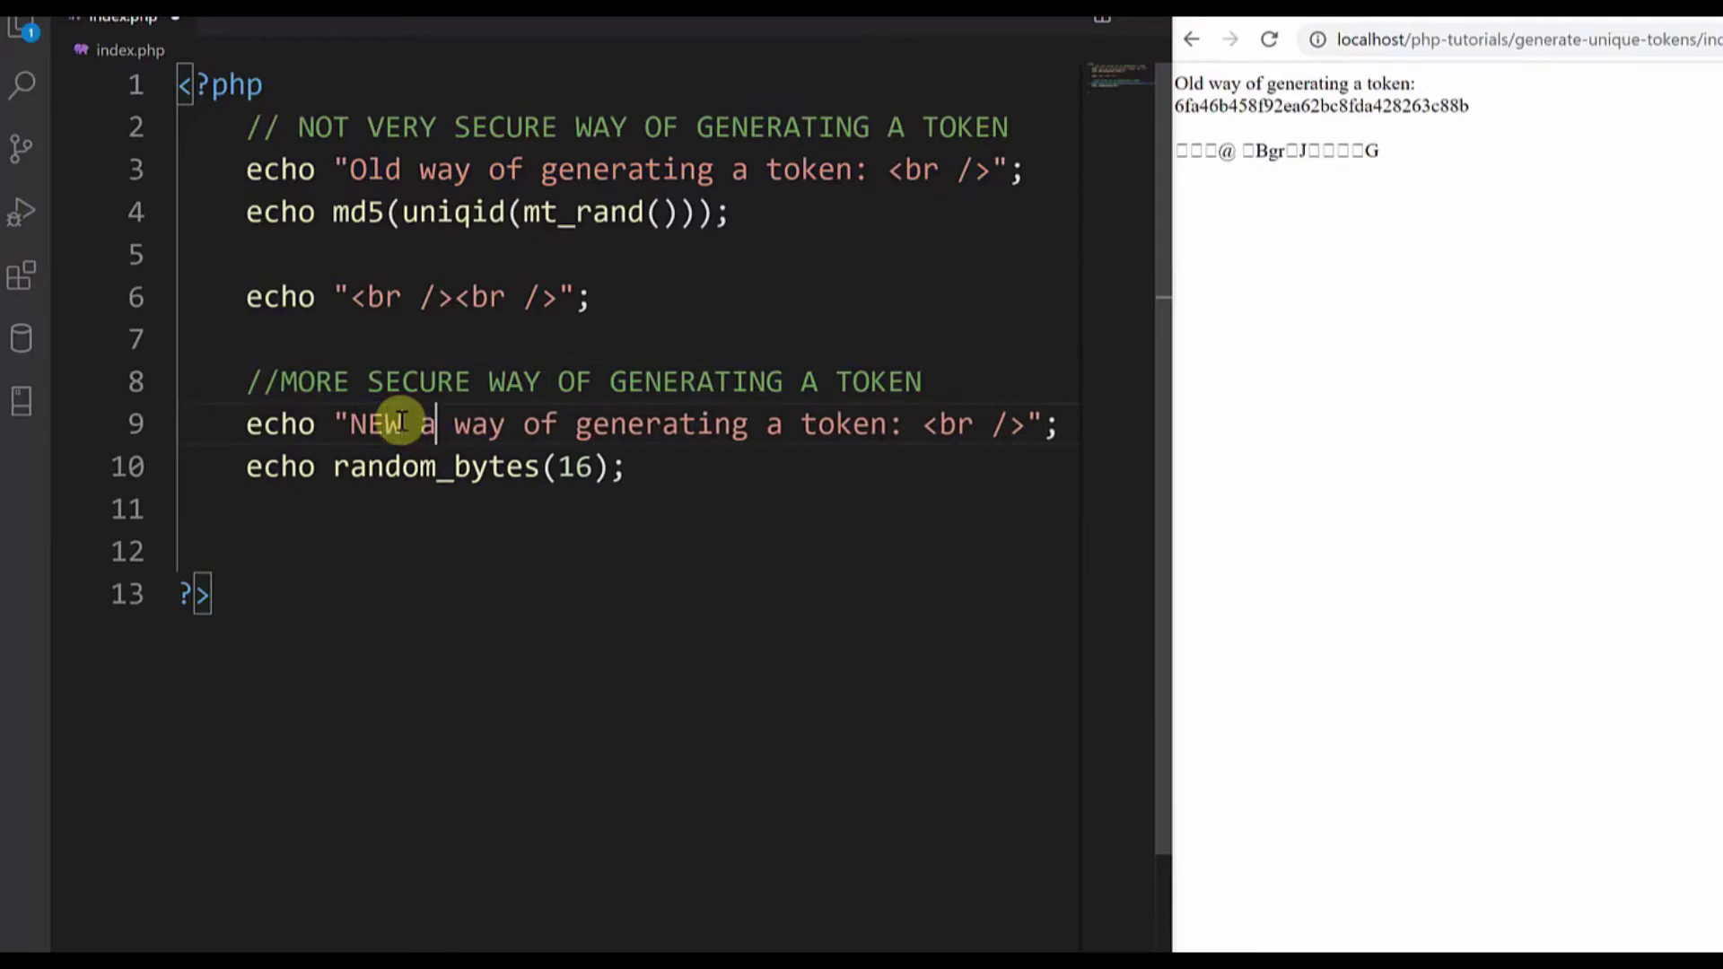
pyautogui.write('nd more secyure')
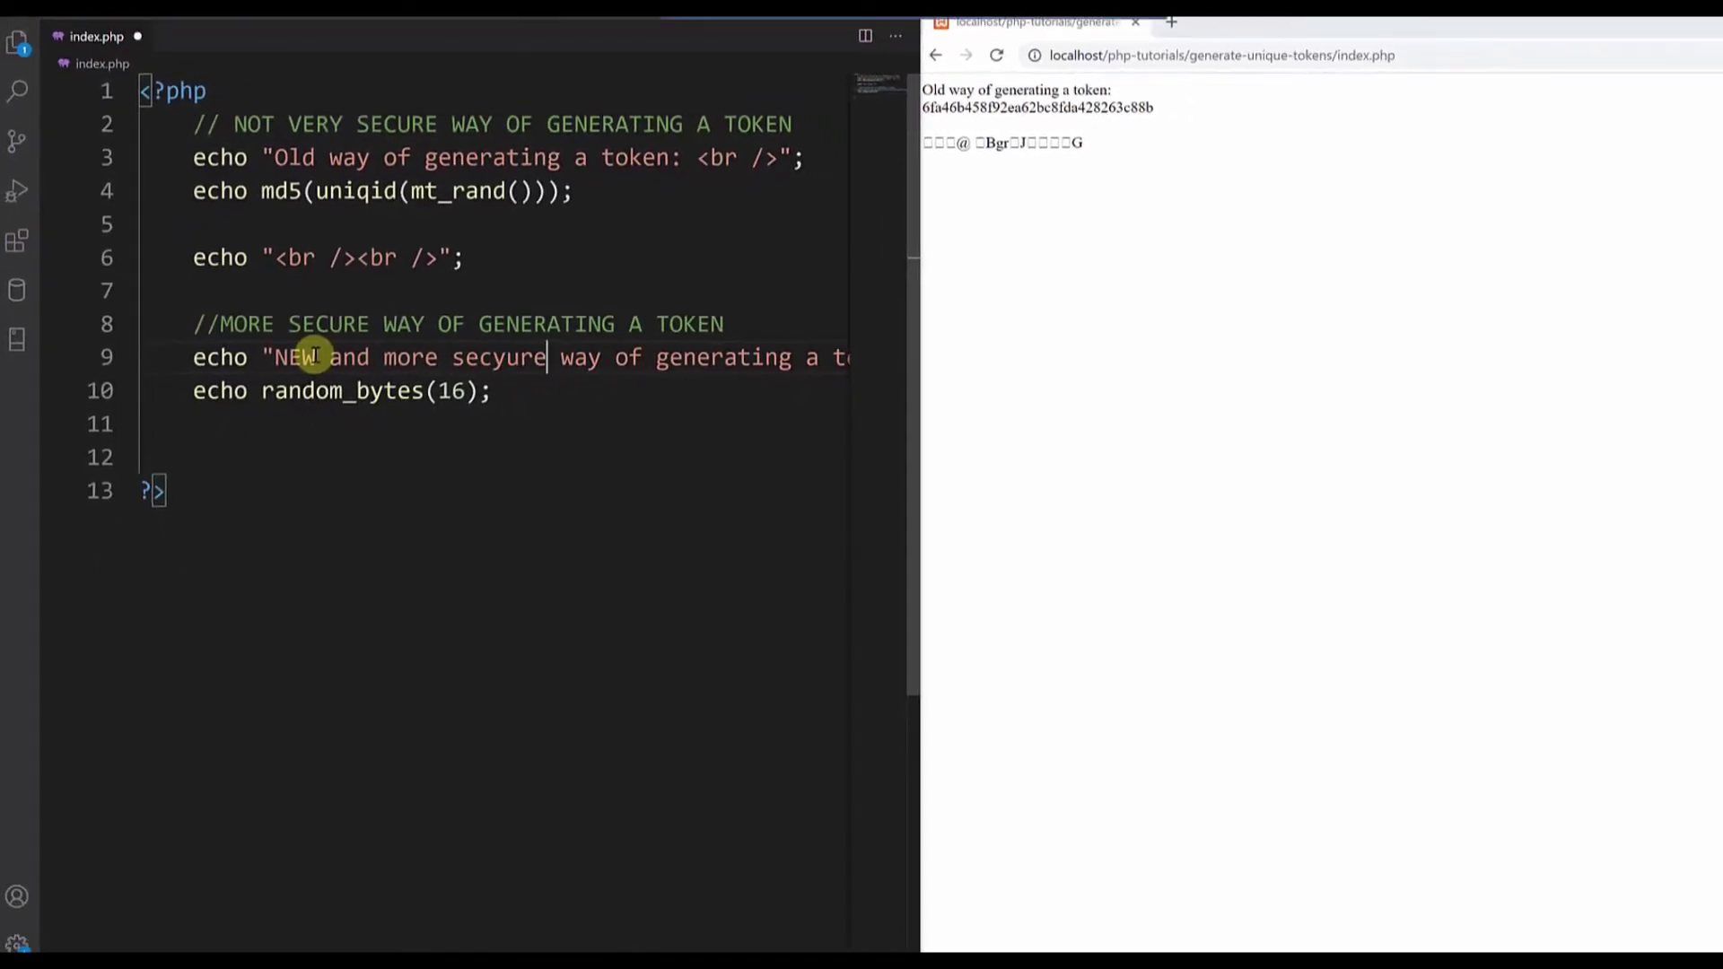
pyautogui.press('BackSpace')
pyautogui.press('BackSpace')
pyautogui.press('BackSpace')
pyautogui.write('ure')
pyautogui.hotkey('ctrl', 's')
# - Reload the localhost page and compare its binary output with the random_bytes(16) statement
pyautogui.click(996, 54)
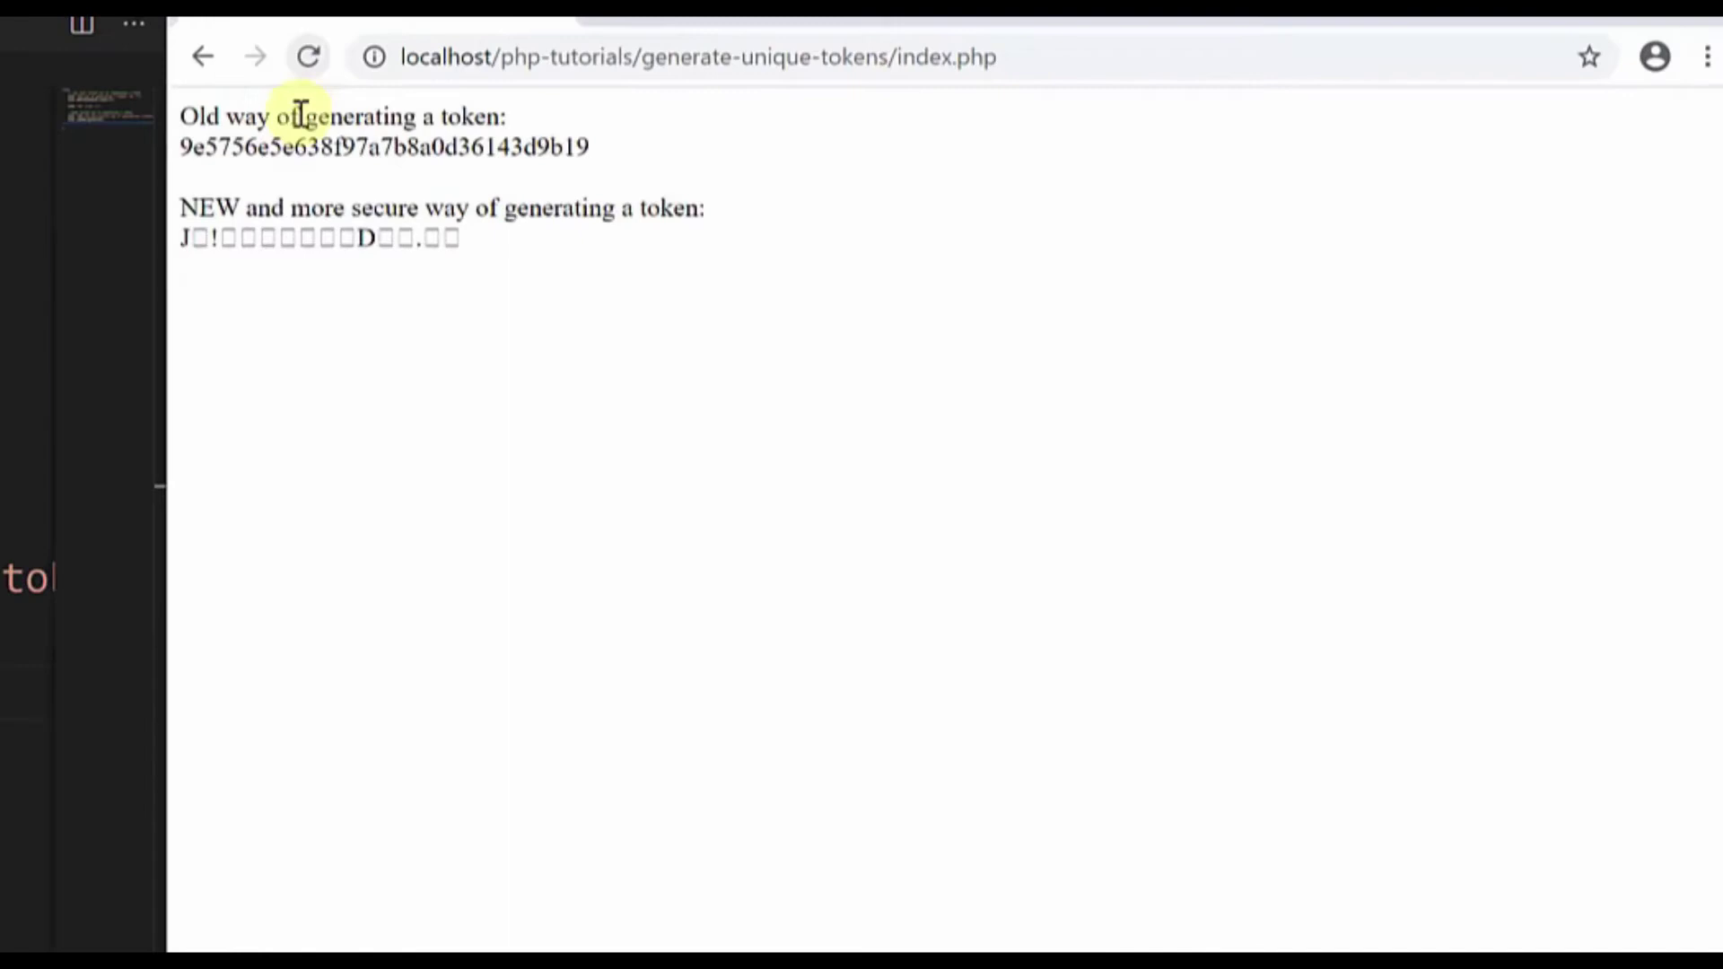
pyautogui.moveTo(354, 254); pyautogui.dragTo(58, 323)
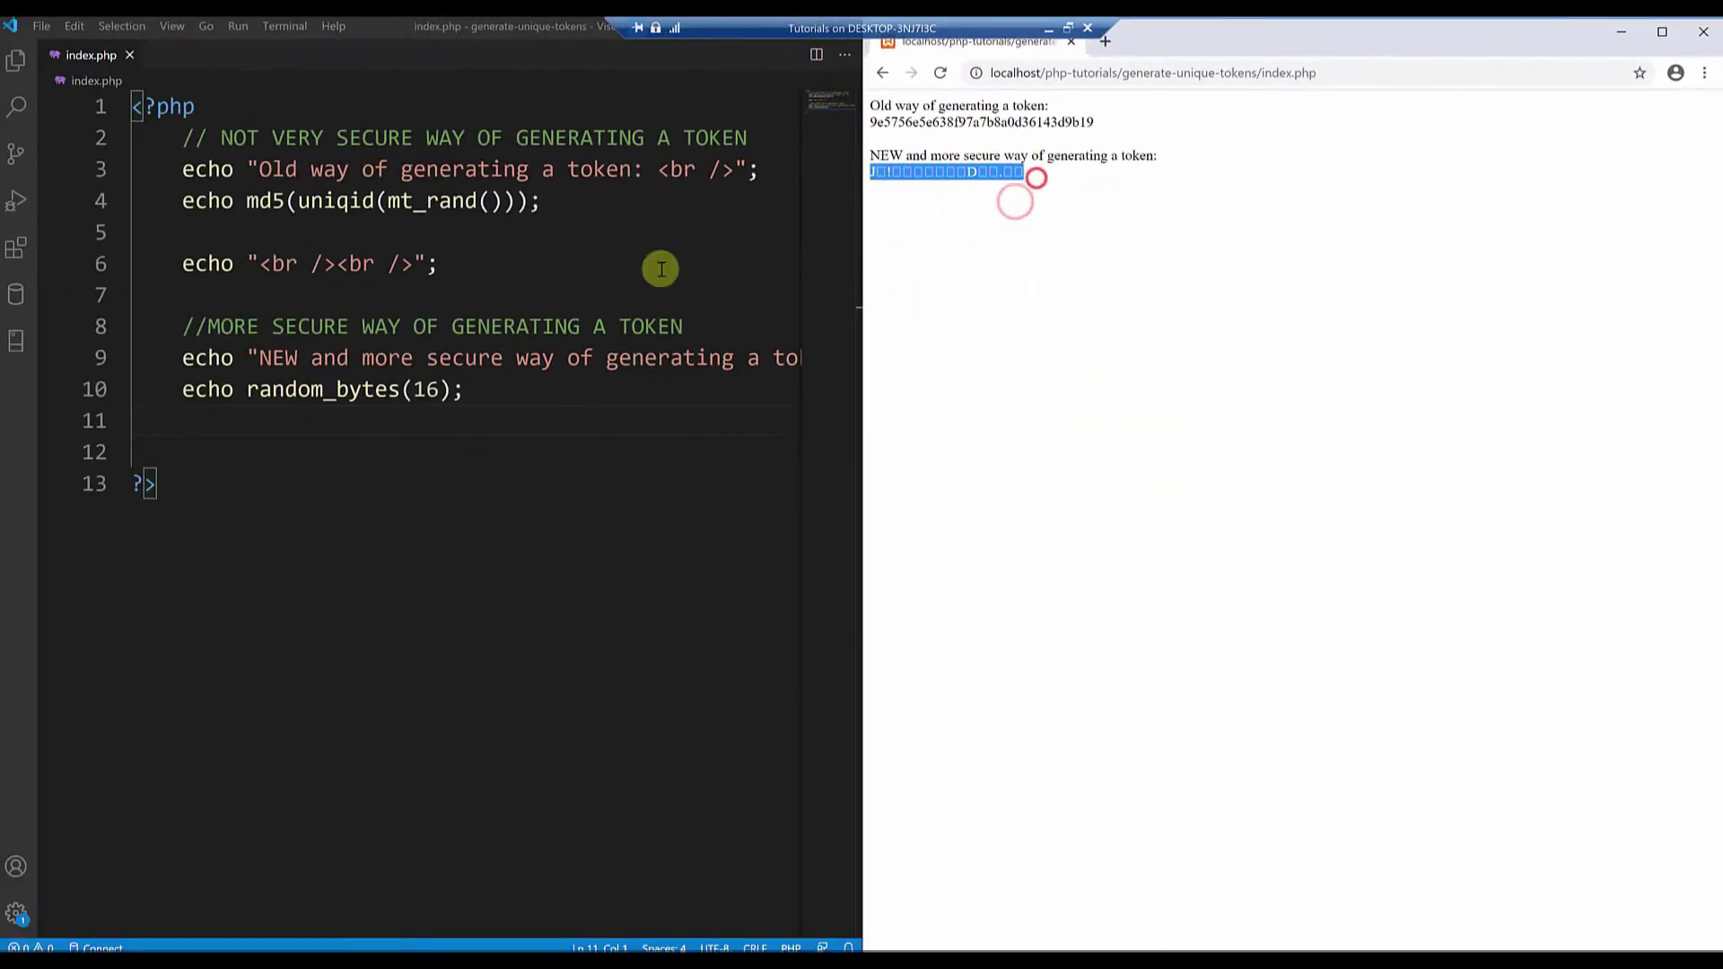
pyautogui.moveTo(269, 391); pyautogui.dragTo(493, 390)
pyautogui.moveTo(1039, 172); pyautogui.dragTo(898, 189)
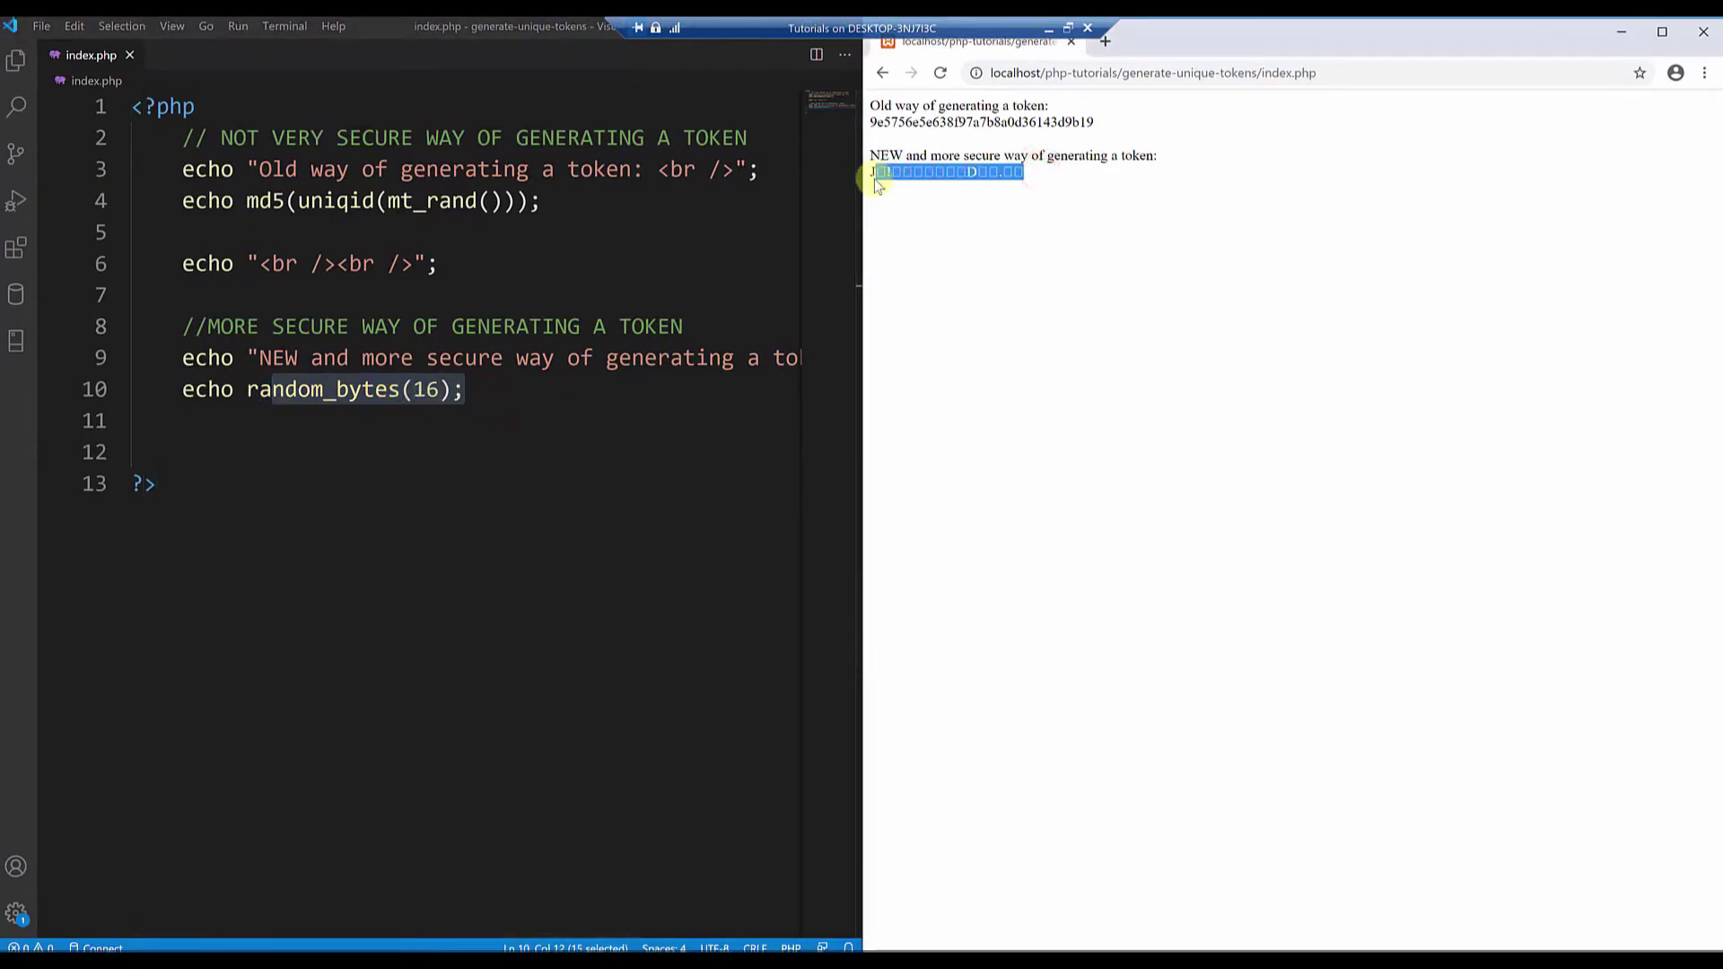
pyautogui.click(463, 413)
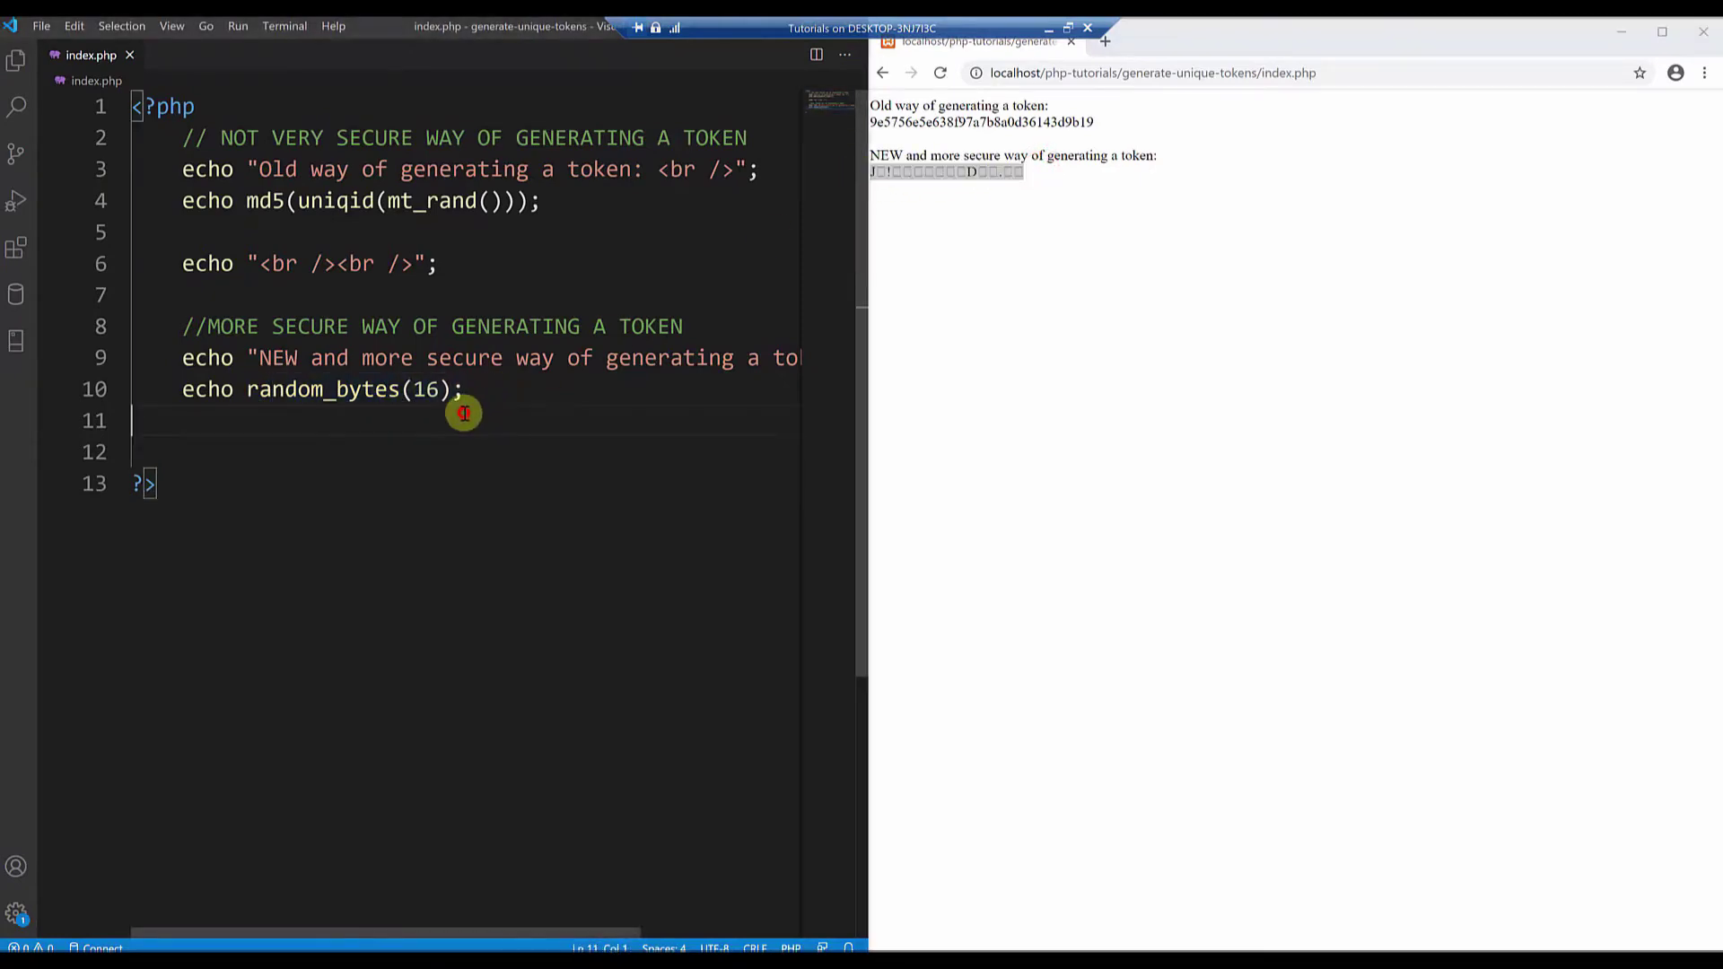
pyautogui.moveTo(246, 389); pyautogui.dragTo(449, 389)
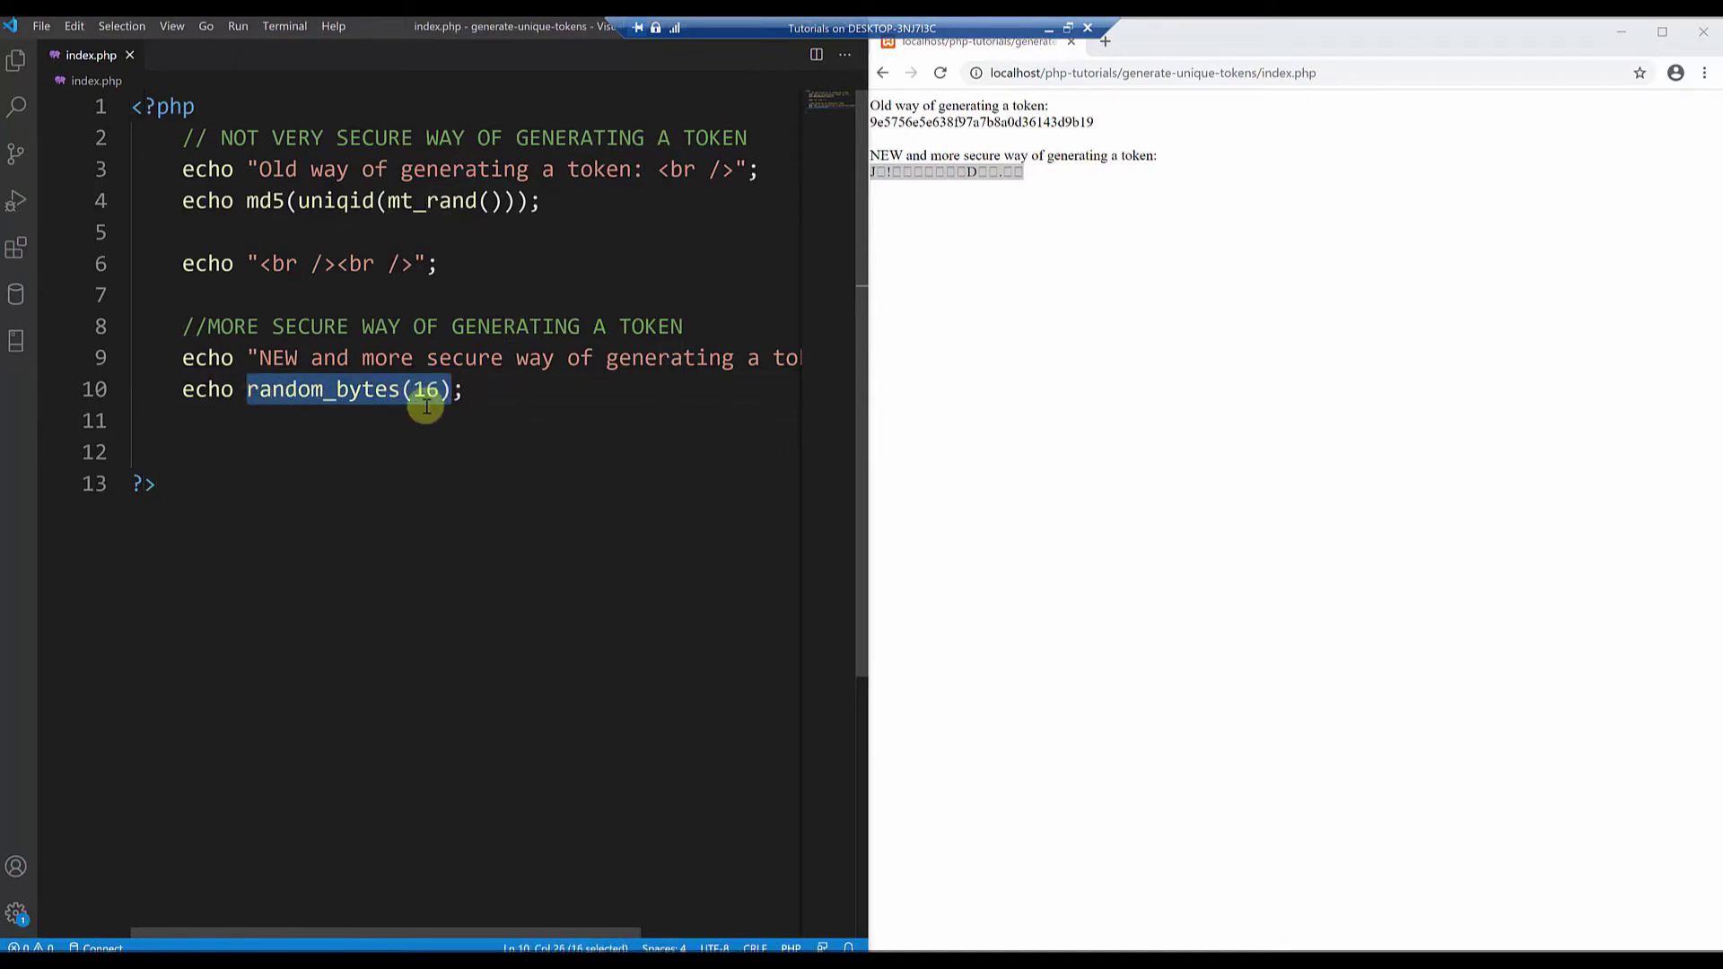
# - Change line 10 to echo bin2hex(random_bytes(16));
pyautogui.click(245, 390)
pyautogui.moveTo(324, 391)
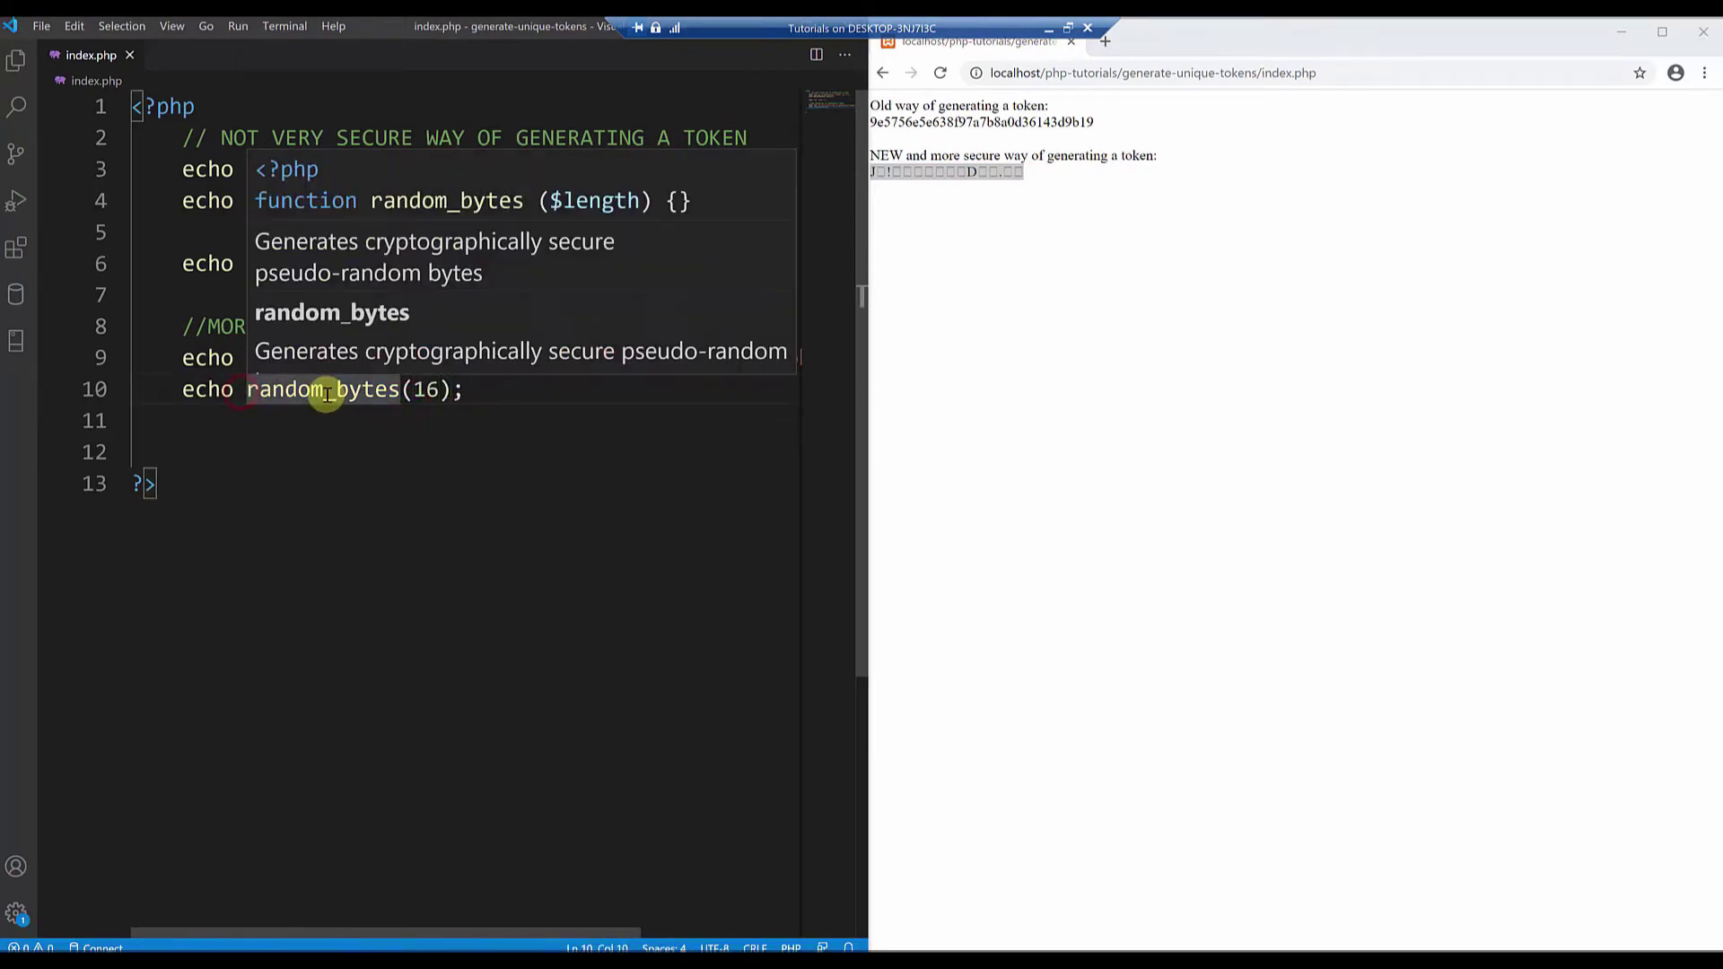
pyautogui.write('bin')
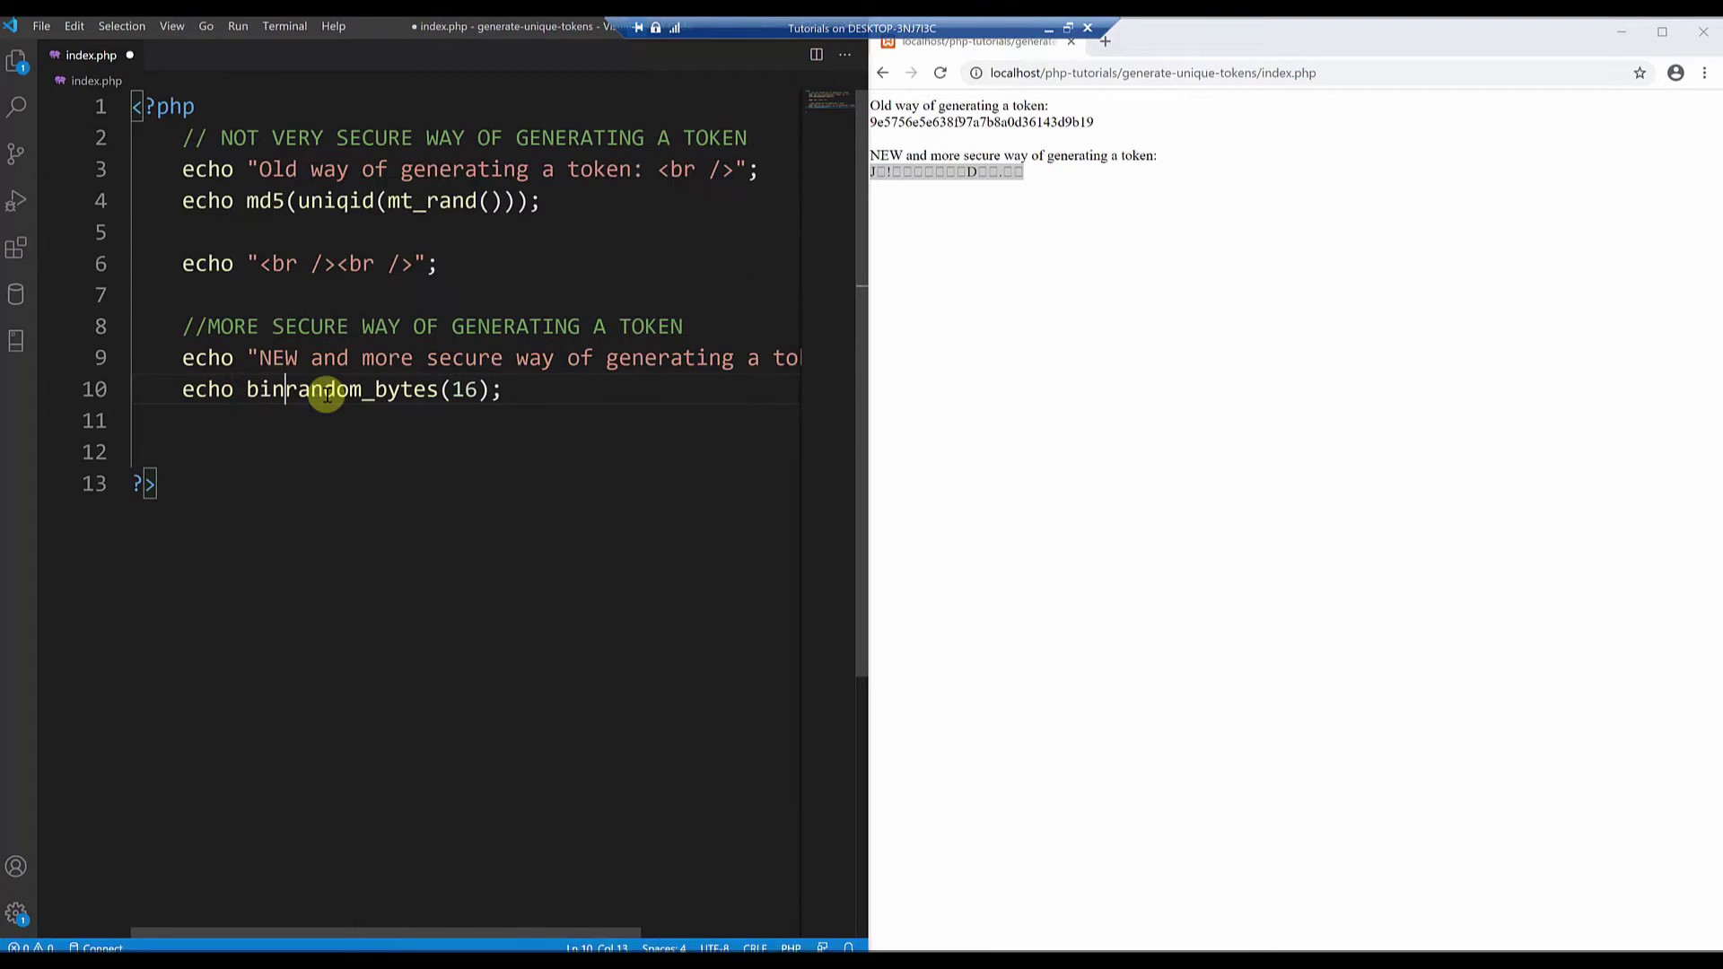
pyautogui.write('2he')
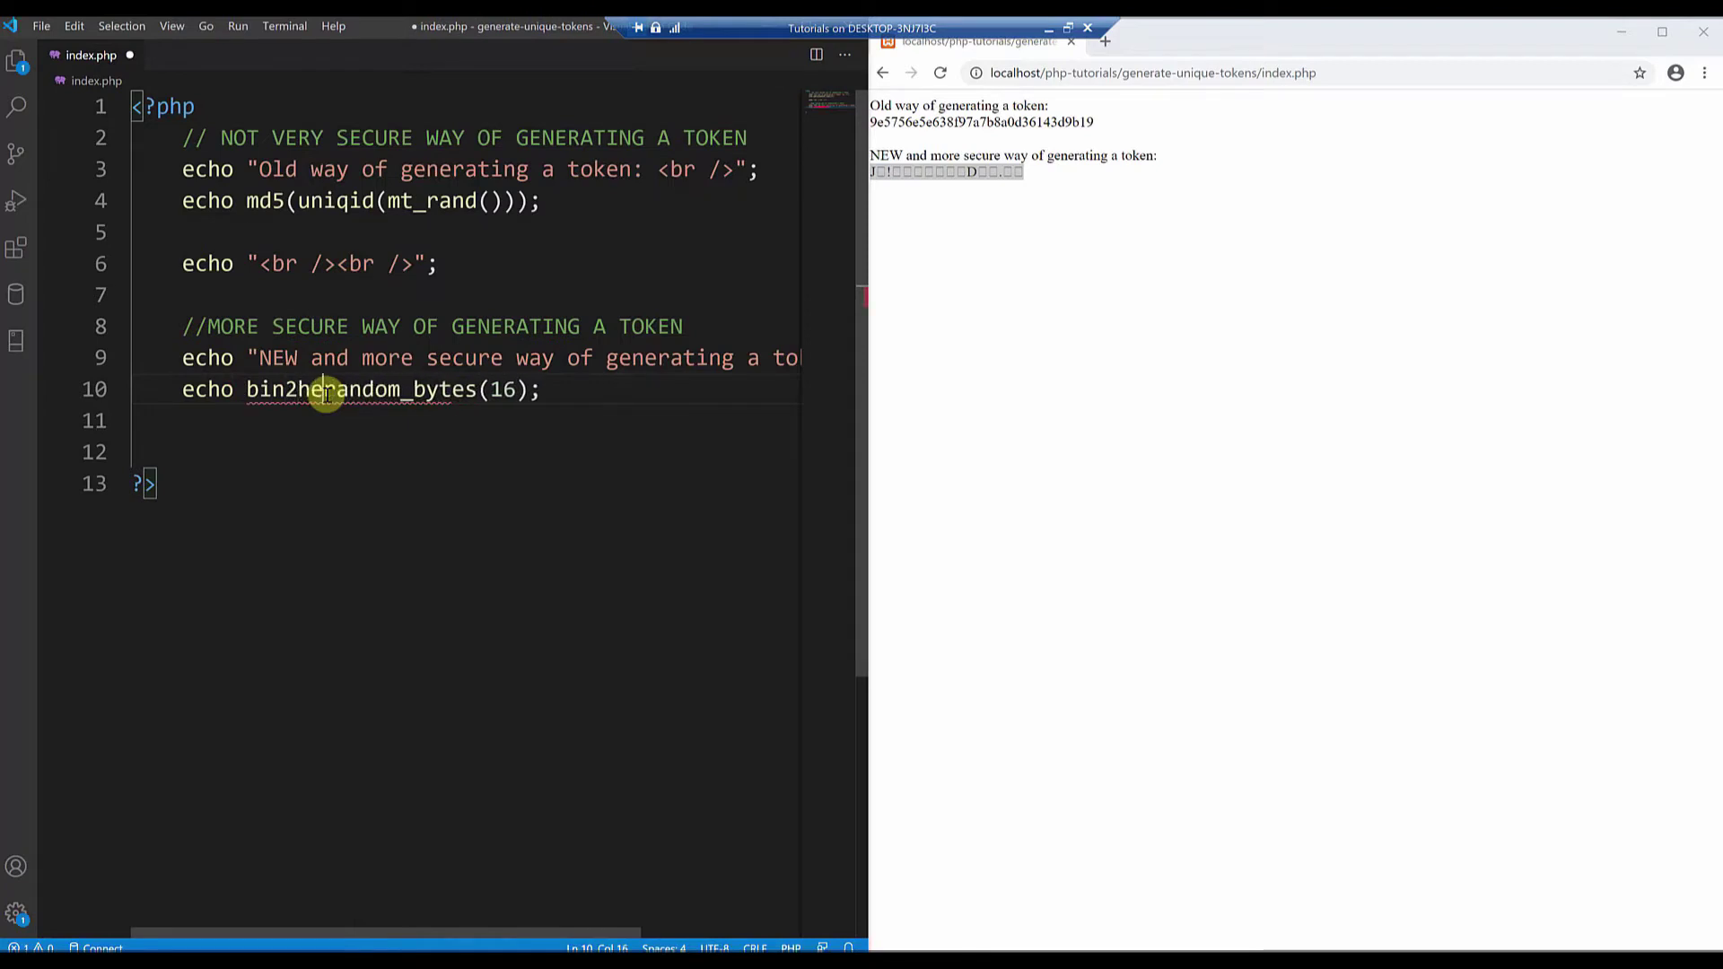
pyautogui.write('x(')
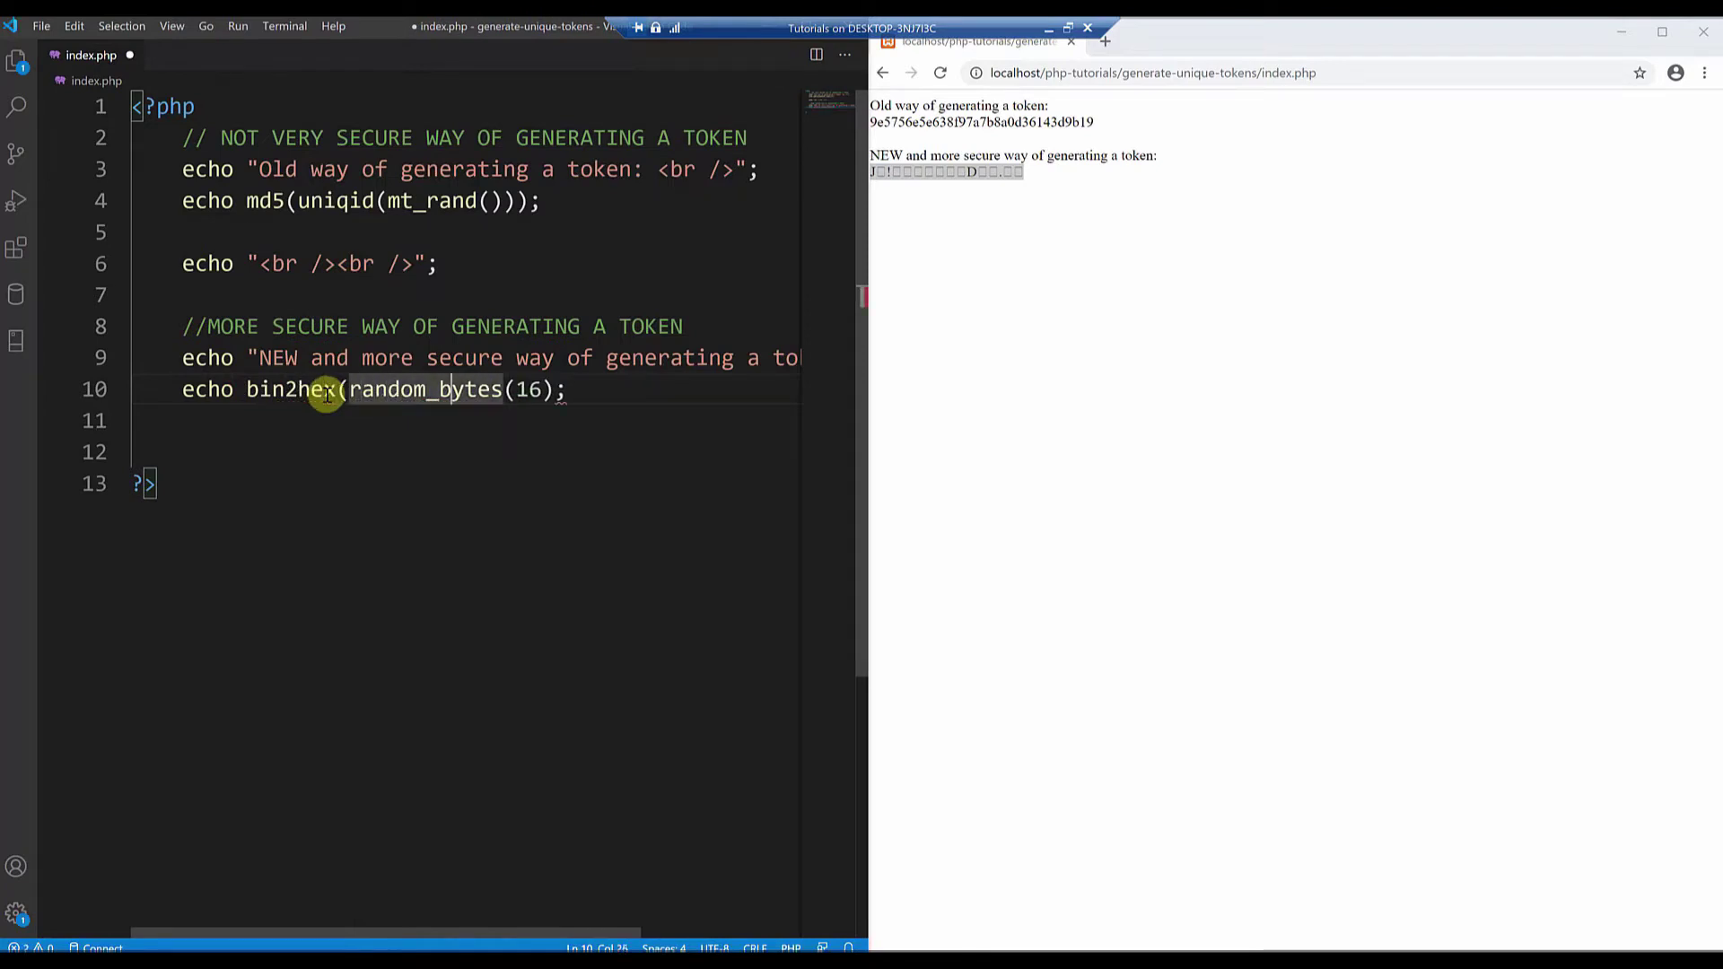
pyautogui.press('Down')
pyautogui.press('Up')
pyautogui.press('End')
pyautogui.press('Left')
pyautogui.write(')')
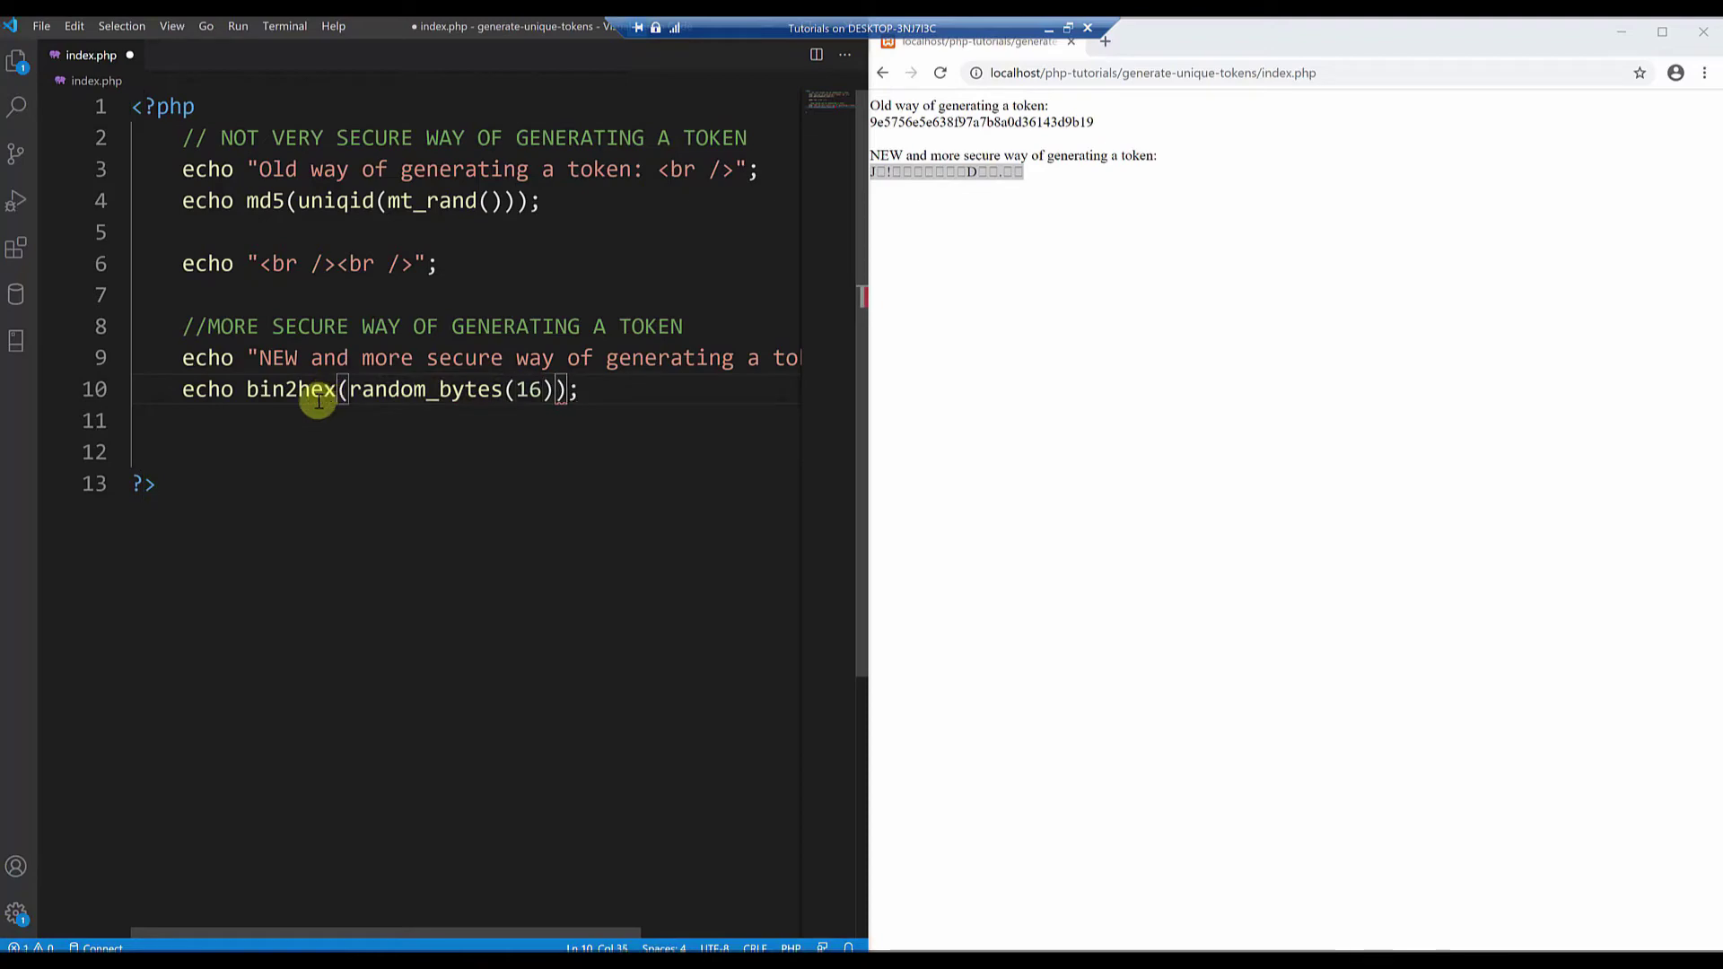
pyautogui.moveTo(350, 391); pyautogui.dragTo(554, 390)
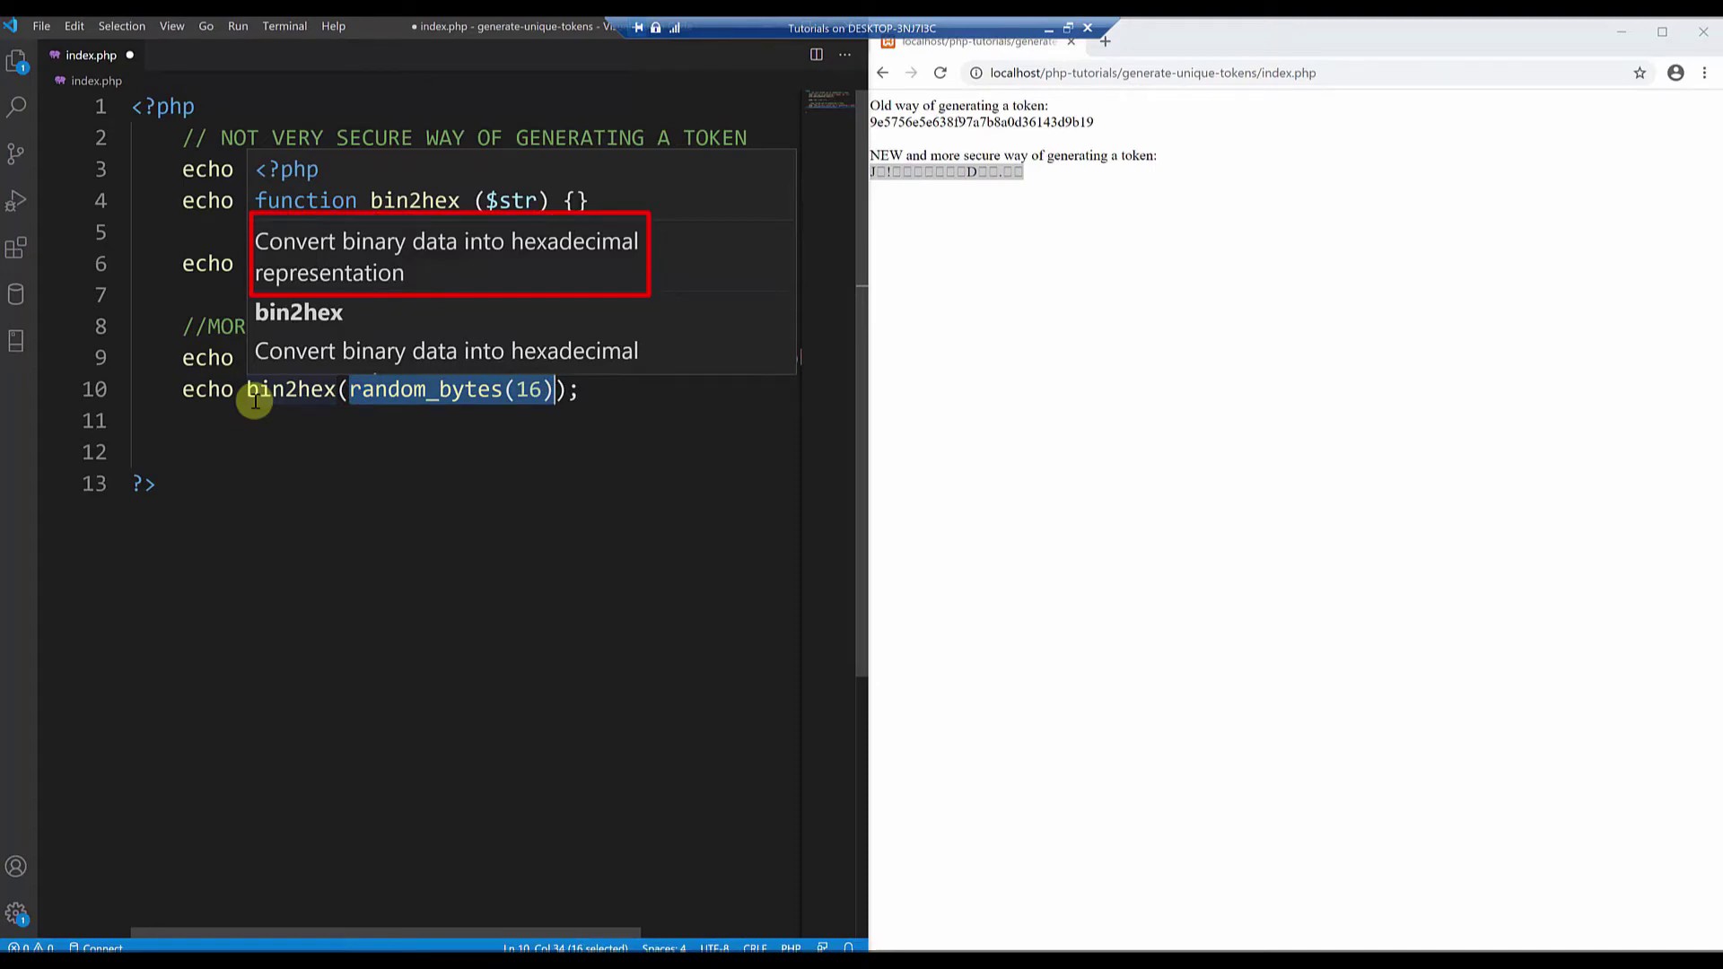
pyautogui.click(539, 304)
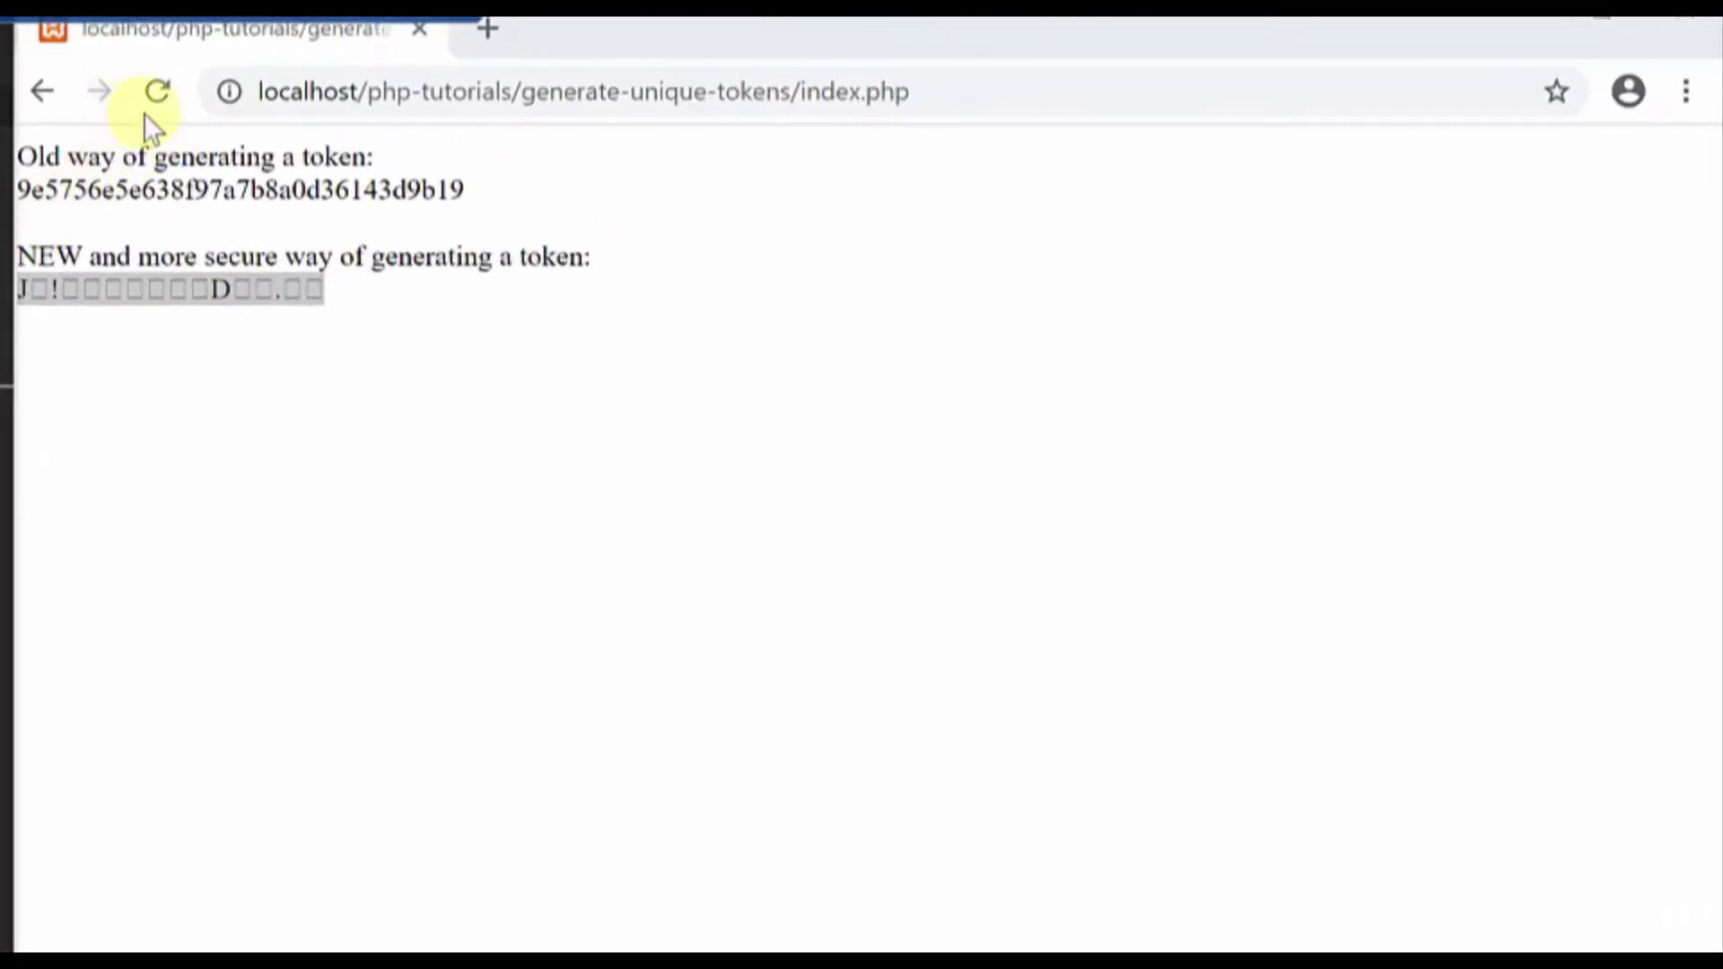
# - Reload the page, select the 32-character hex token, and highlight random_bytes' 16 argument
pyautogui.click(157, 92)
pyautogui.moveTo(457, 289); pyautogui.dragTo(31, 302)
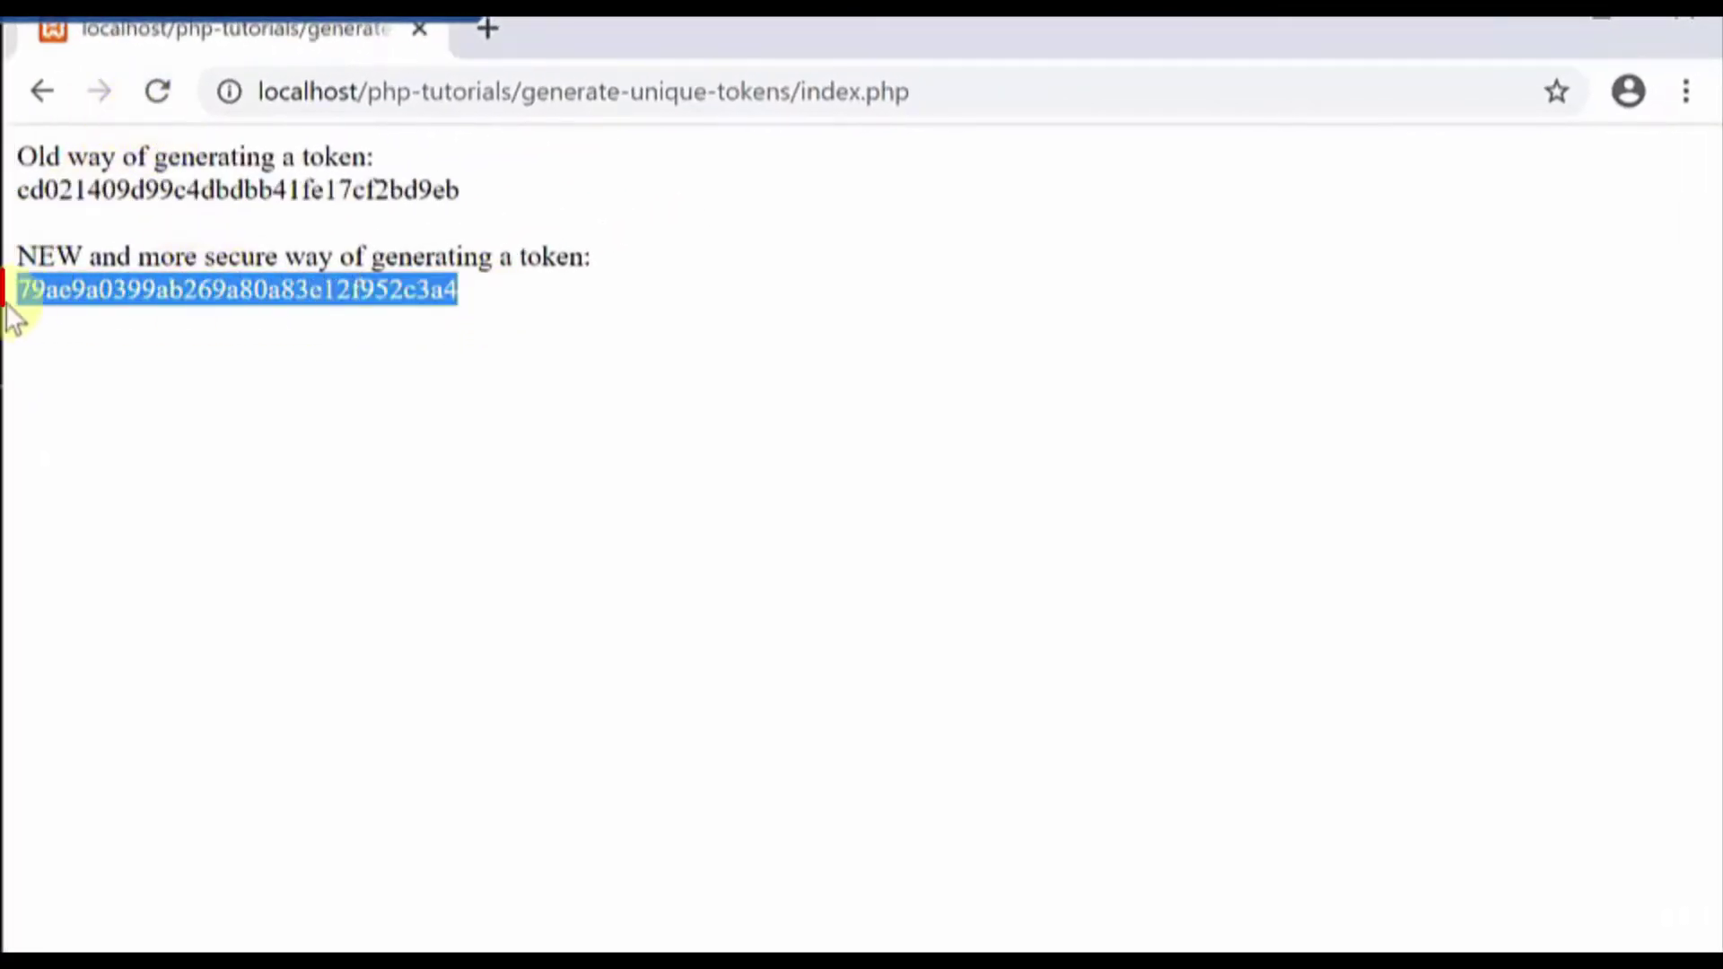
pyautogui.moveTo(14, 321); pyautogui.dragTo(3, 320)
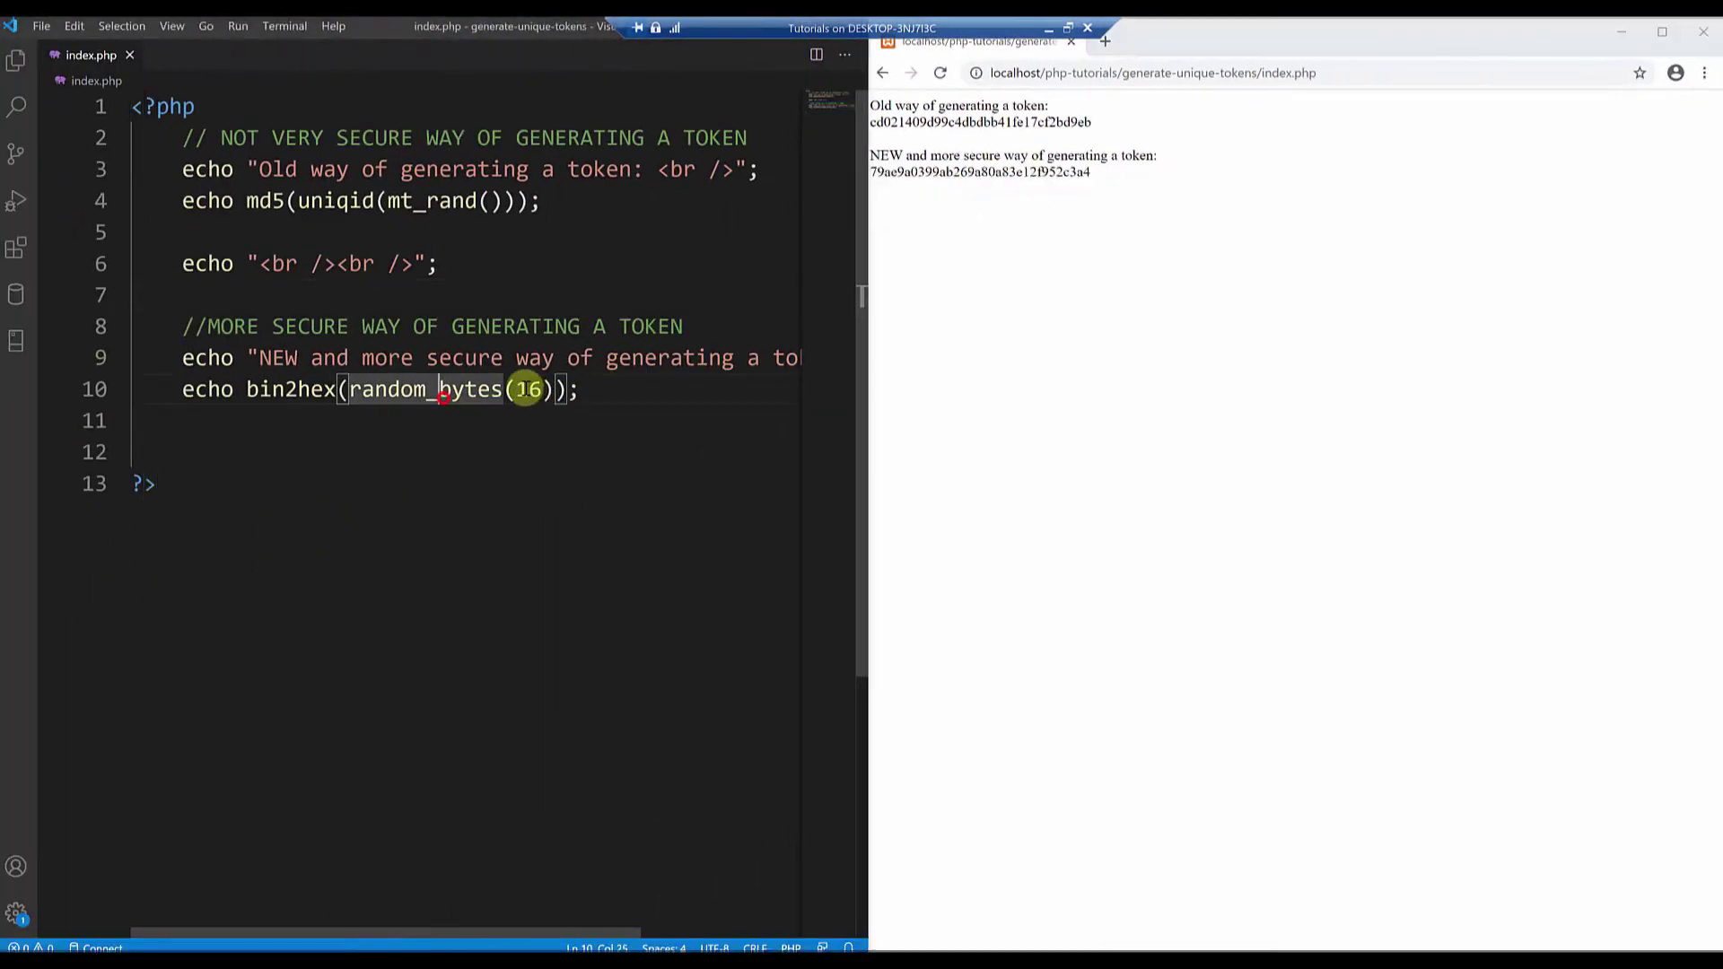
pyautogui.click(526, 390)
pyautogui.doubleClick(523, 390)
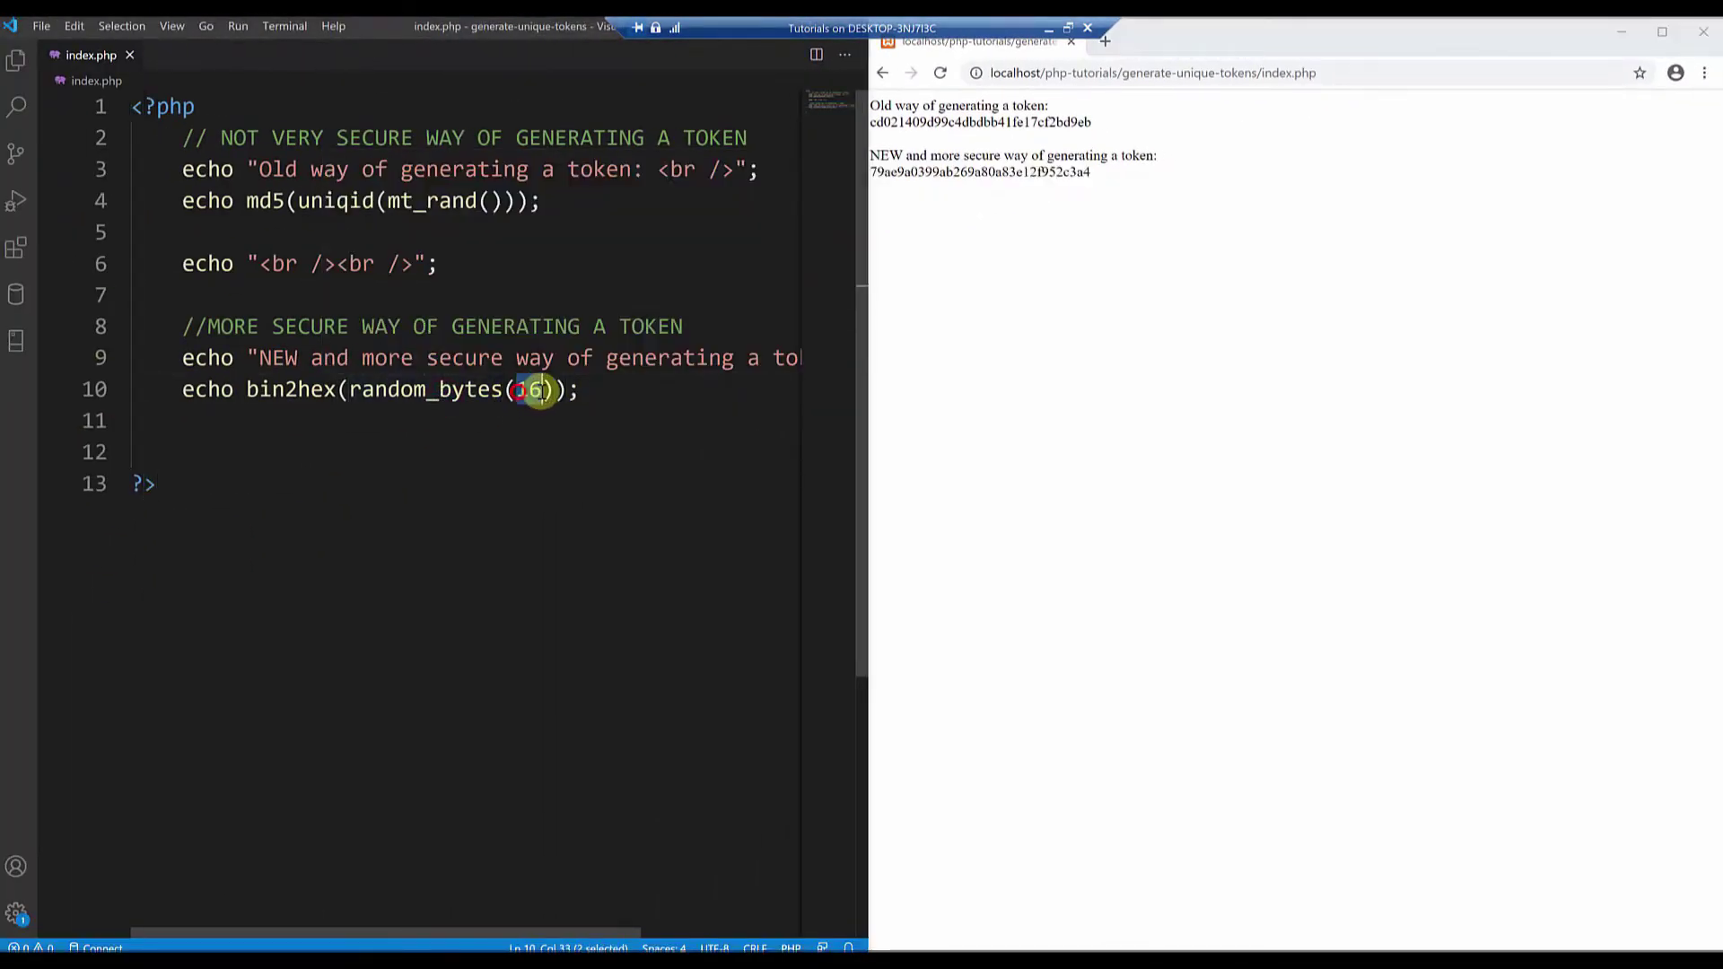
pyautogui.doubleClick(1002, 176)
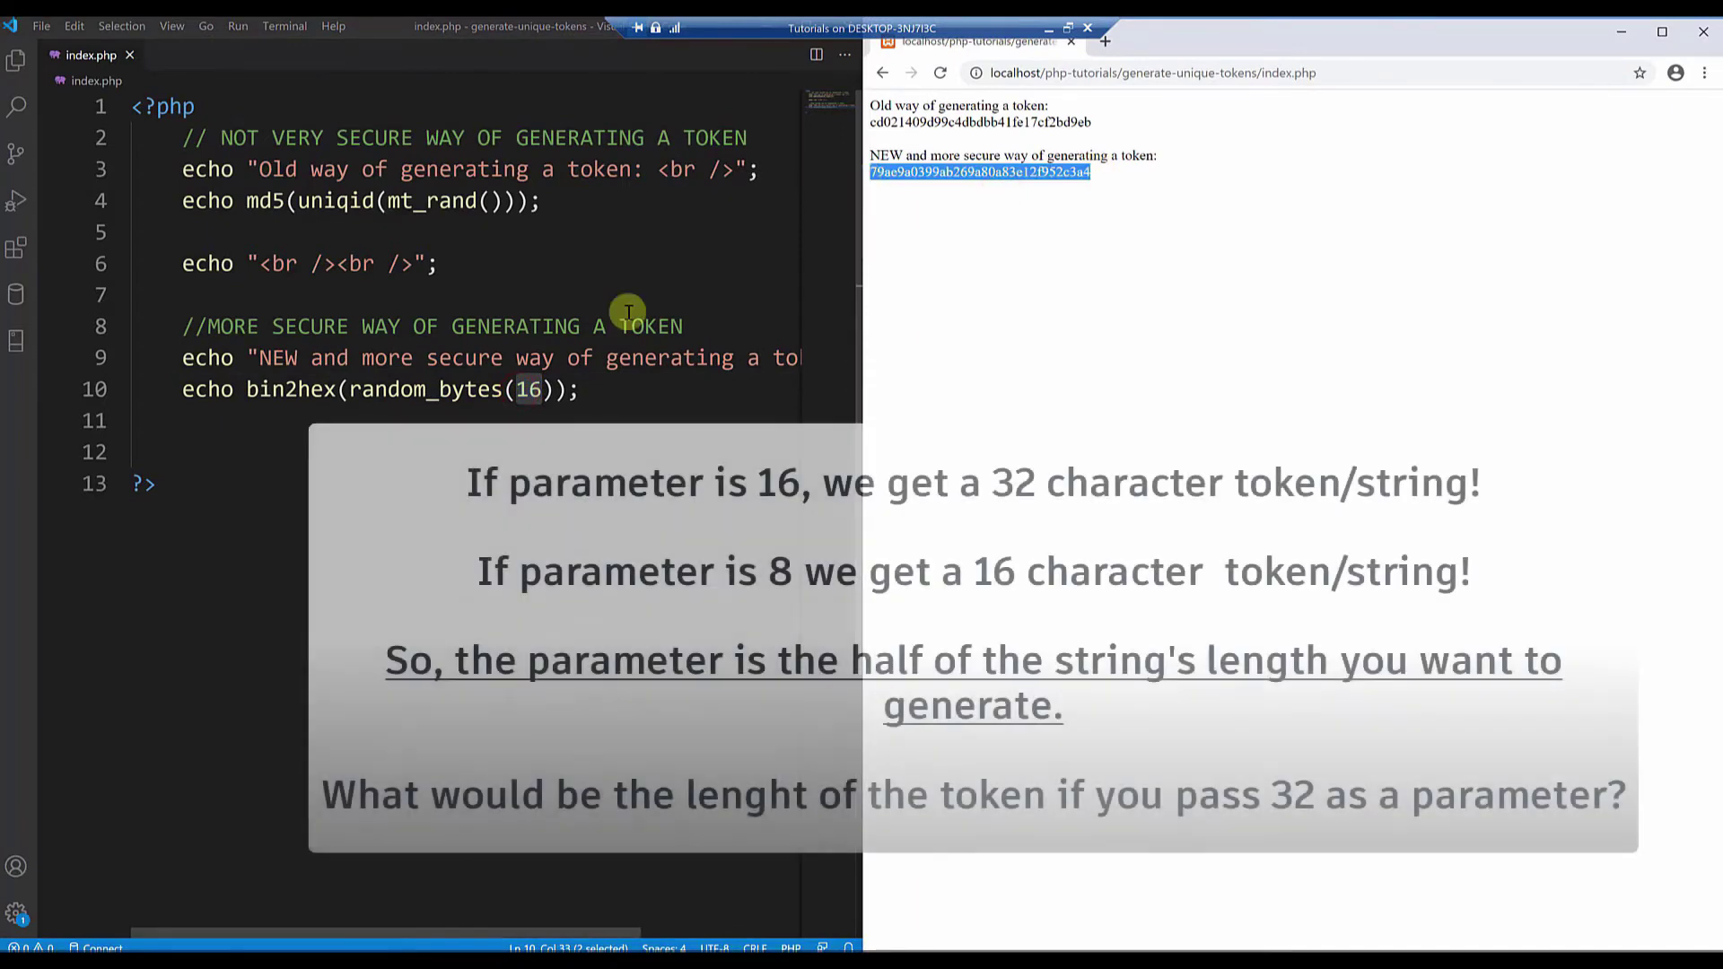
pyautogui.click(525, 404)
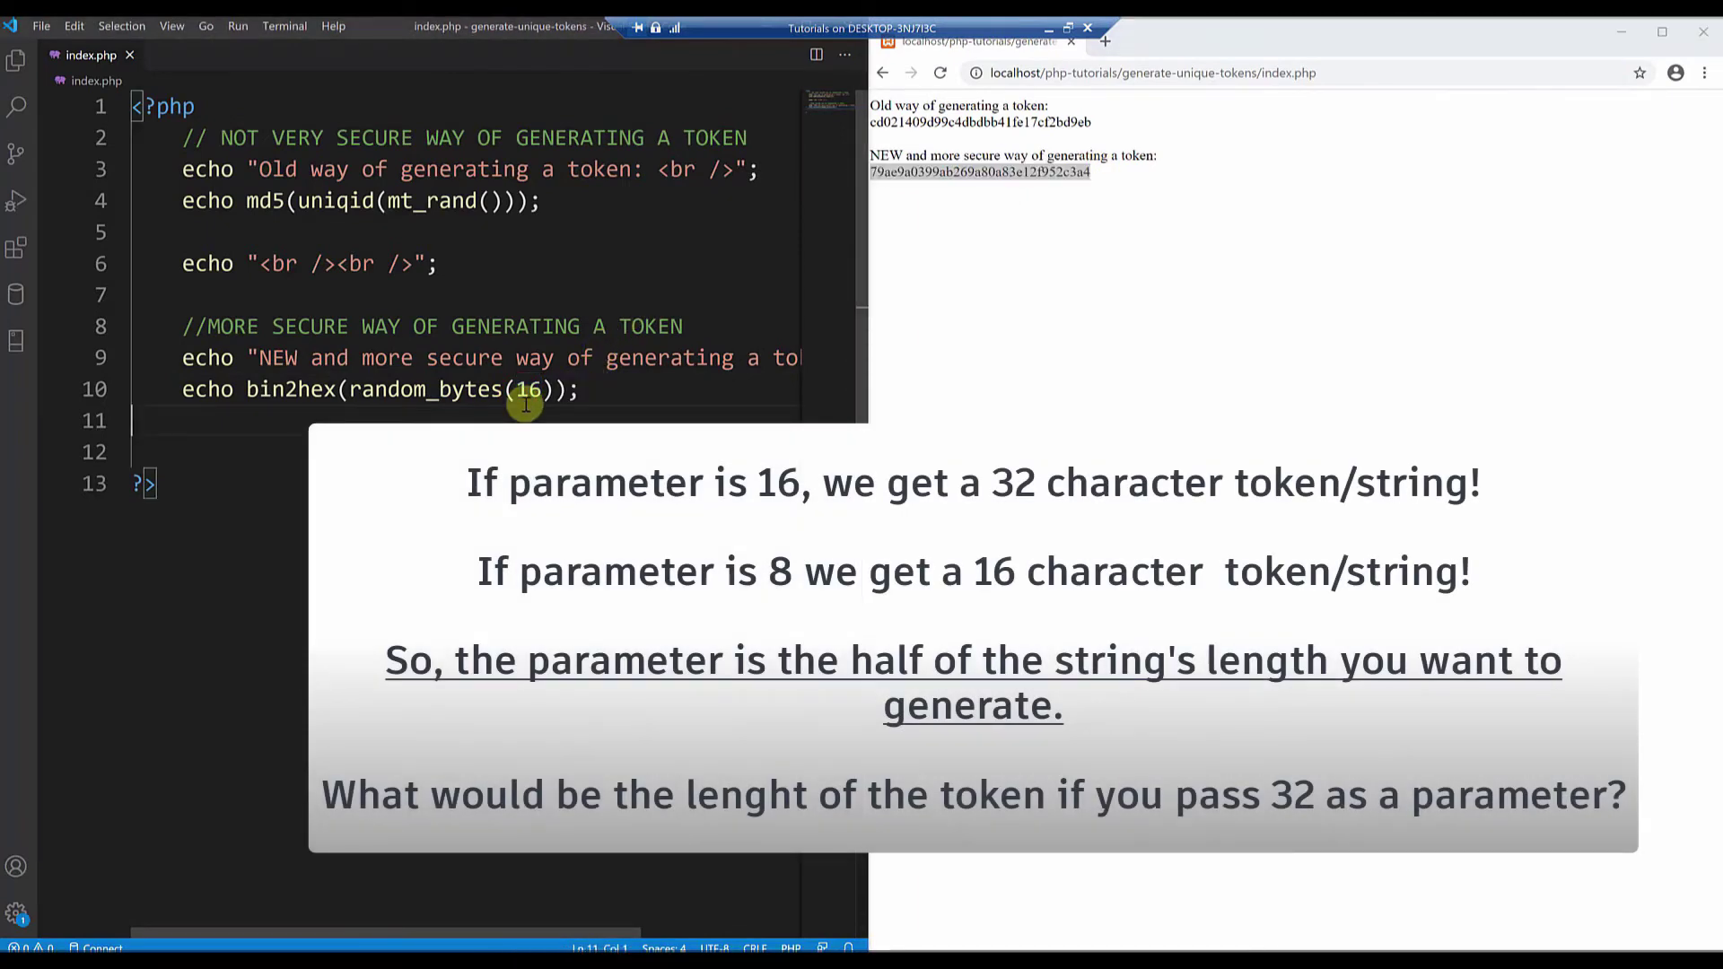
pyautogui.click(1091, 158)
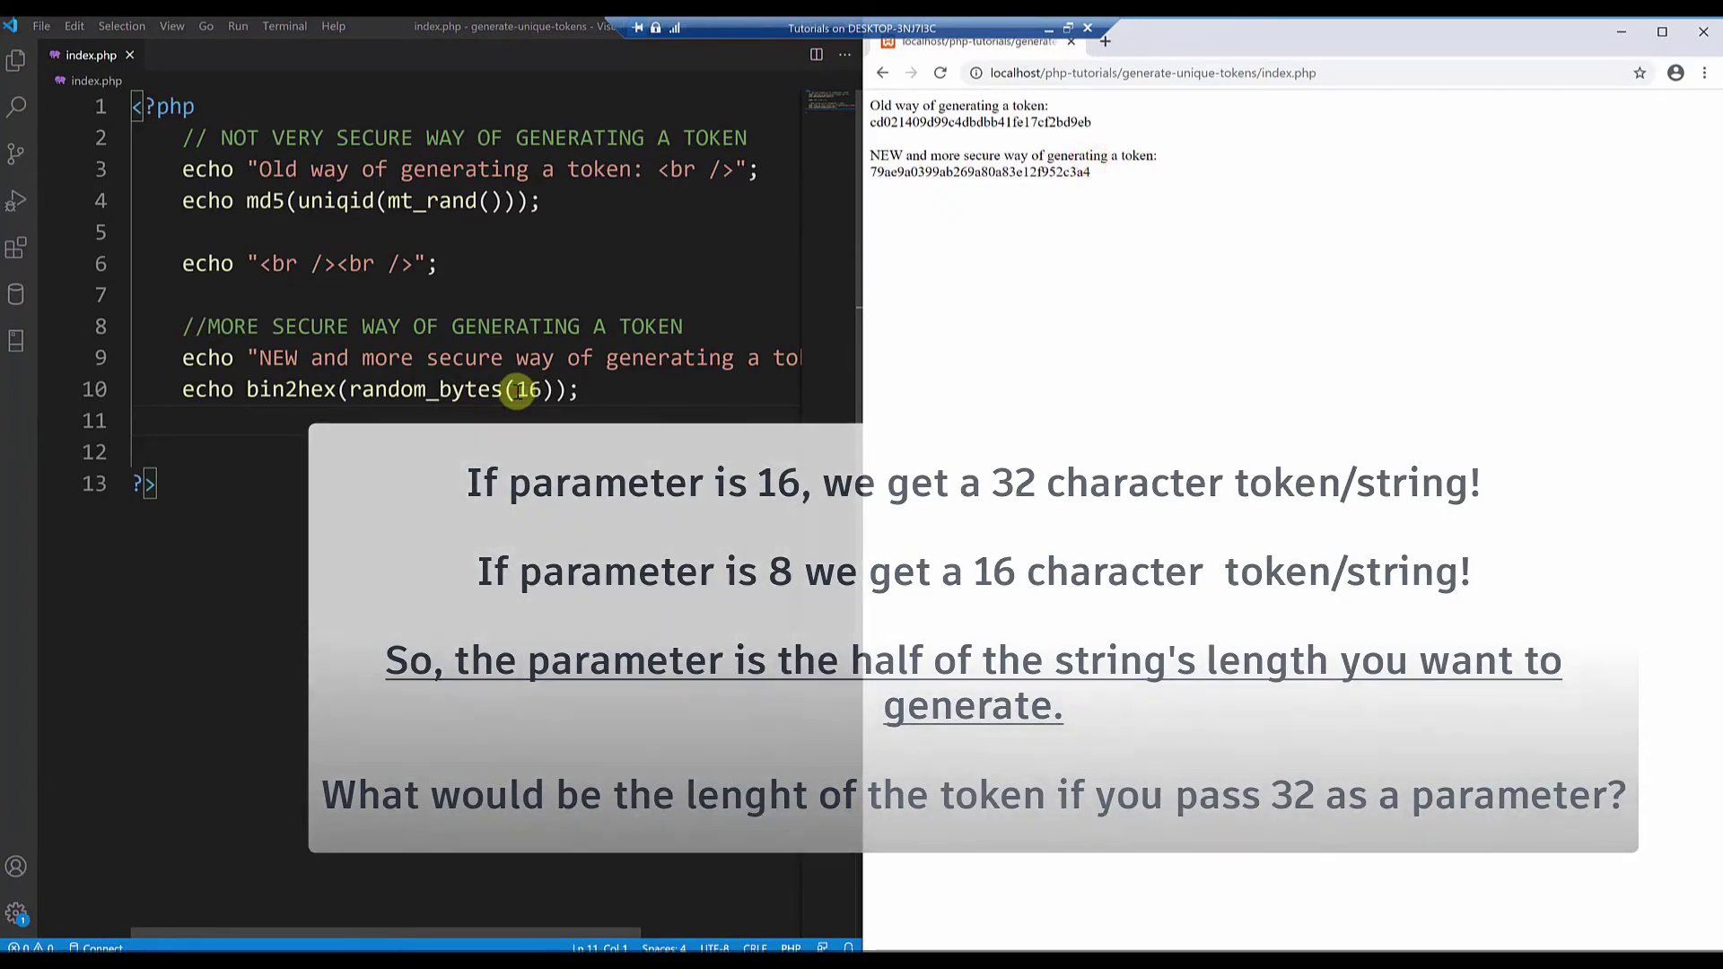
# - Change random_bytes' argument to 8, save, and reload to see the 16-character token
pyautogui.doubleClick(520, 390)
pyautogui.write('8')
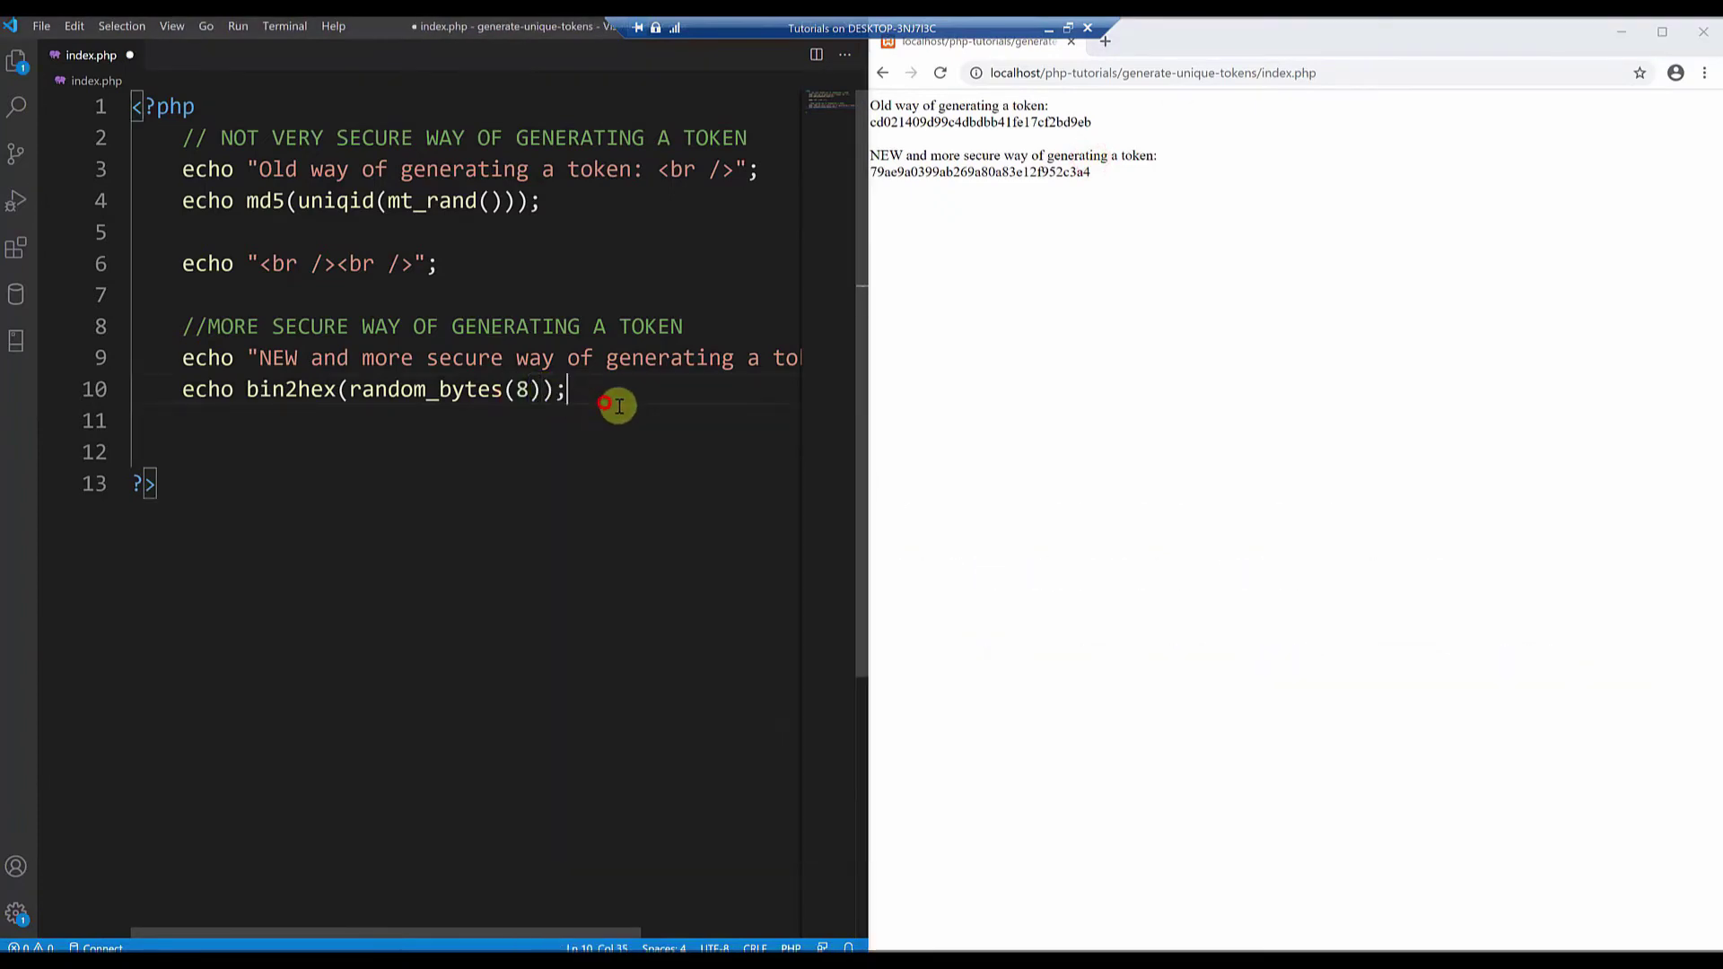
pyautogui.hotkey('ctrl', 's')
pyautogui.click(940, 73)
pyautogui.doubleClick(906, 172)
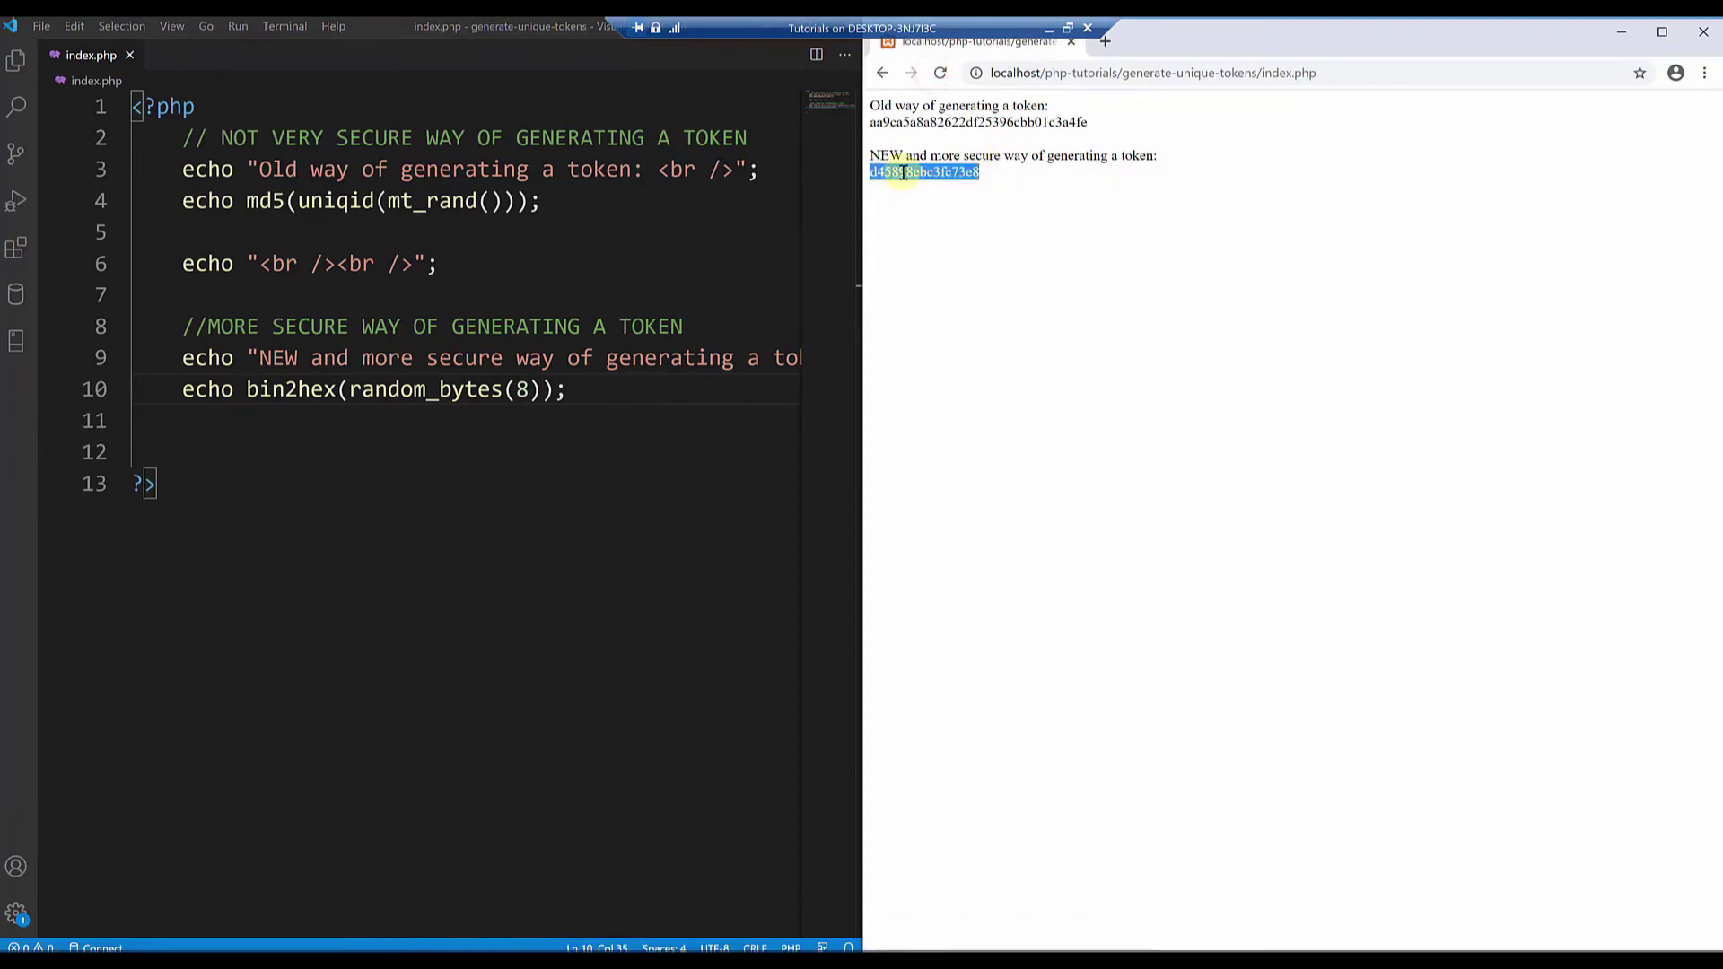
# - Restore the argument to 16, save, and reload several times to compare 32-character tokens
pyautogui.click(518, 391)
pyautogui.doubleClick(519, 391)
pyautogui.write('16')
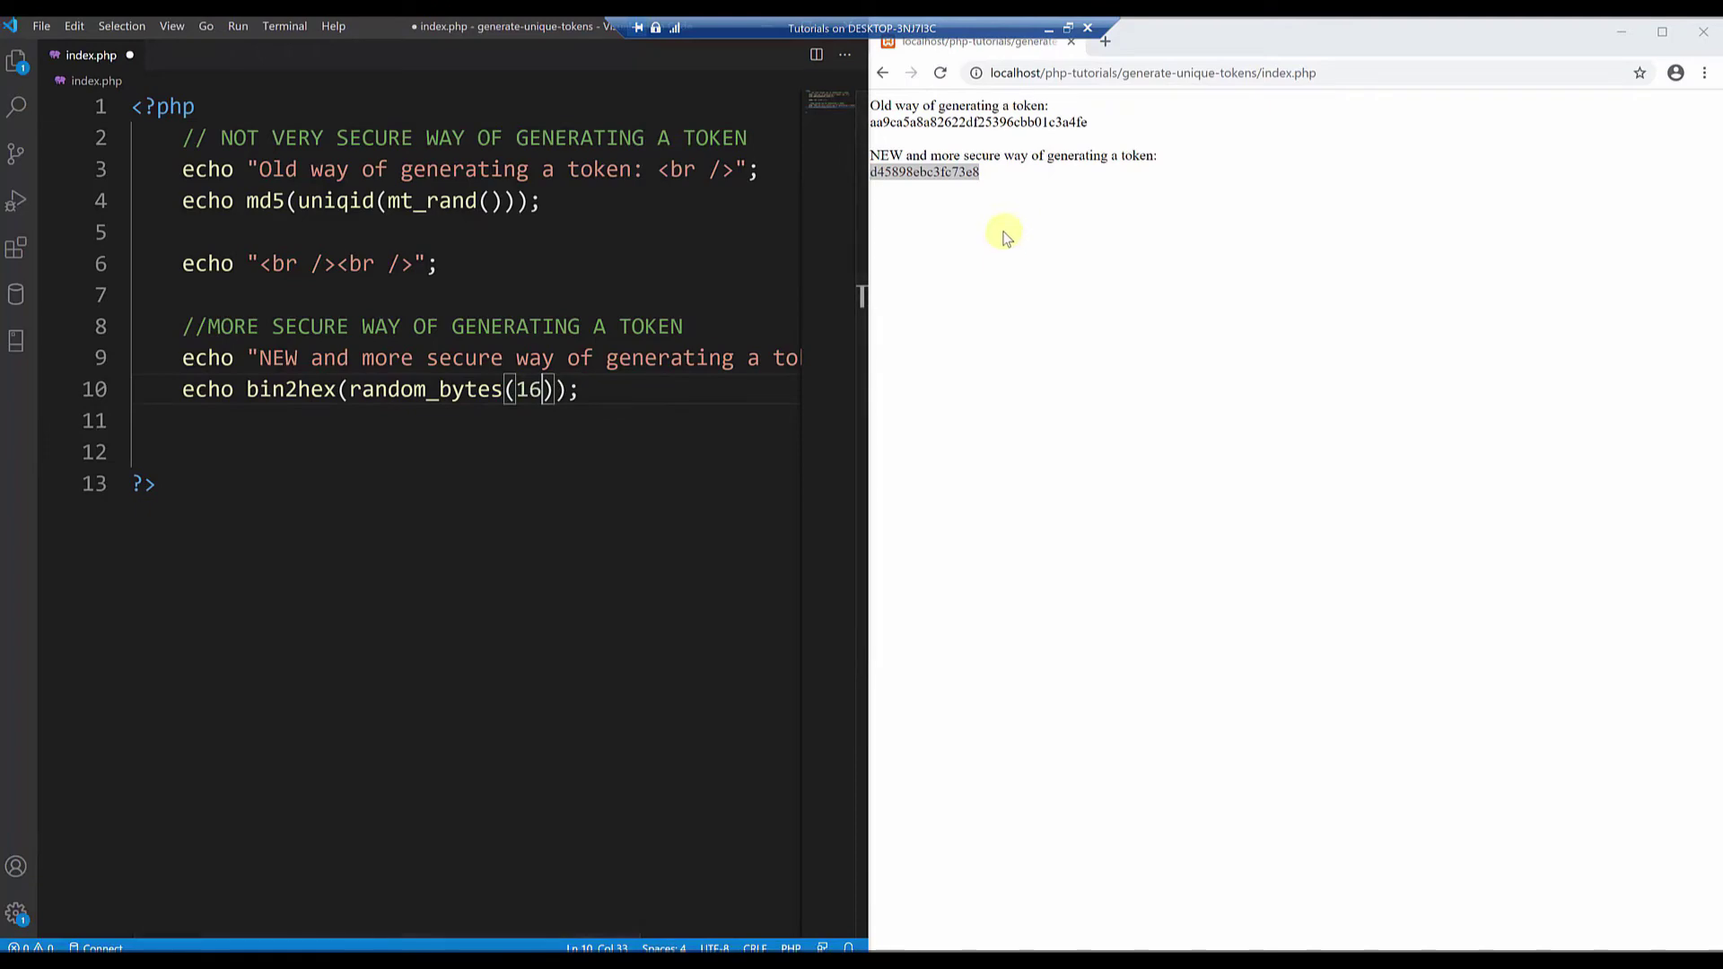
pyautogui.hotkey('ctrl', 's')
pyautogui.click(982, 191)
pyautogui.press('F5')
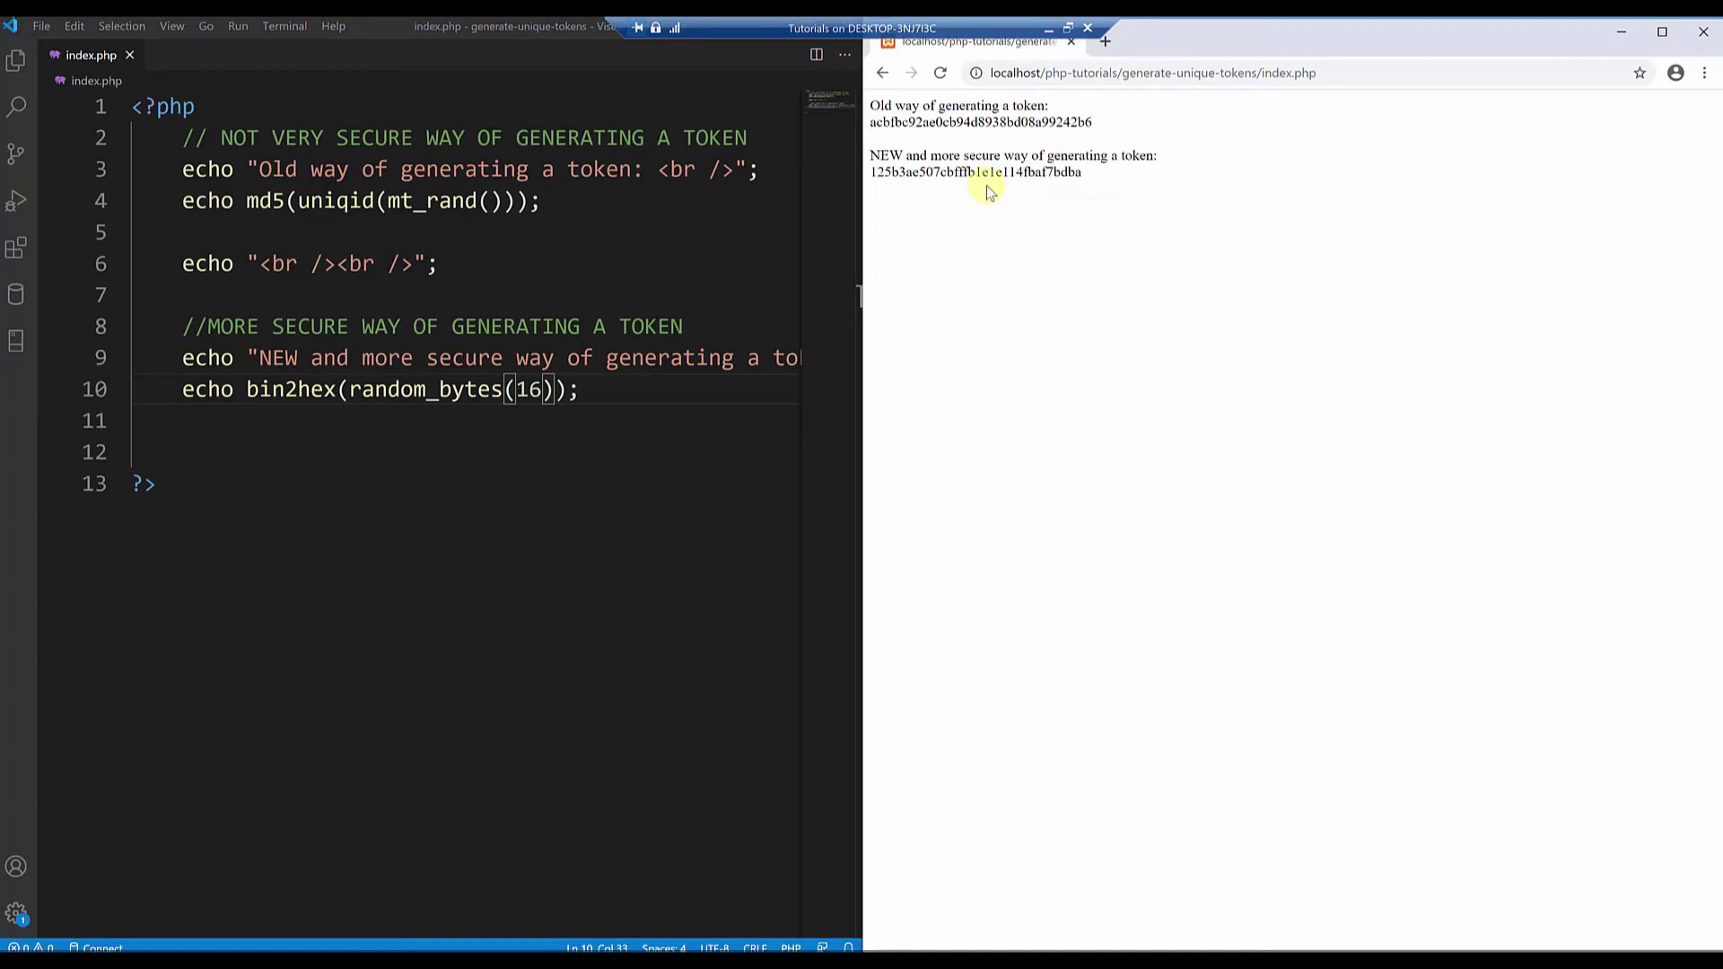
pyautogui.click(936, 75)
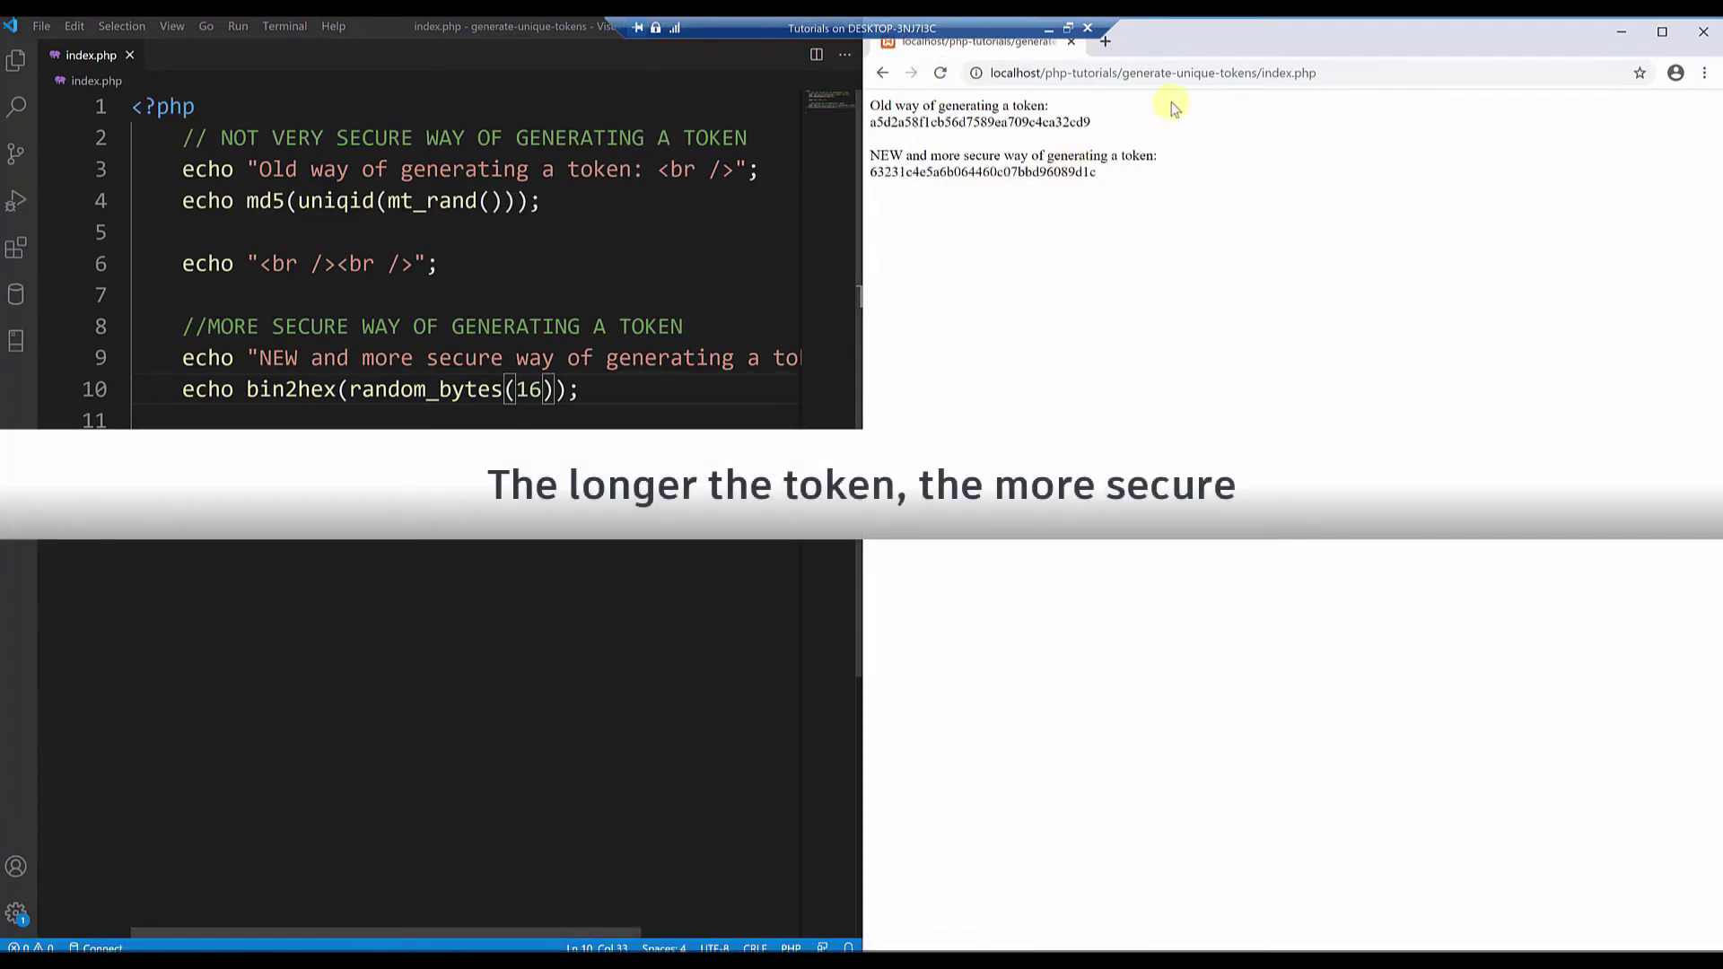
pyautogui.doubleClick(929, 165)
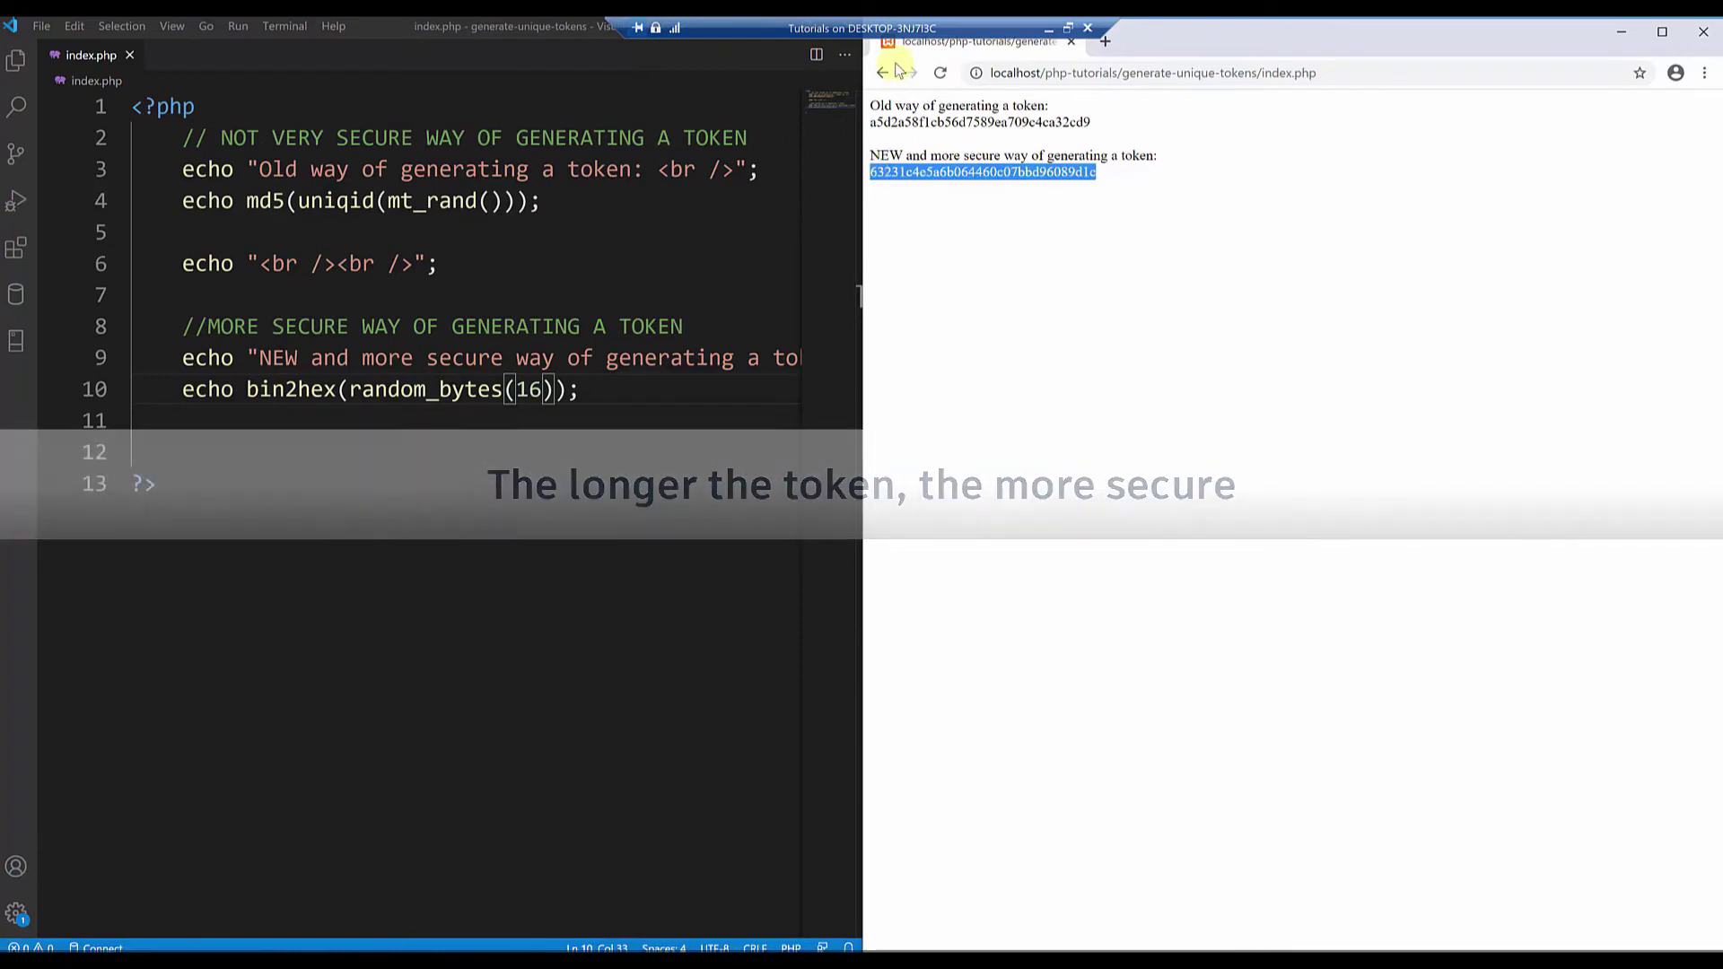
pyautogui.click(942, 74)
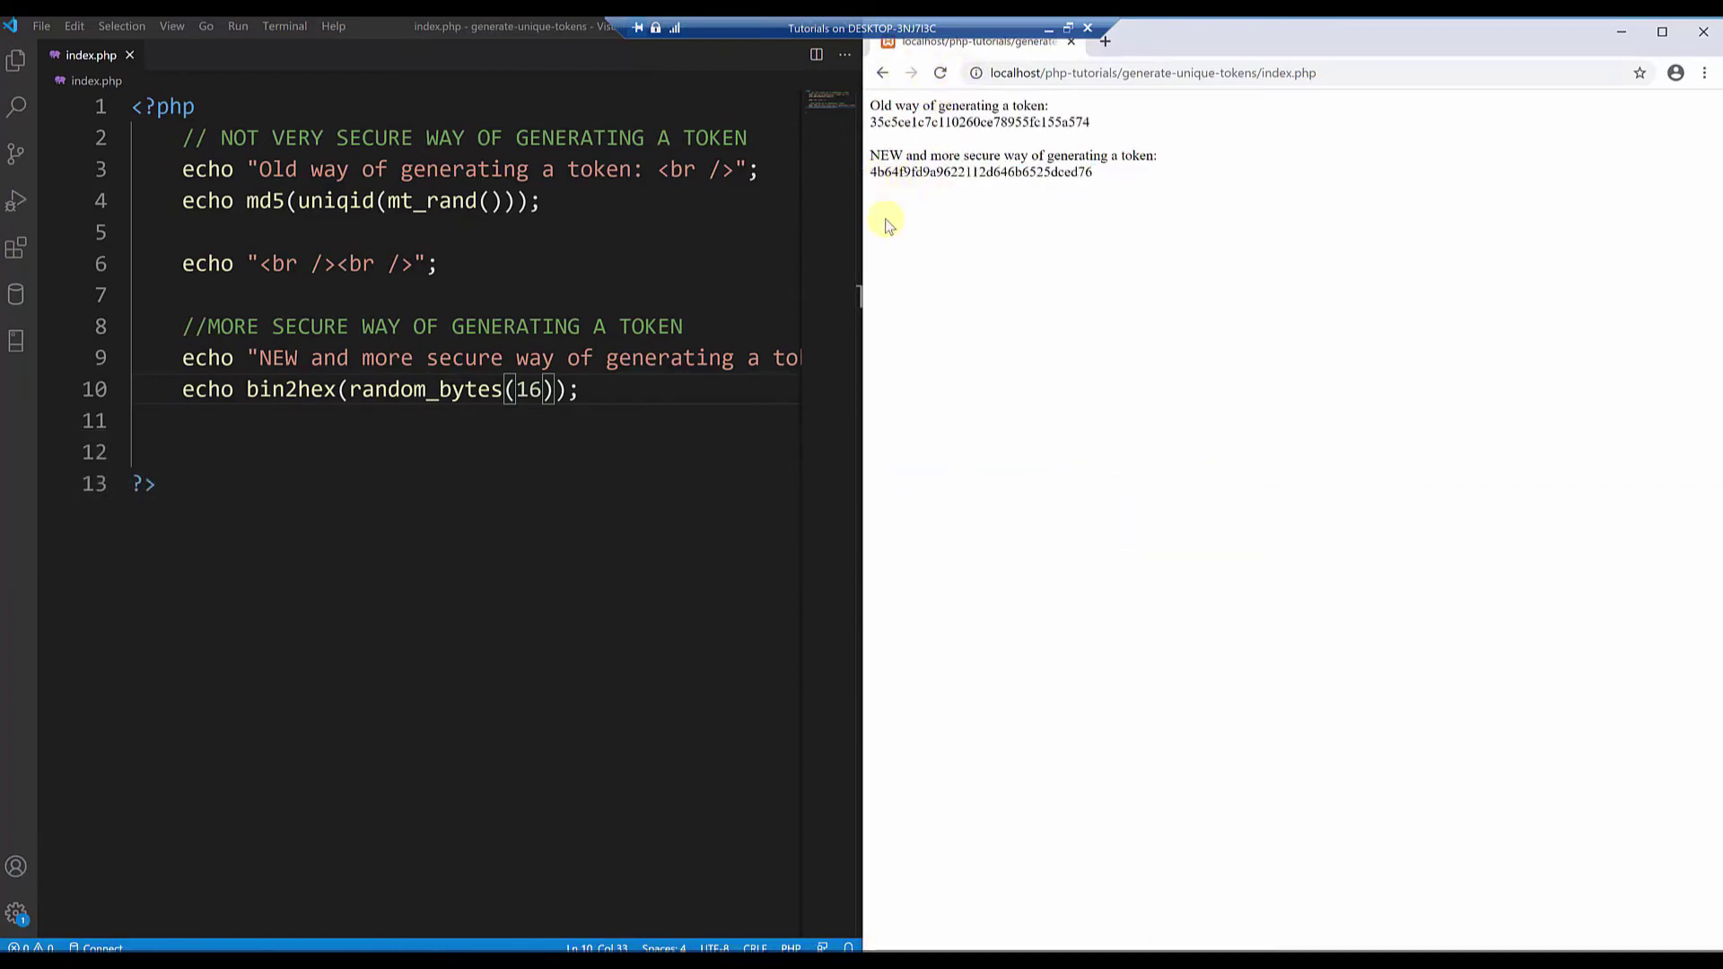
pyautogui.doubleClick(866, 177)
# - Set random_bytes' argument to 32, save, and select the 64-character token
pyautogui.doubleClick(525, 389)
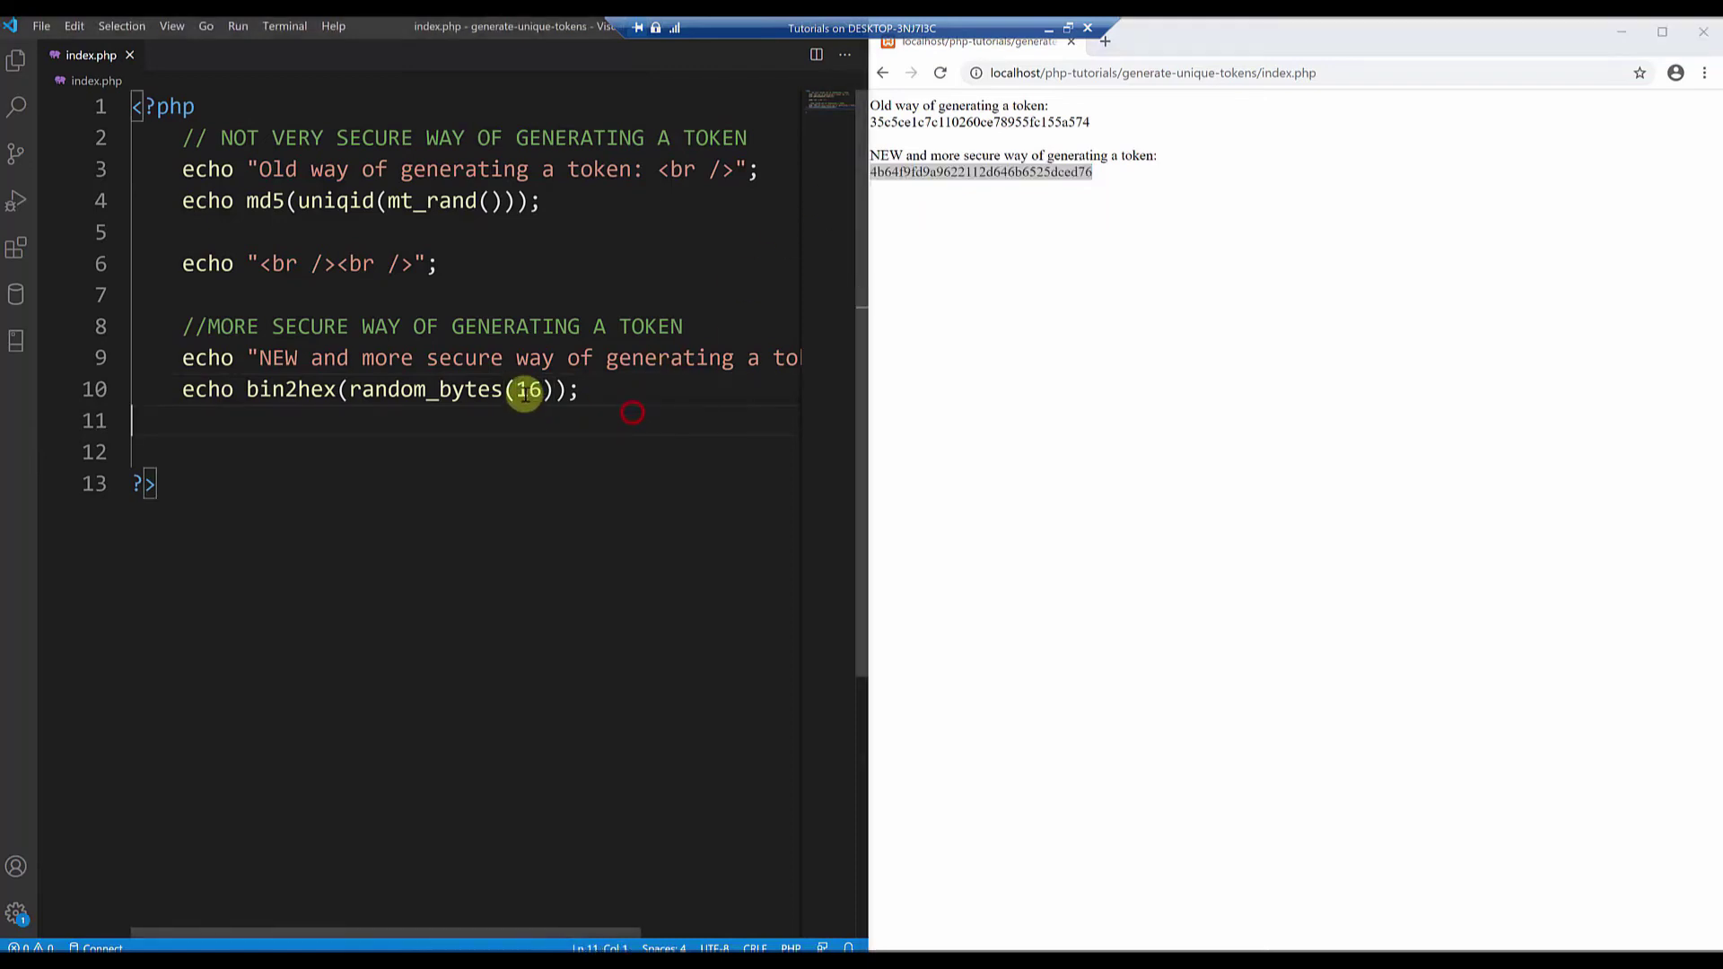
pyautogui.write('32')
pyautogui.hotkey('ctrl', 's')
pyautogui.click(941, 73)
pyautogui.doubleClick(865, 175)
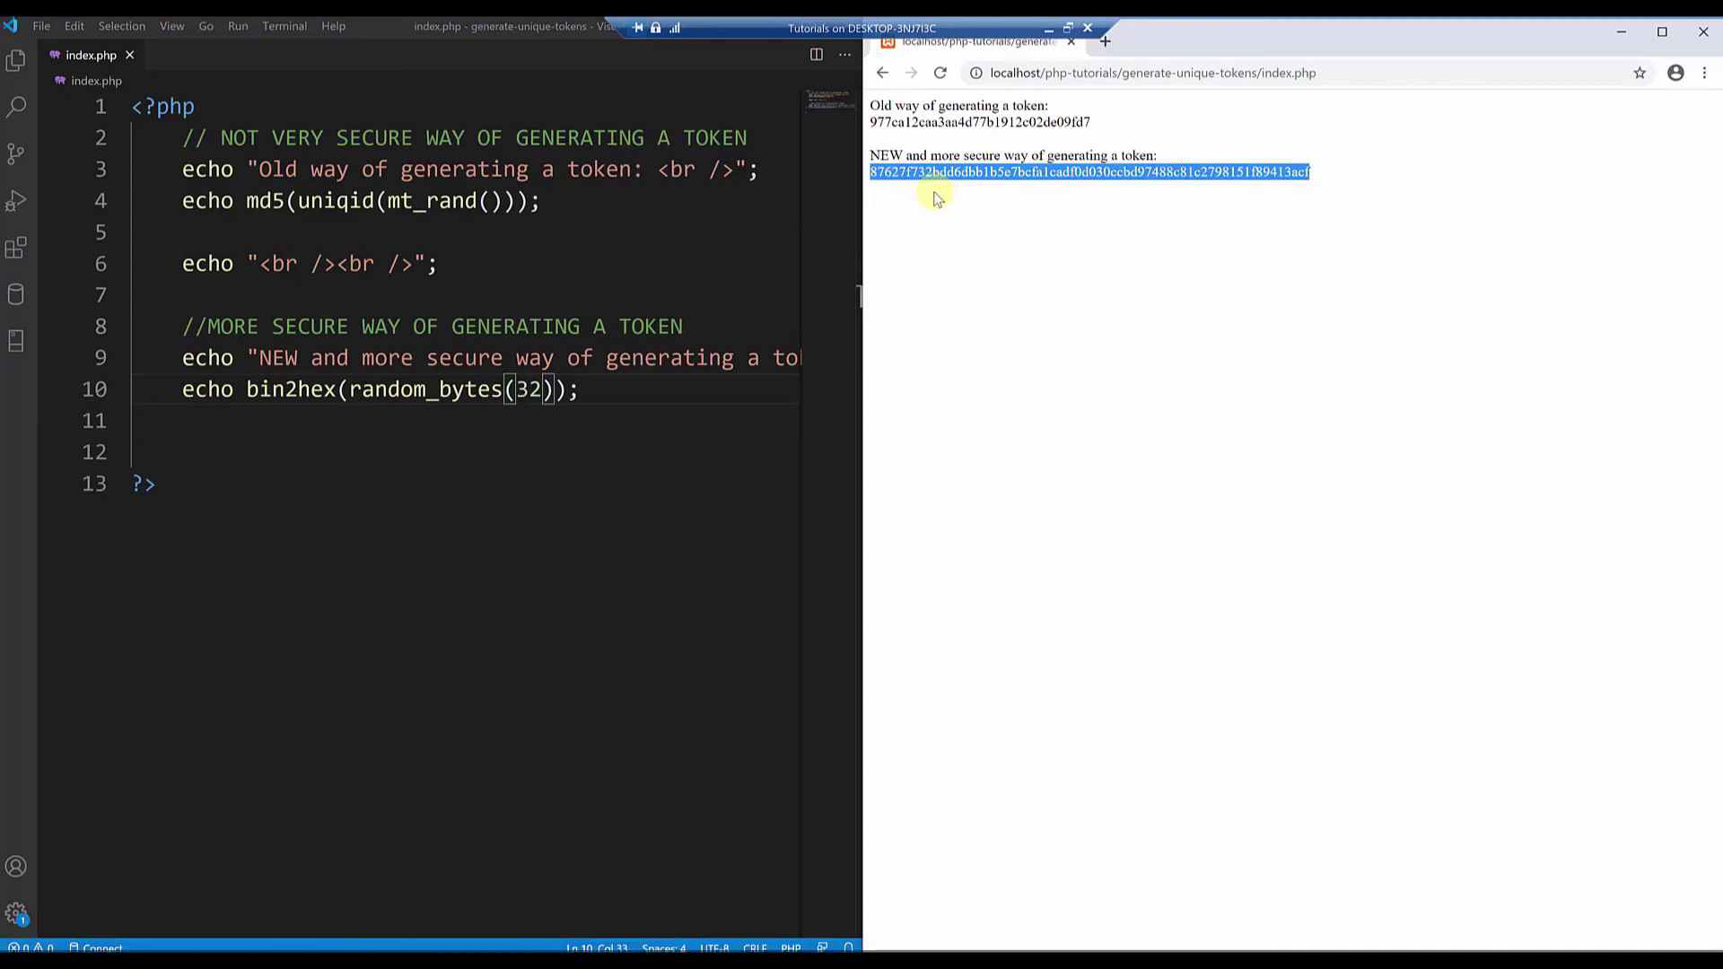
# - Add a //REQUIRES PHP 7.0 comment below the heading comment and begin another comment line
pyautogui.click(431, 417)
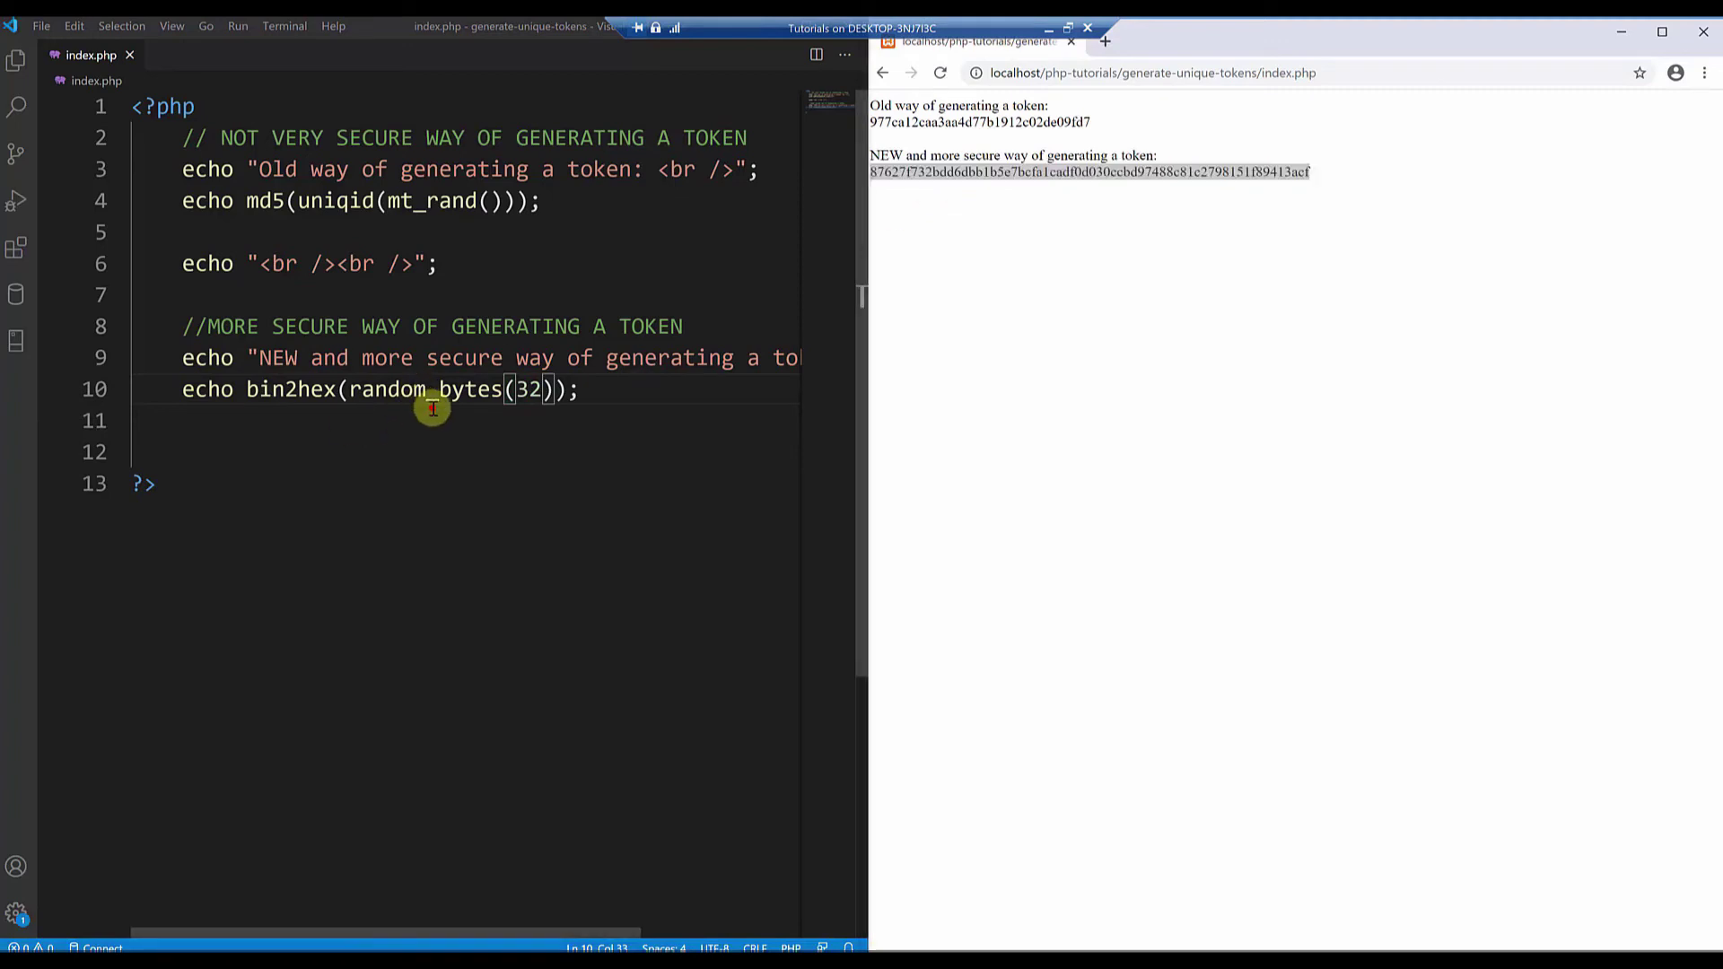
pyautogui.click(250, 390)
pyautogui.keyDown('shift'); pyautogui.click(592, 389); pyautogui.keyUp('shift')
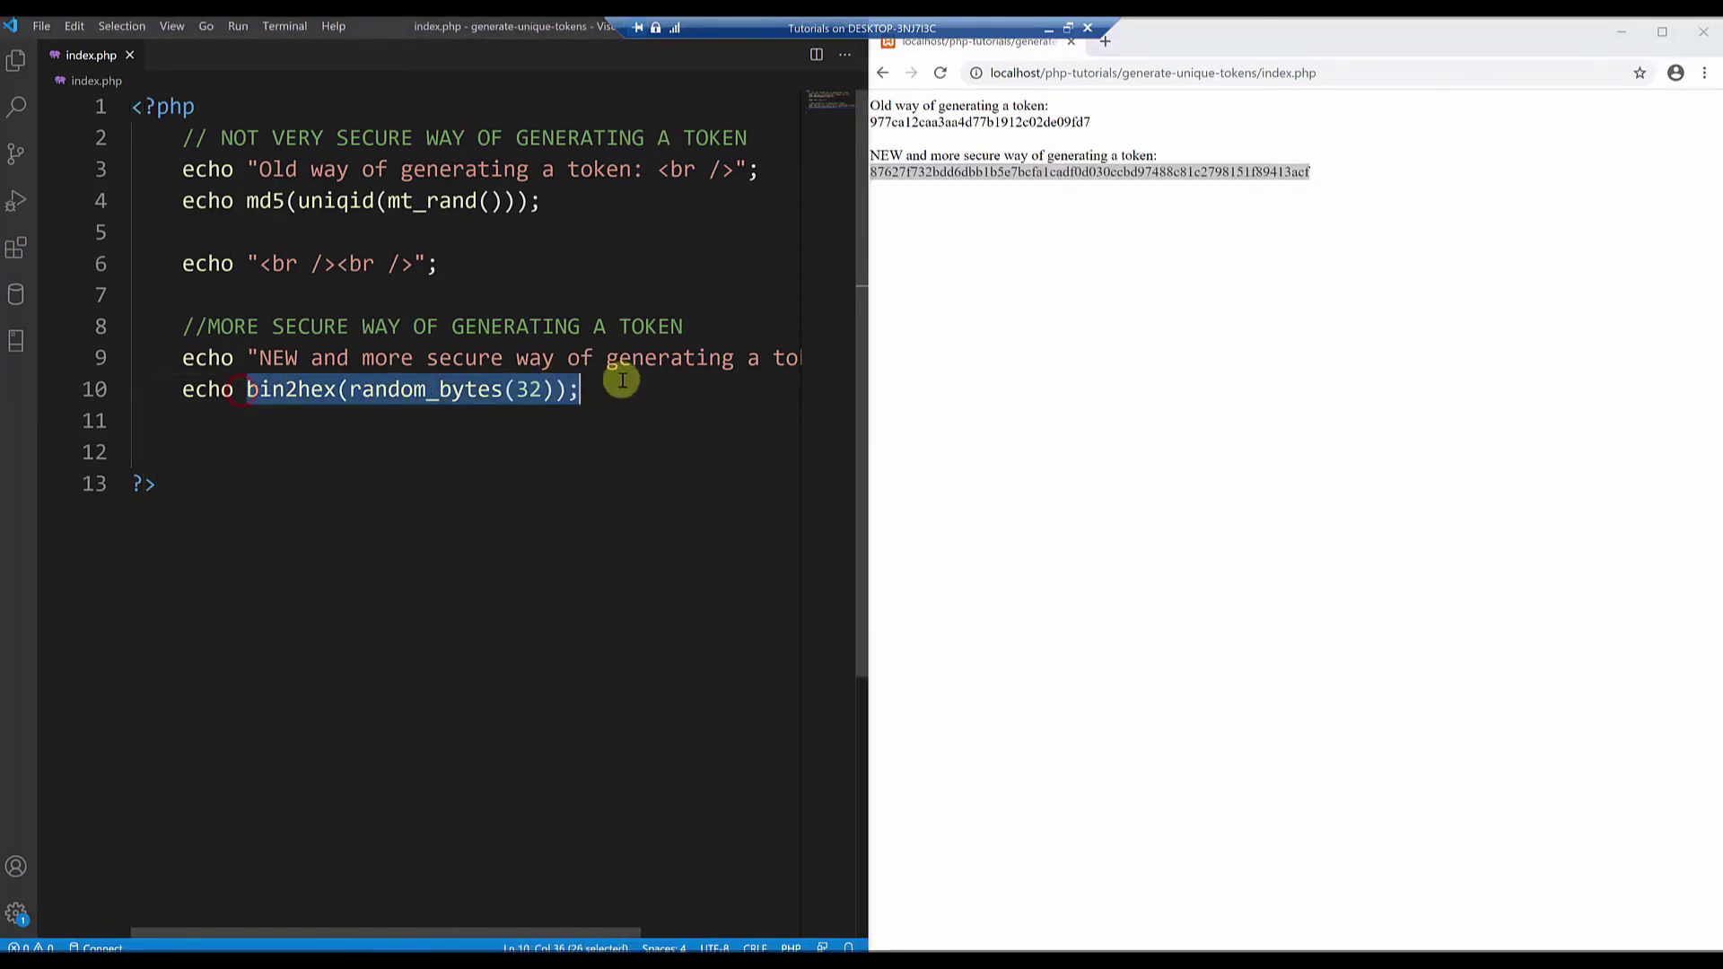
pyautogui.click(709, 331)
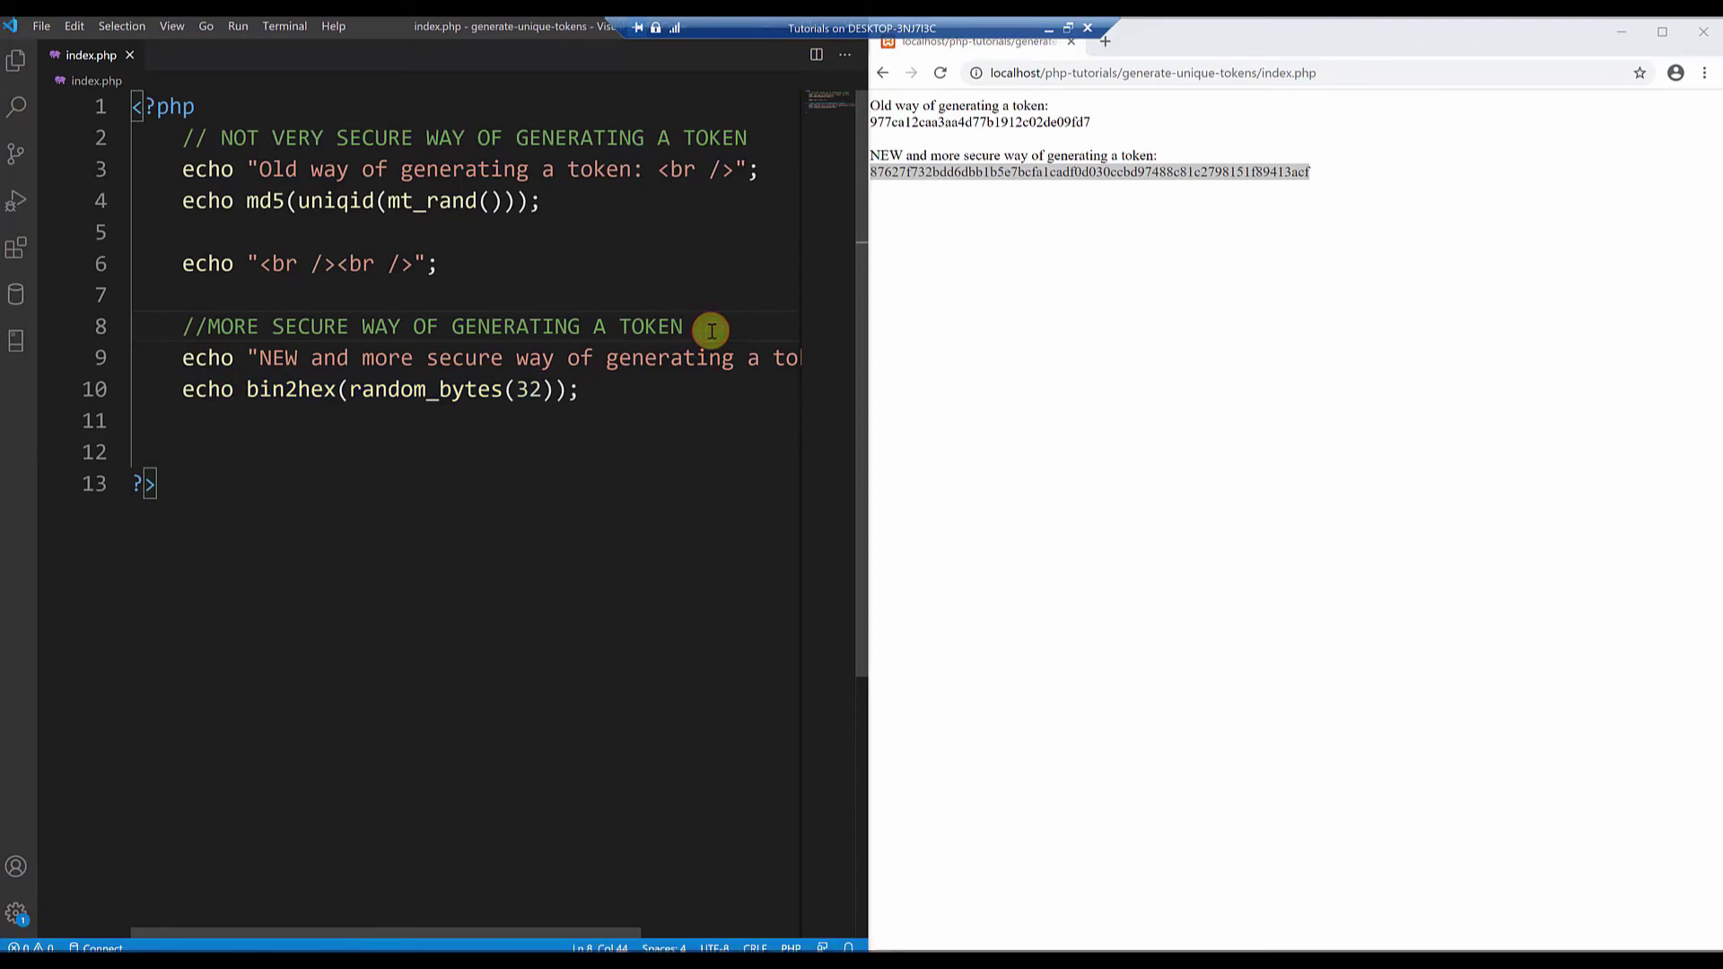
pyautogui.press('Return')
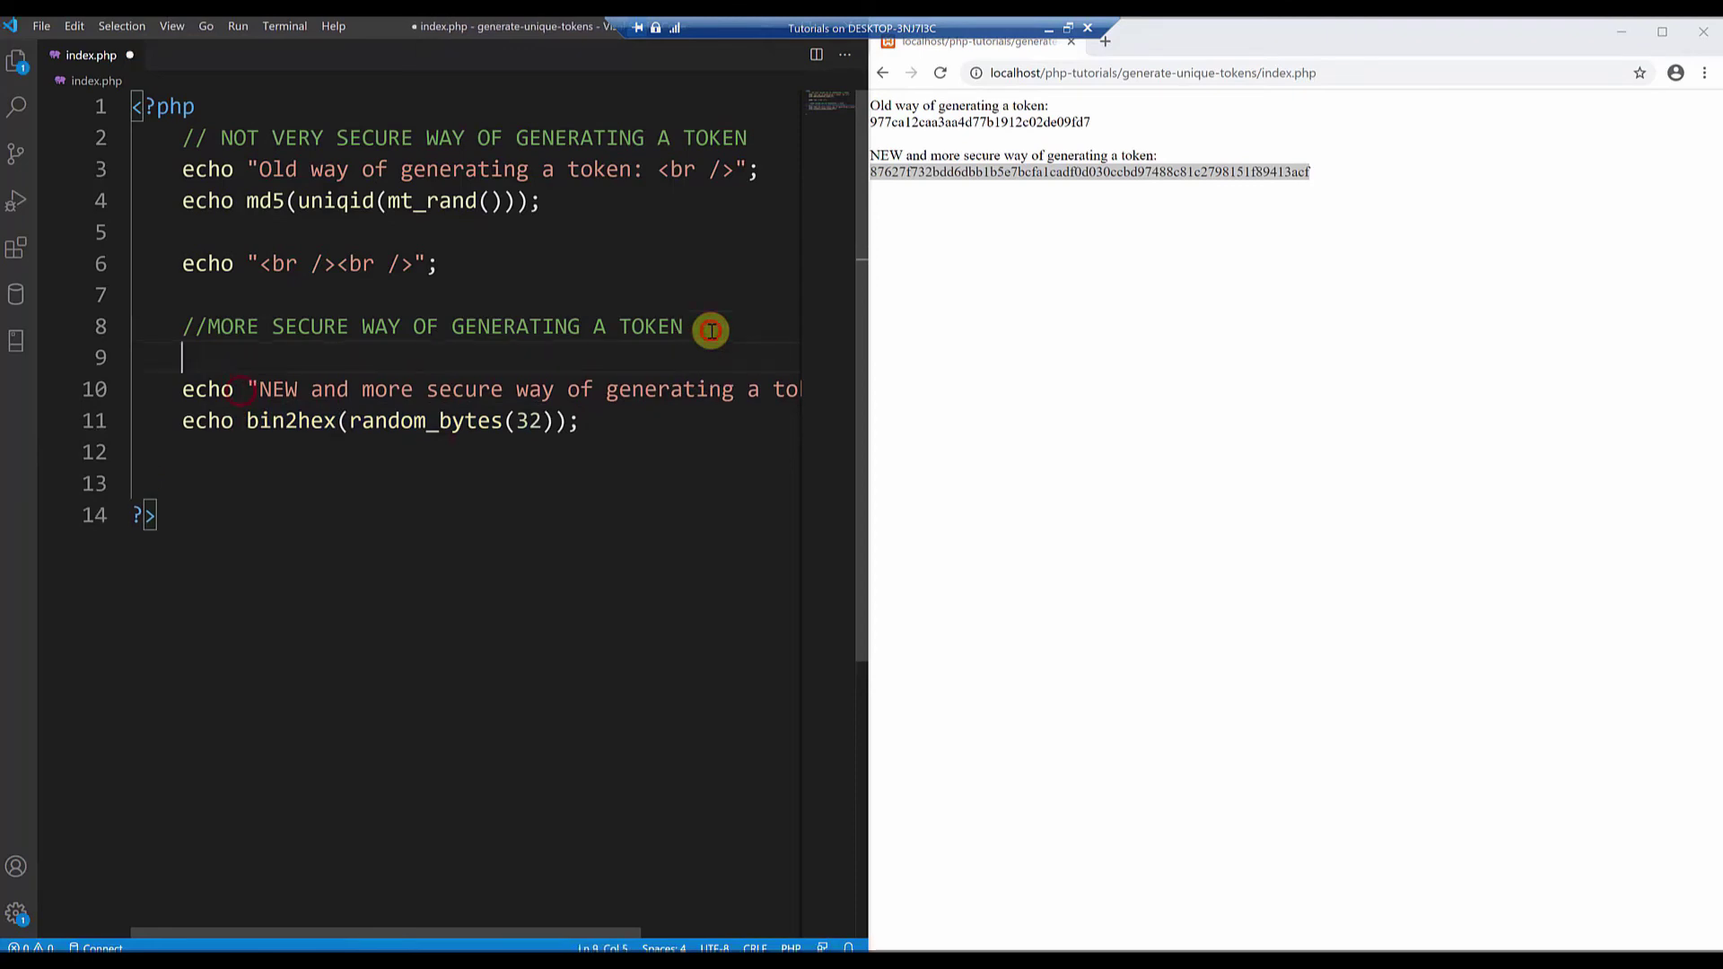
pyautogui.press('Return')
pyautogui.write('//REQU')
pyautogui.press('BackSpace')
pyautogui.write('7.0')
pyautogui.press('Return')
pyautogui.write('//more se')
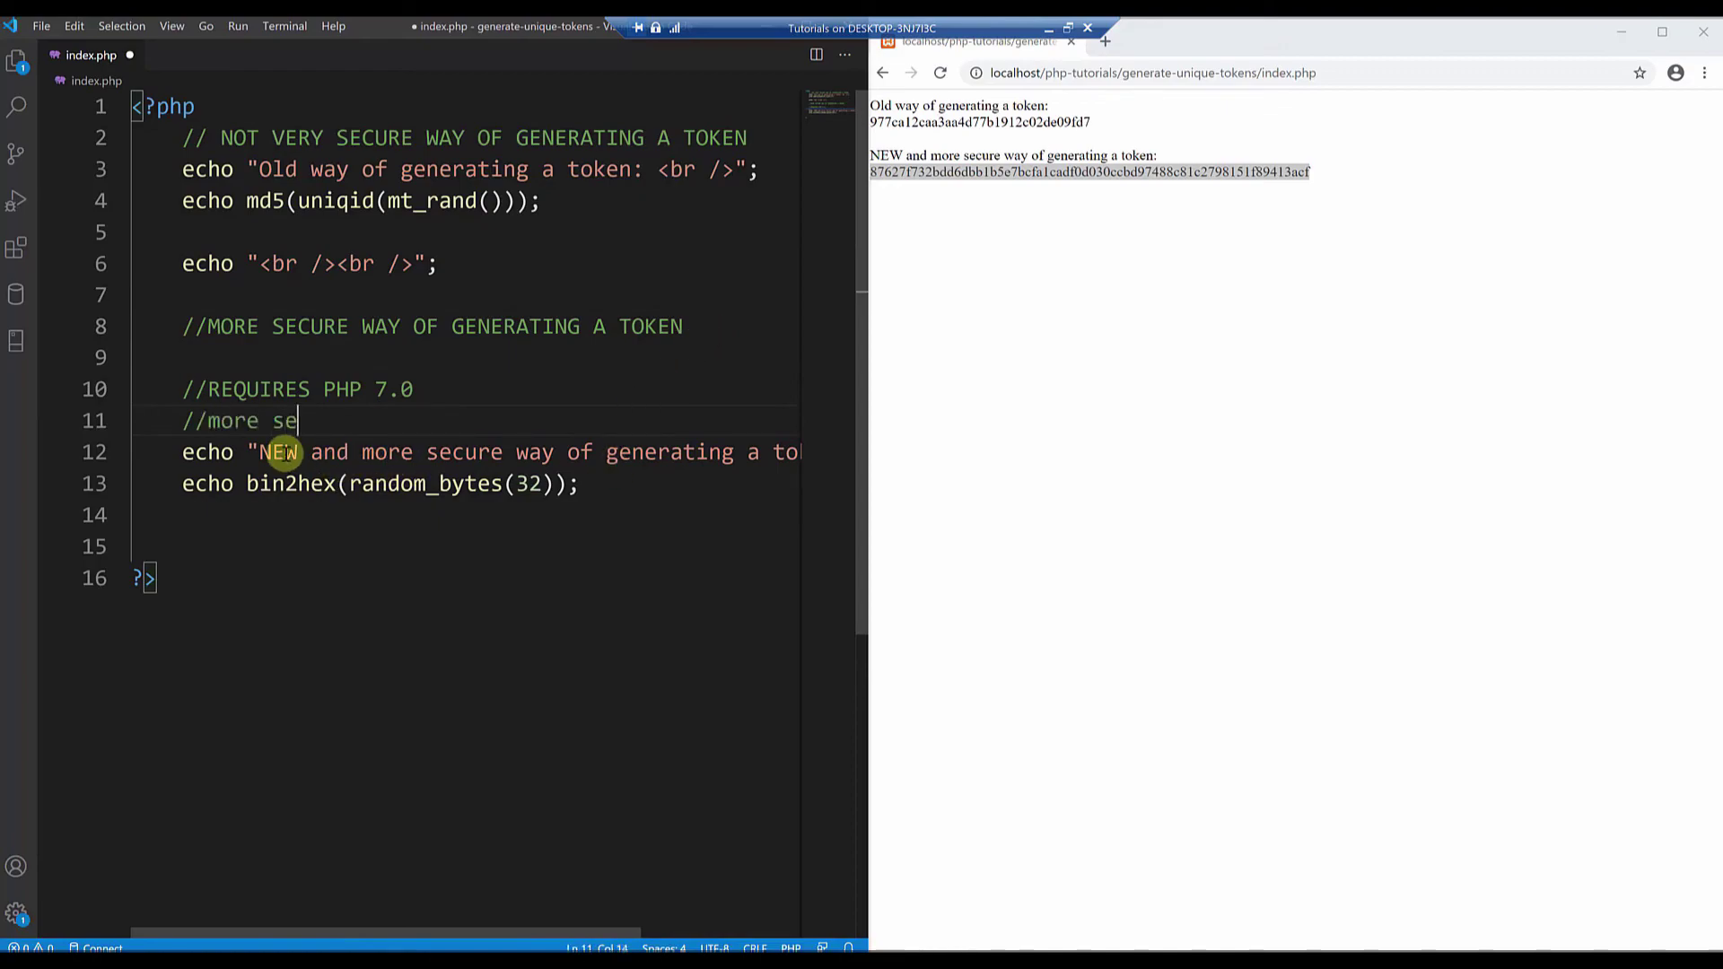
# - Add a further line to the comment block under the REQUIRES PHP 7.0 note
pyautogui.press('Return')
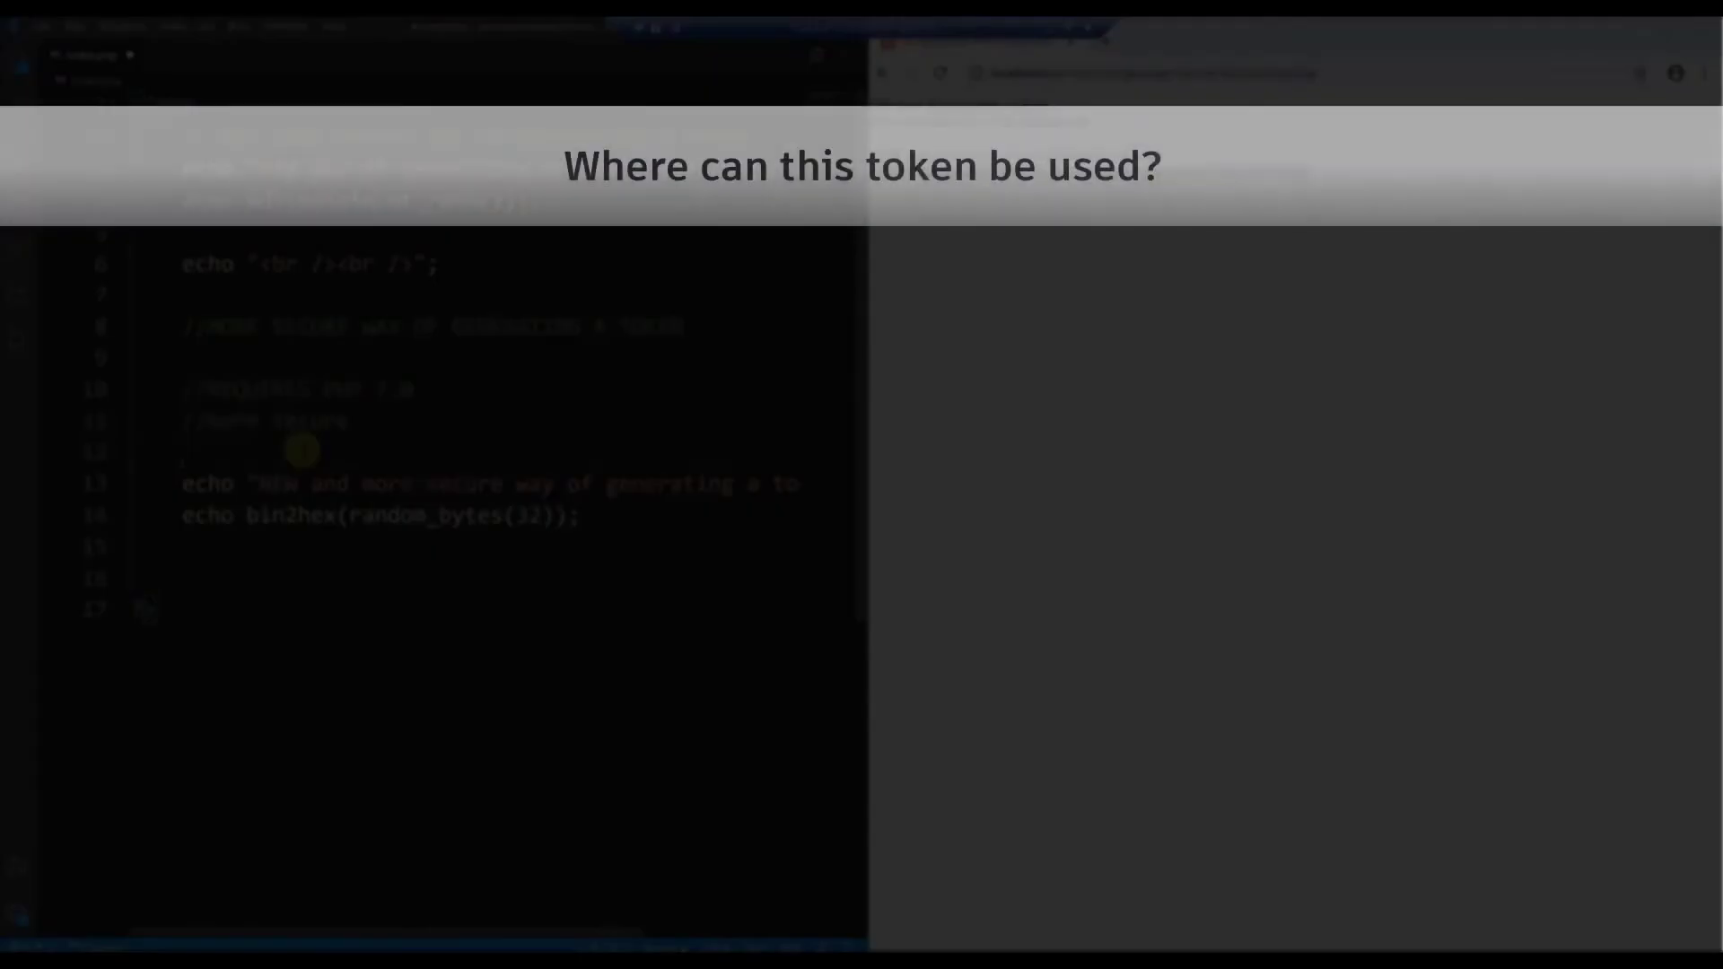